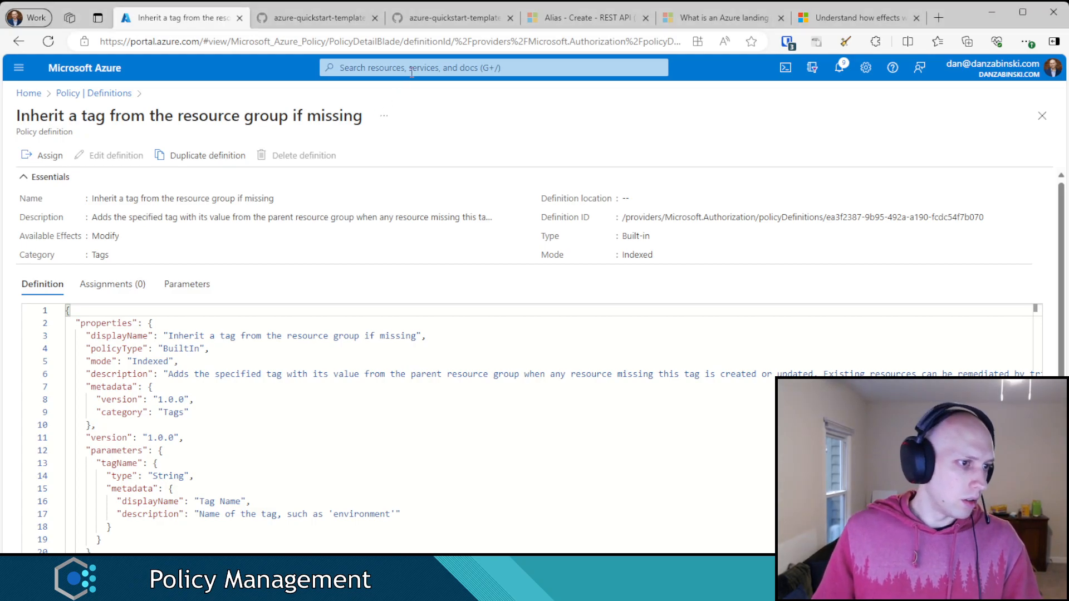
Step: Open the Policy service and show its list of policy definitions
click(411, 71)
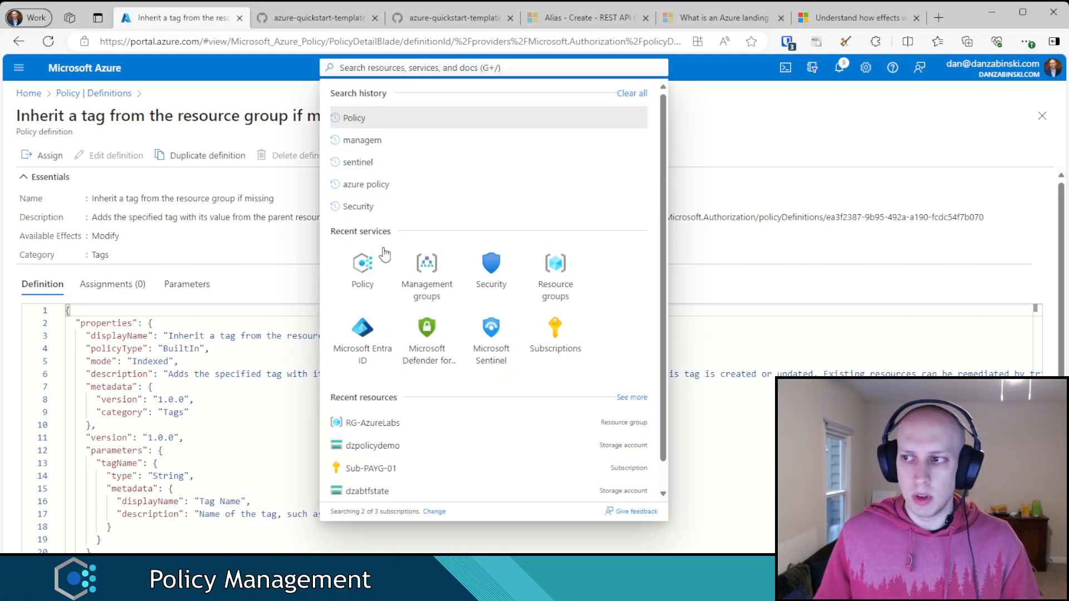
click(363, 270)
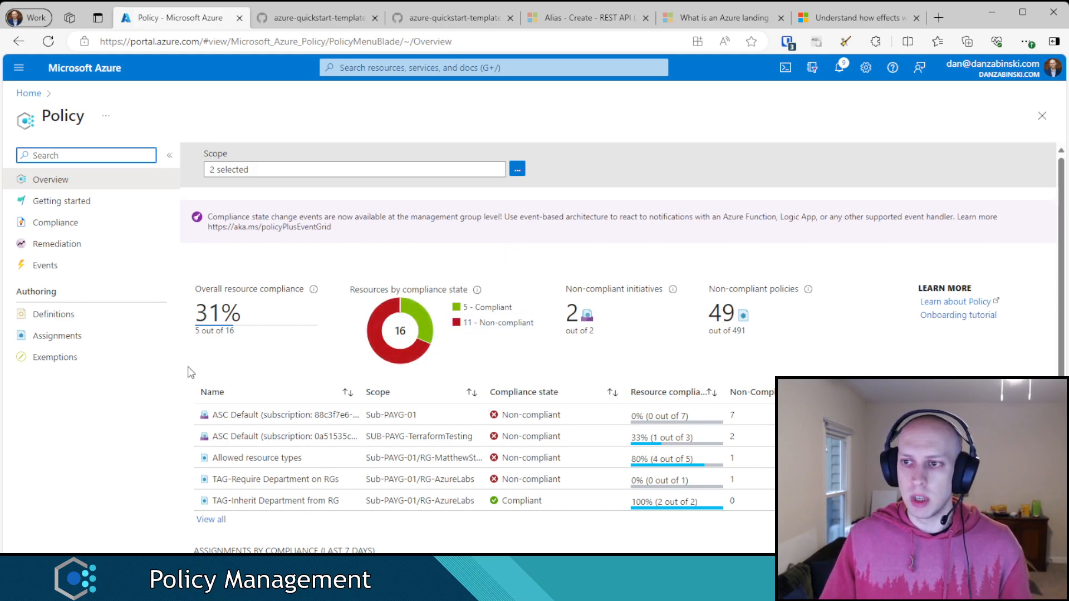
click(55, 316)
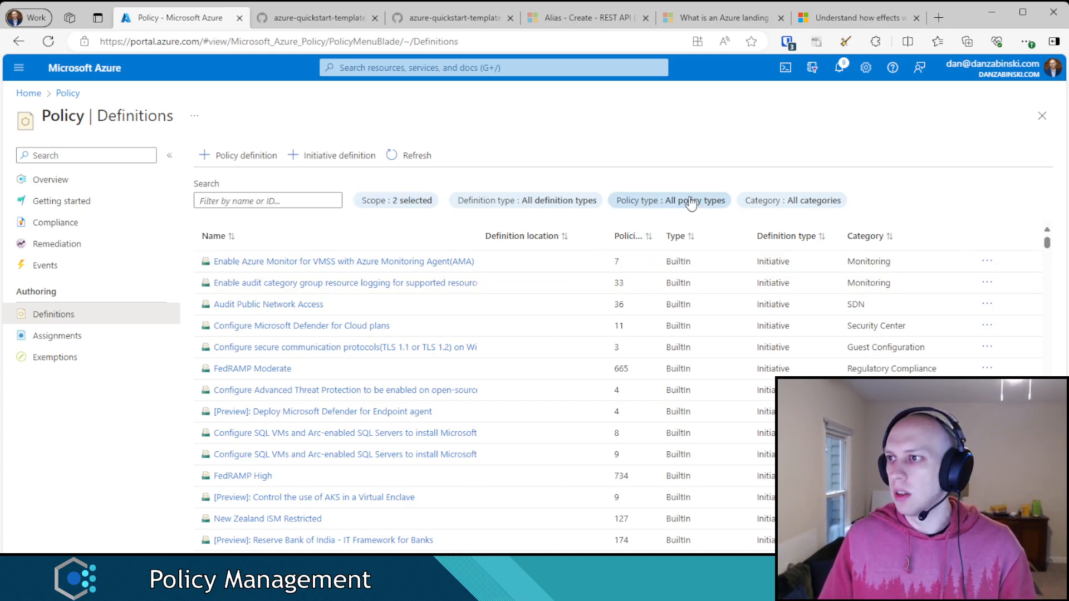
Step: Filter the definitions by "resource type" and open the built-in Allowed resource types policy
click(296, 202)
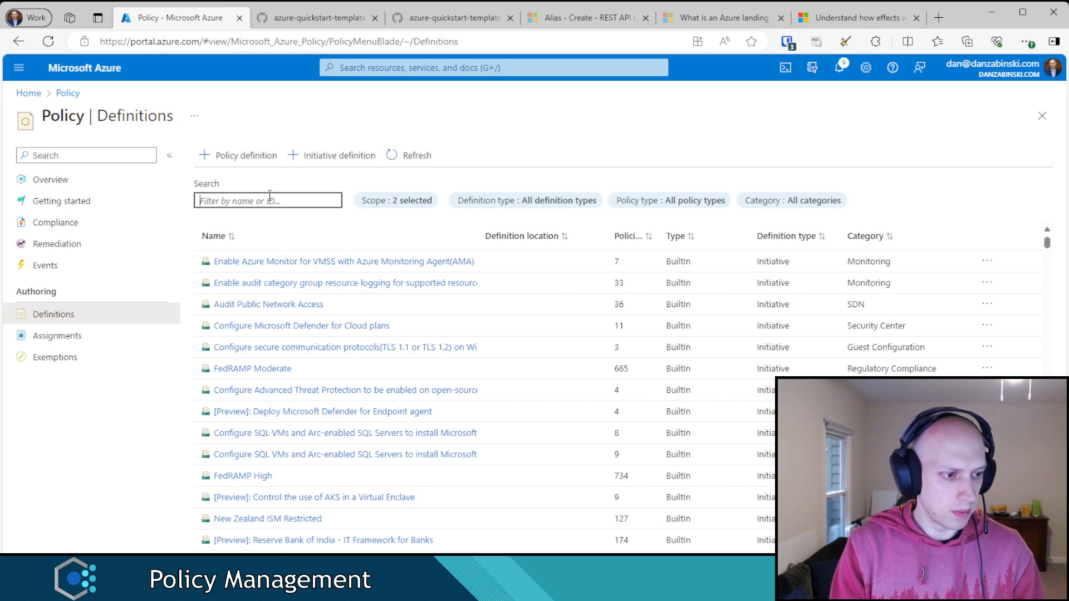
text(resource)
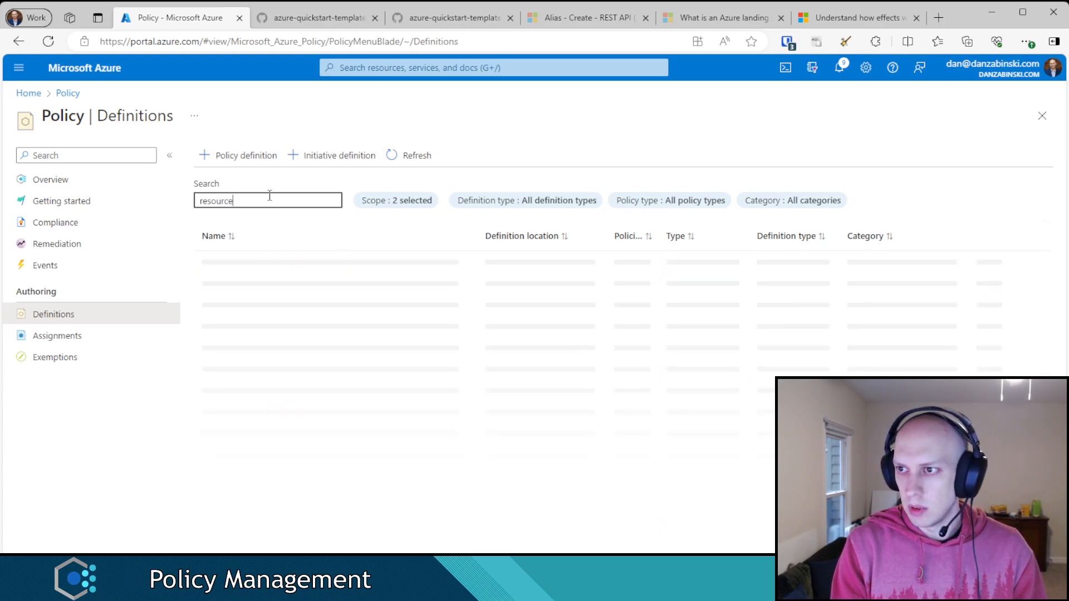
text( type)
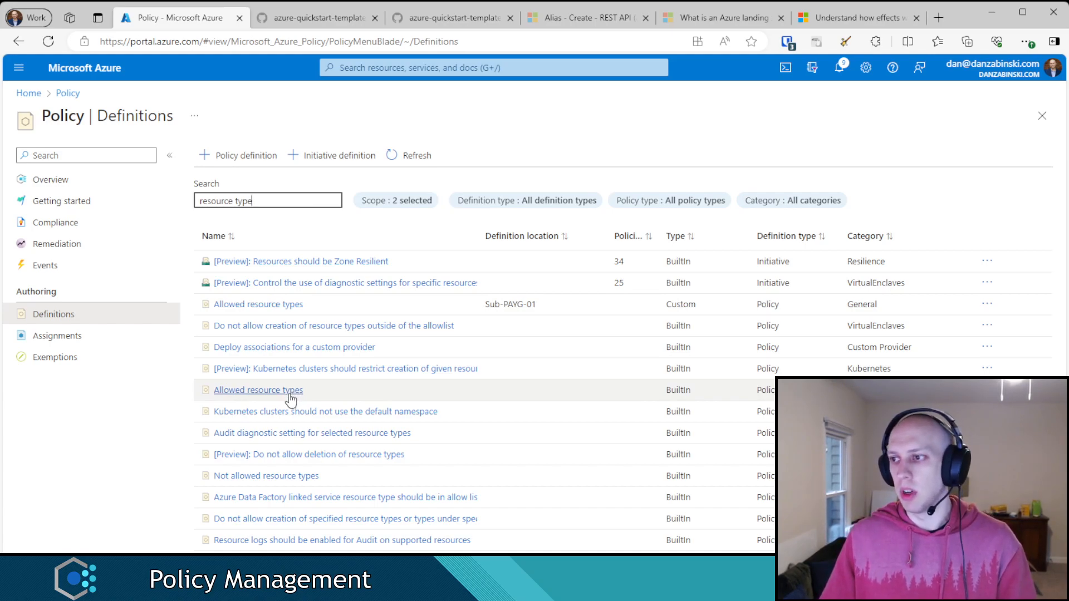
click(272, 399)
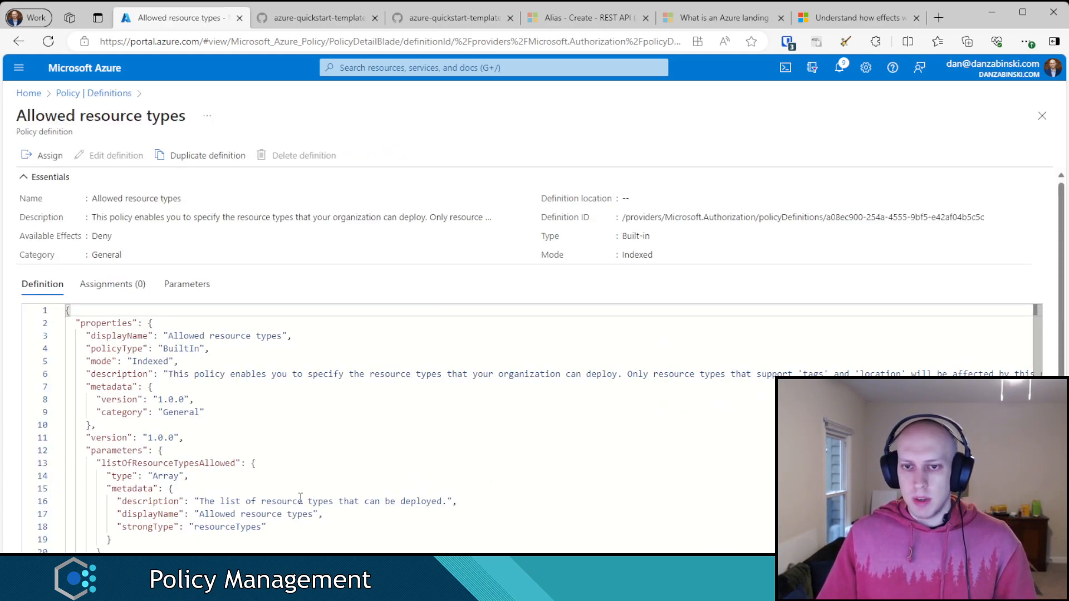
Step: Start assigning the policy and set its scope to subscription Sub-PAYG-01, resource group RG-AzureLabs
click(45, 156)
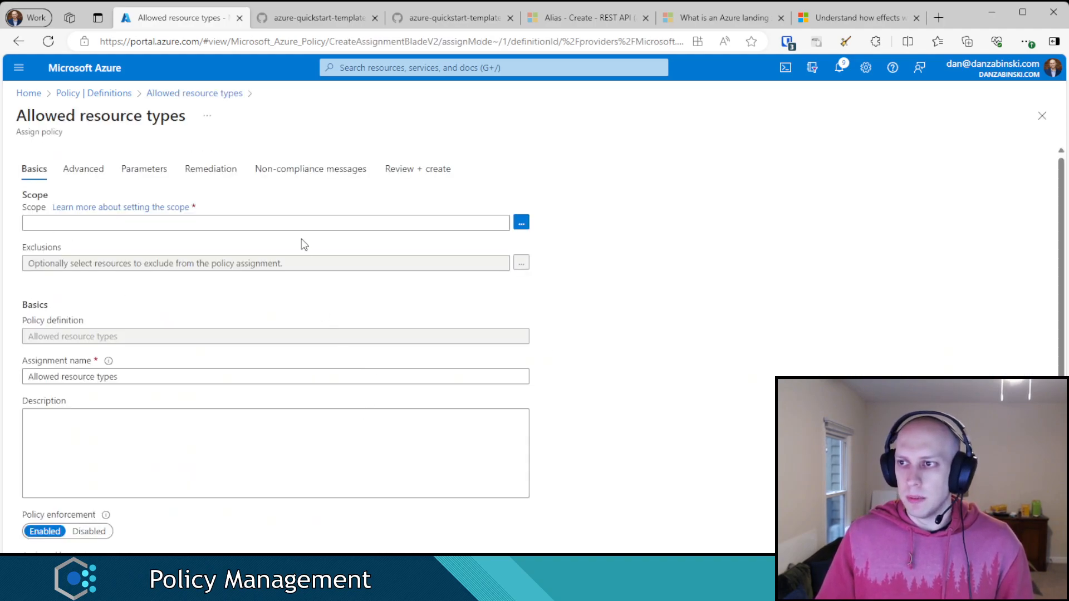
click(303, 224)
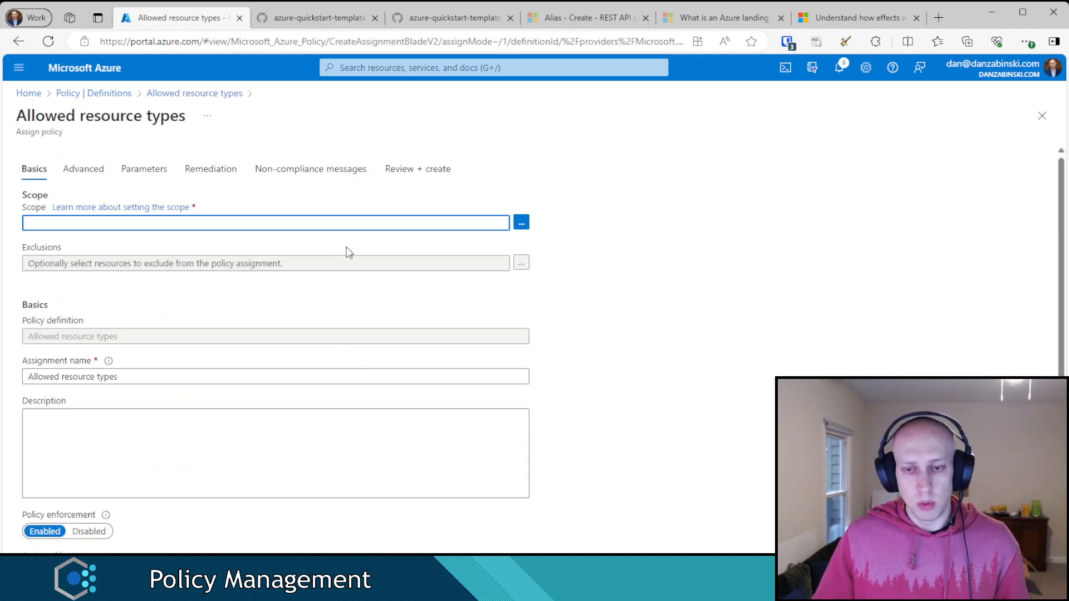
click(521, 223)
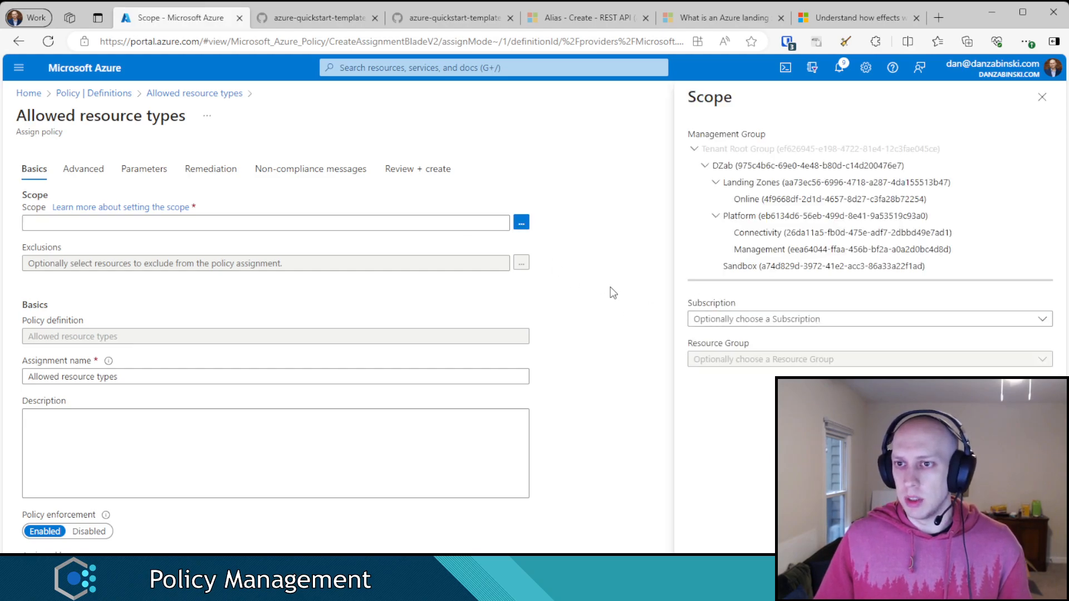
click(772, 322)
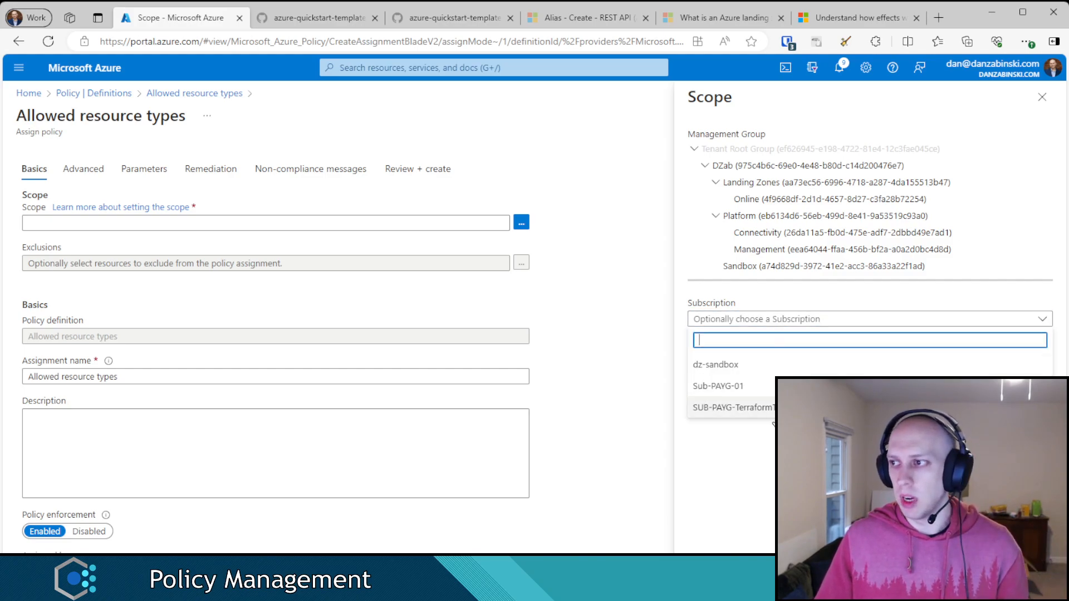
click(772, 384)
click(771, 361)
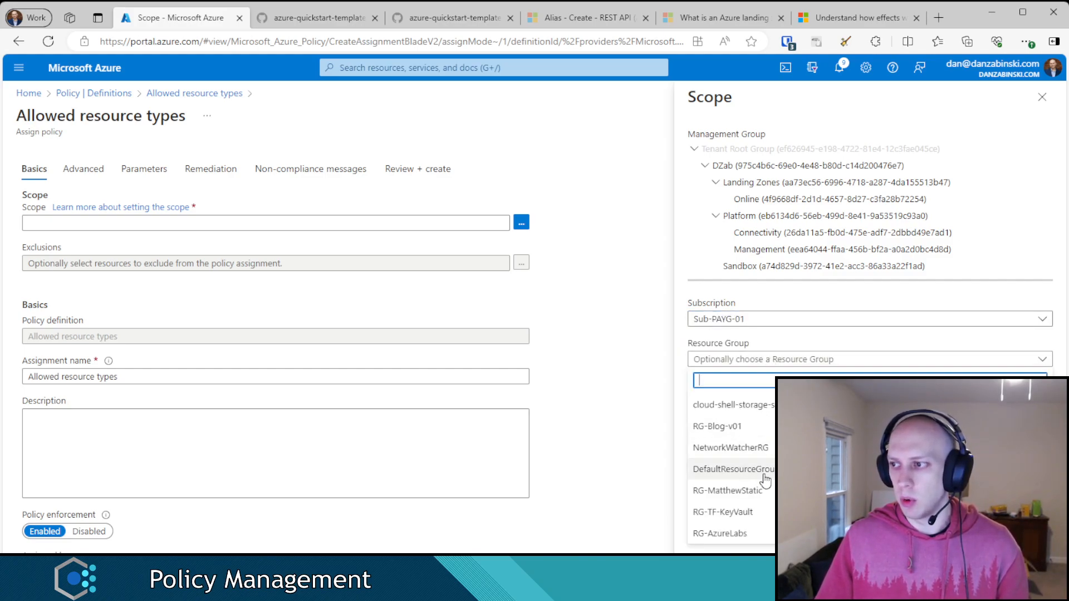
click(756, 535)
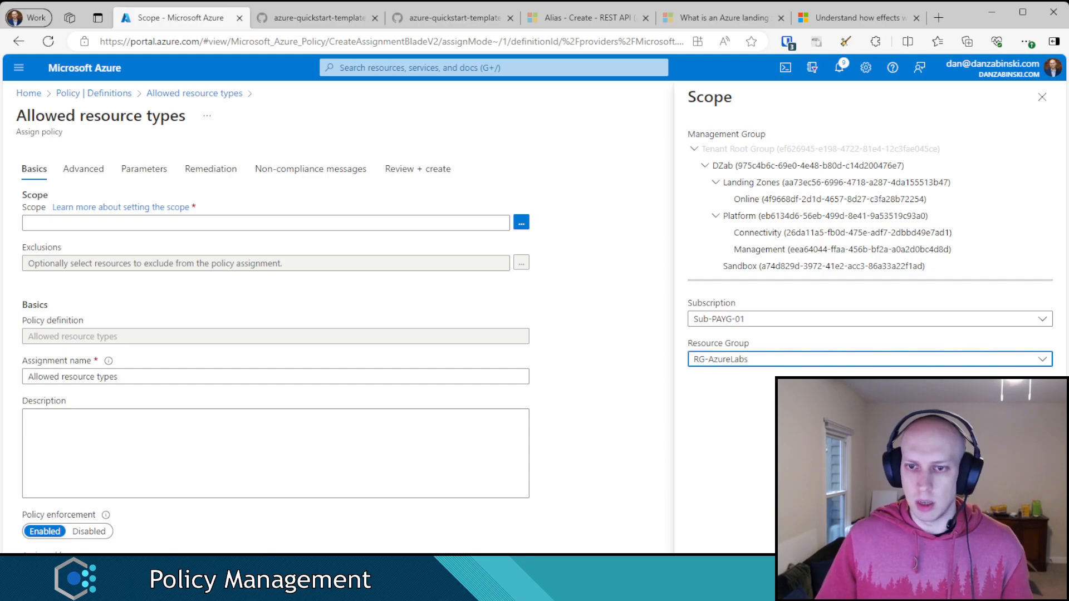
click(711, 579)
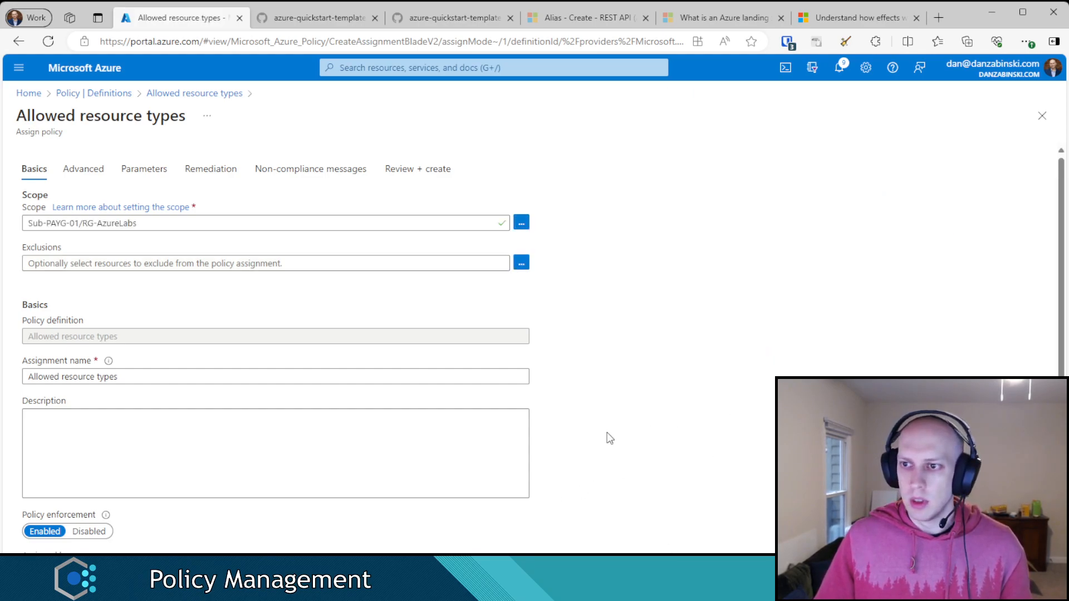
Step: Rename the policy assignment as "RG-Allowed Resource Type"
click(165, 373)
drag(211, 377, 28, 377)
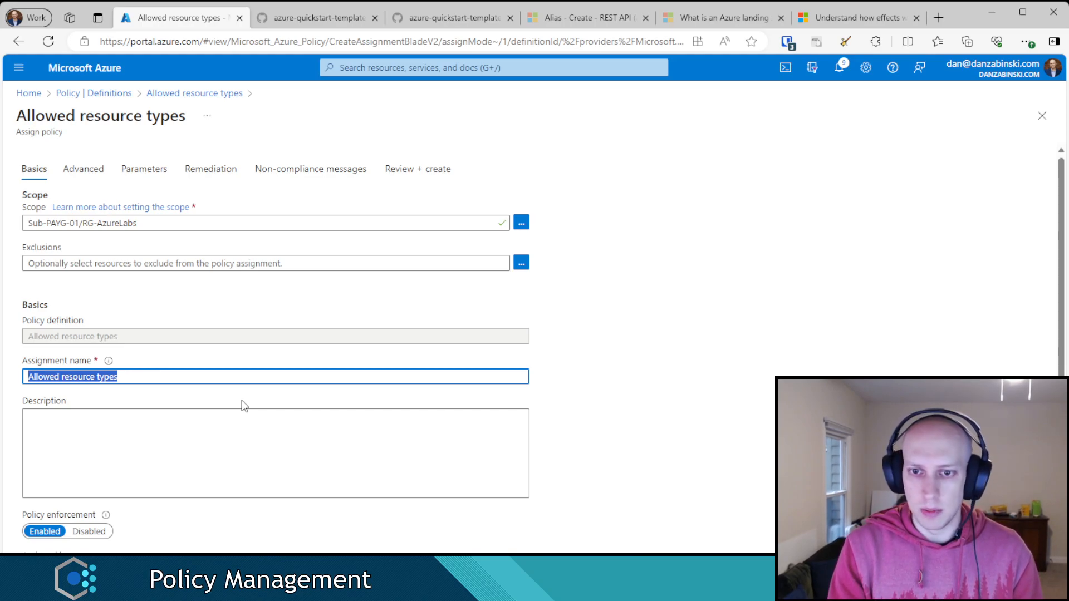
text(A)
key(BackSpace)
text(RG-Allowed Resoruces)
key(BackSpace)
key(BackSpace)
key(BackSpace)
key(BackSpace)
key(BackSpace)
text(urce Type)
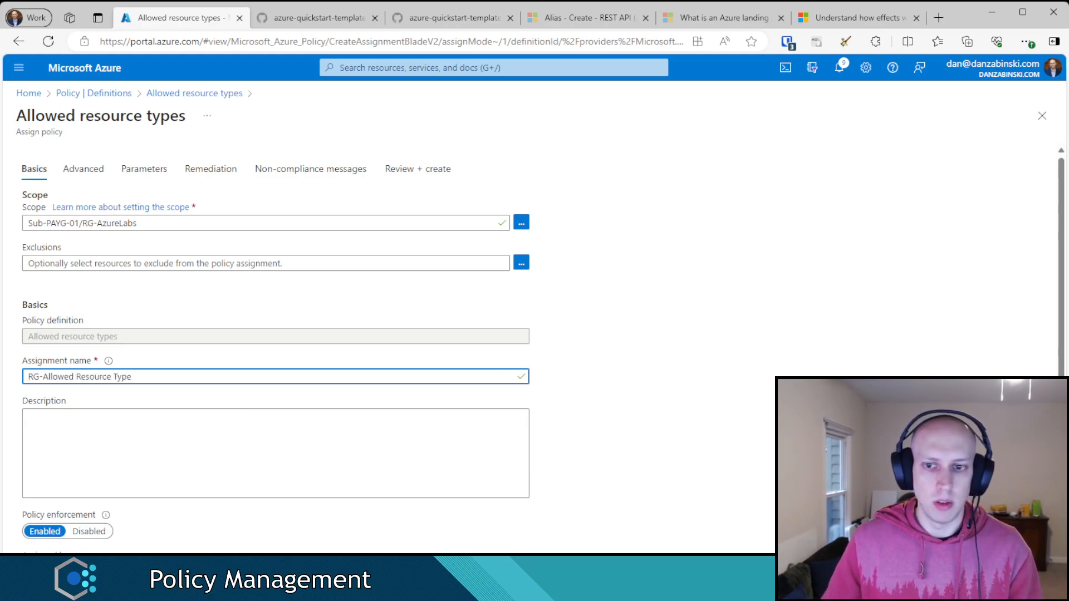
click(560, 384)
Step: Switch policy enforcement to Disabled and back to Enabled
scroll(558, 311, down, 2)
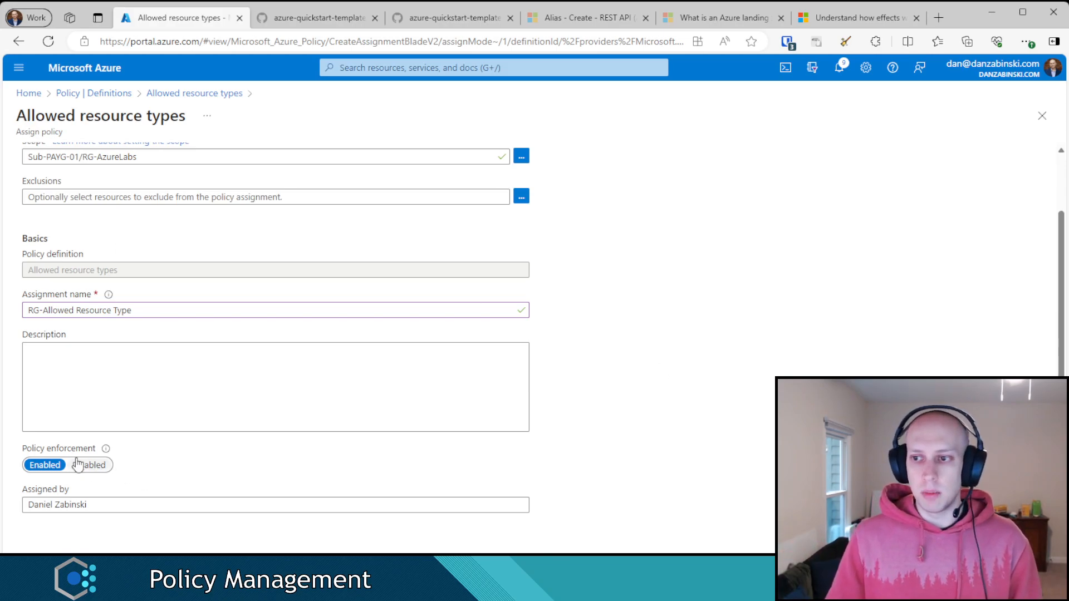
drag(21, 446, 154, 472)
click(154, 472)
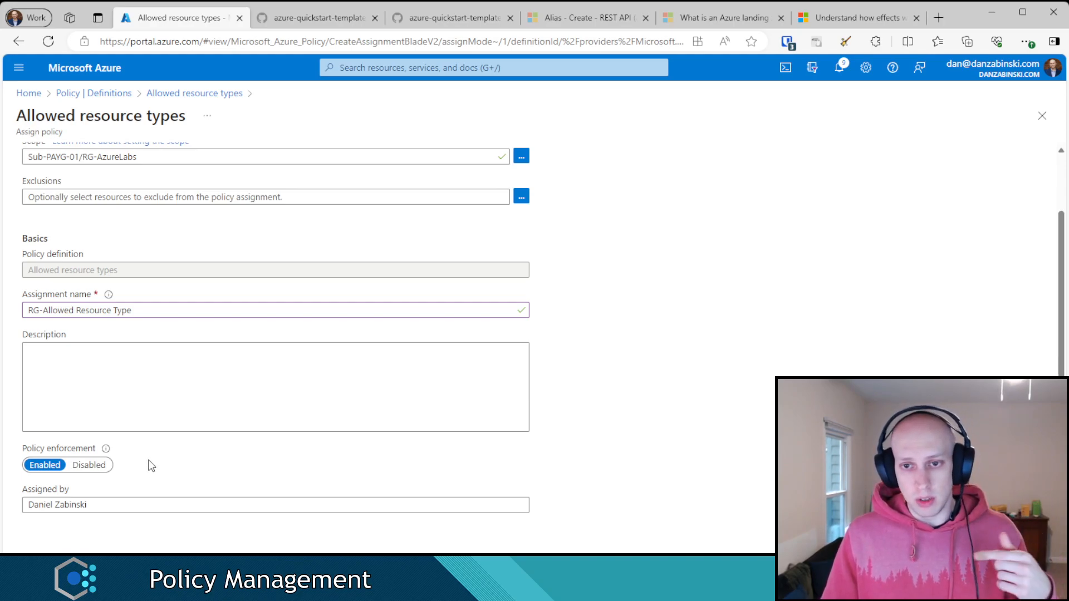
click(108, 469)
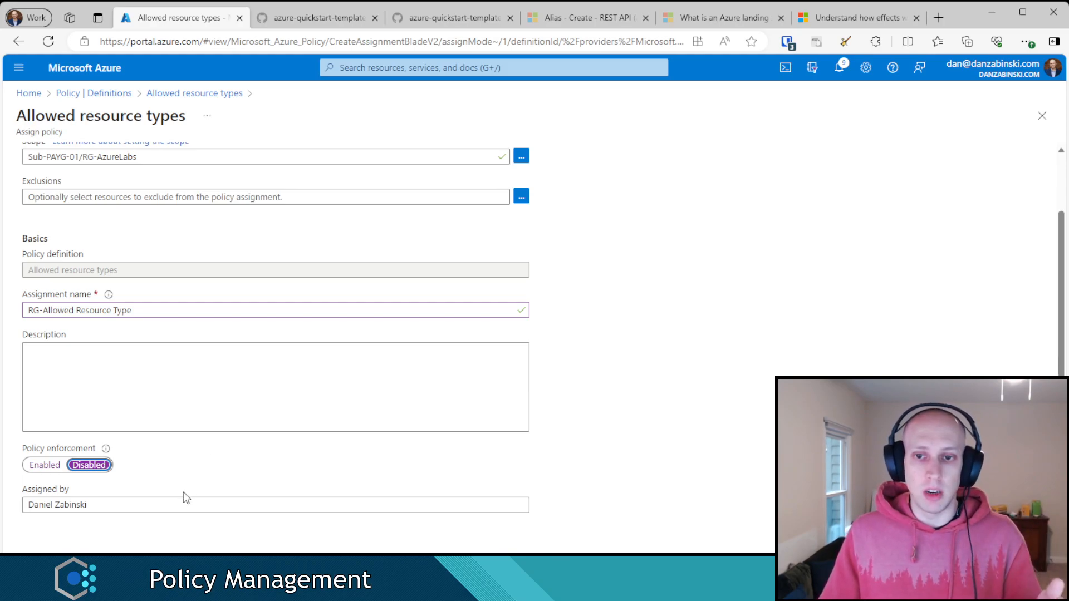
click(45, 465)
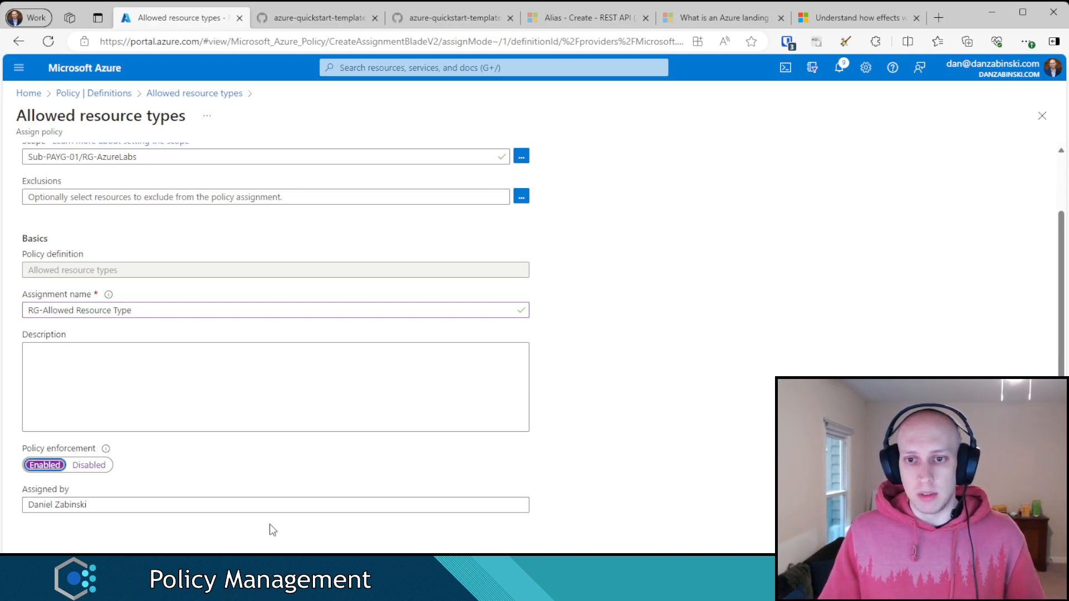
scroll(229, 487, up, 2)
scroll(229, 487, down, 2)
Step: Examine the resource selector description and its form in the advanced assignment settings, adding no selector
click(245, 568)
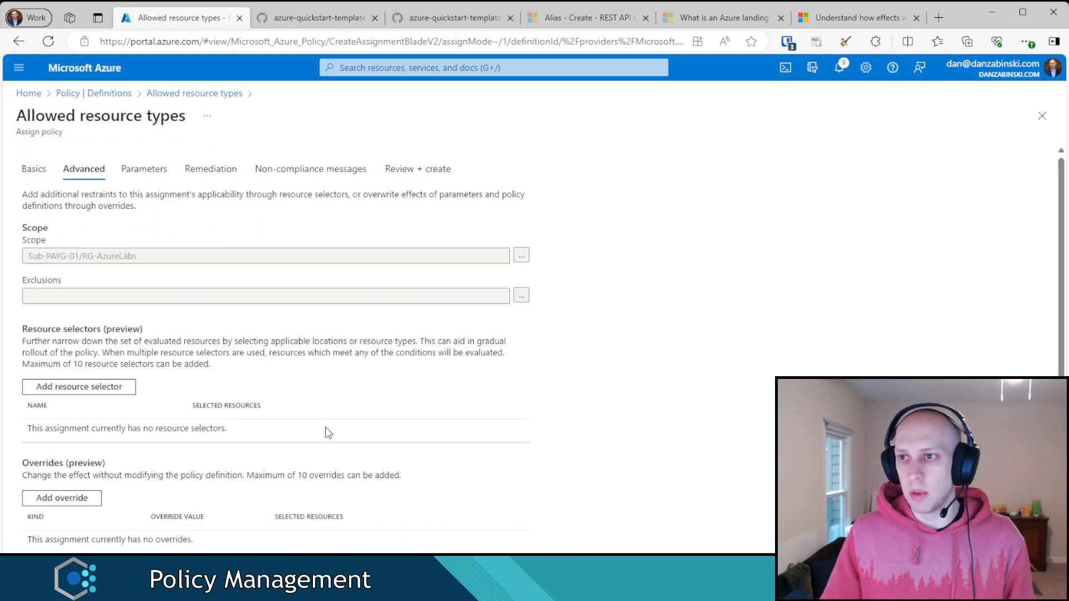
scroll(327, 434, down, 1)
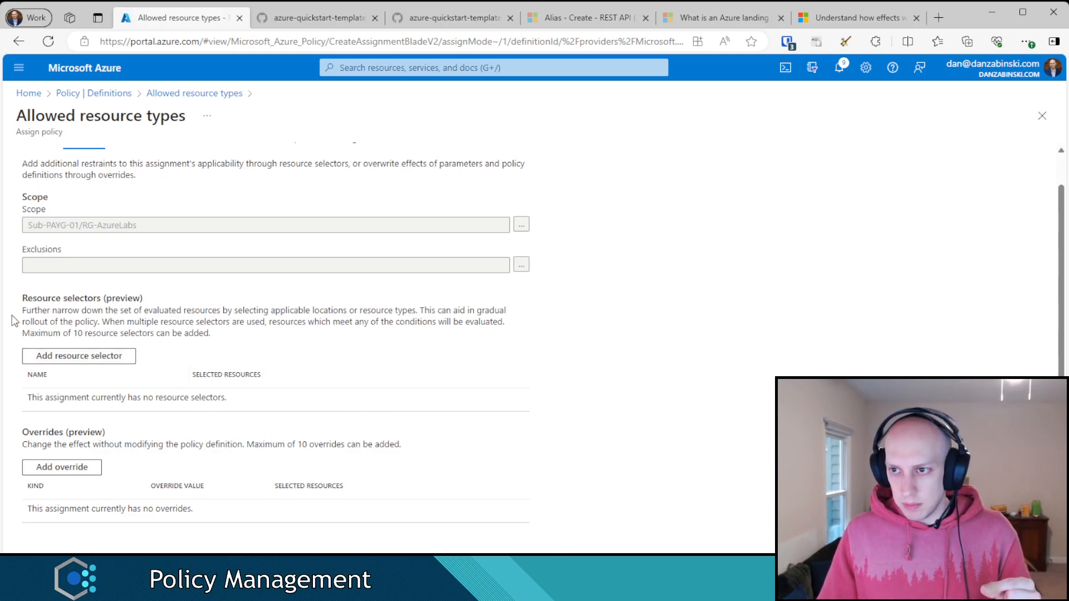
drag(22, 310, 100, 323)
click(286, 333)
drag(420, 310, 99, 327)
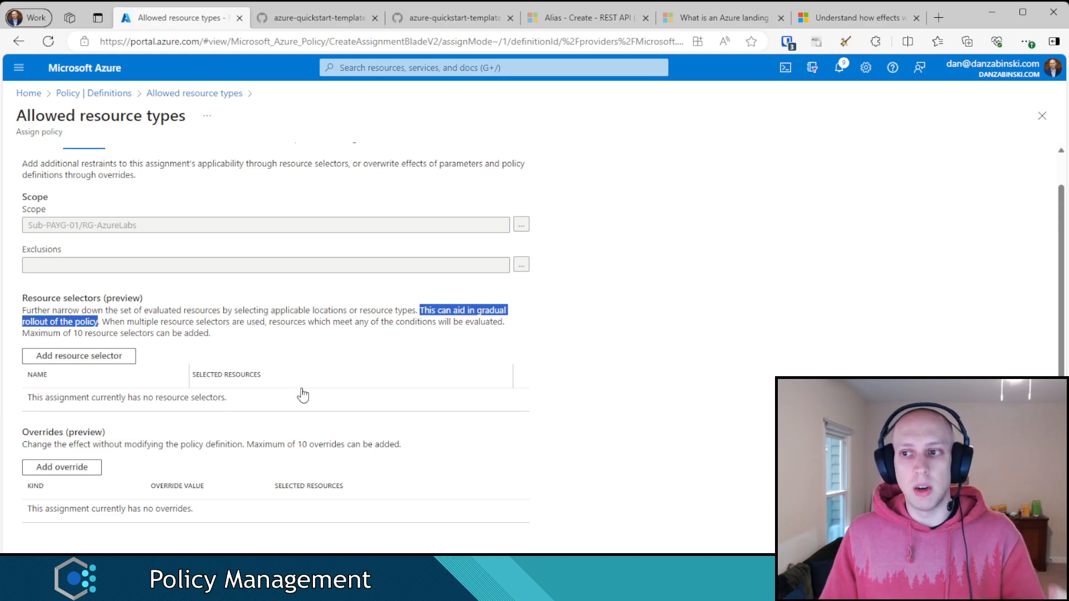
click(83, 360)
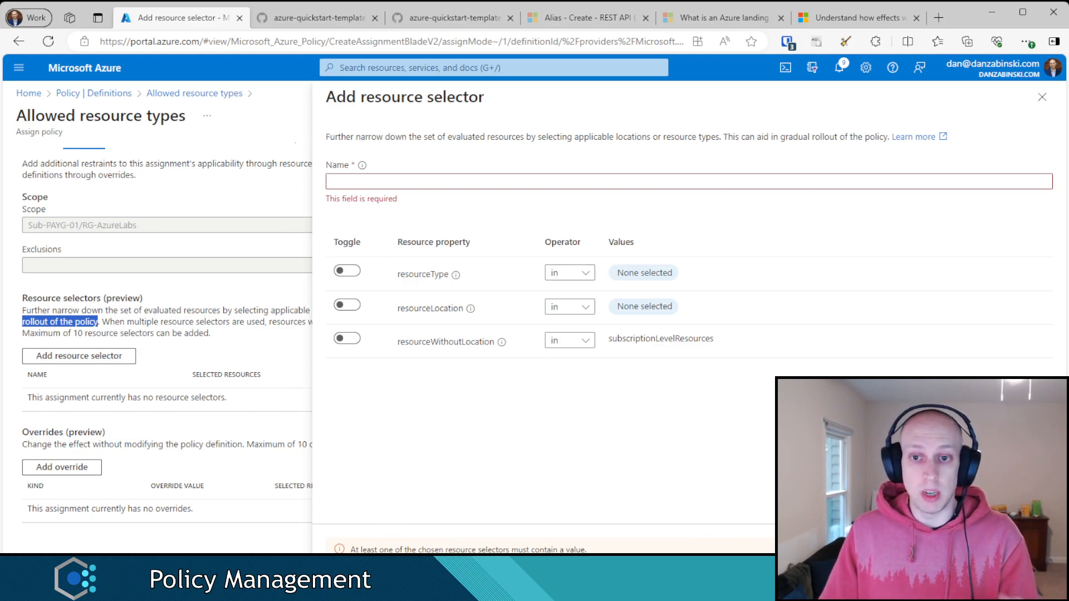
click(390, 578)
click(340, 440)
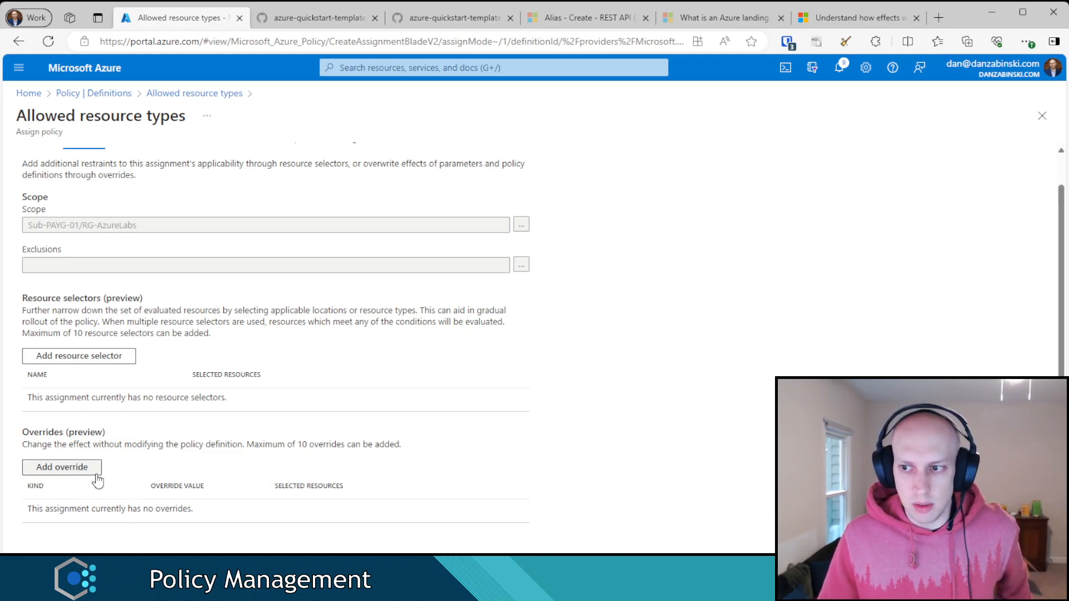
Step: Review the policy enforcement setting among the assignment's basic settings
scroll(91, 296, up, 1)
click(33, 171)
scroll(49, 490, down, 2)
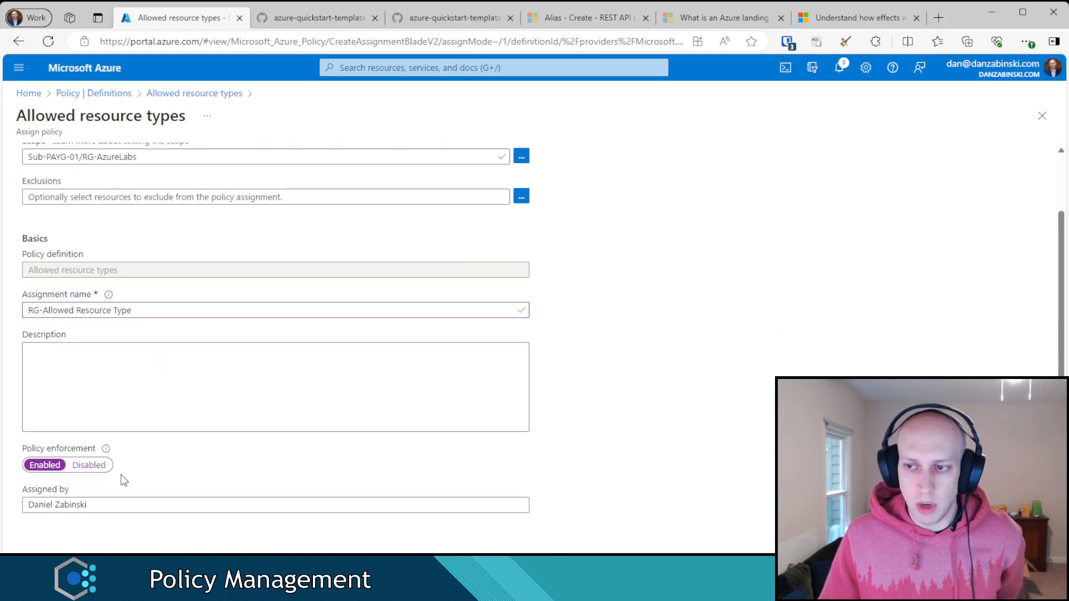
scroll(122, 448, up, 2)
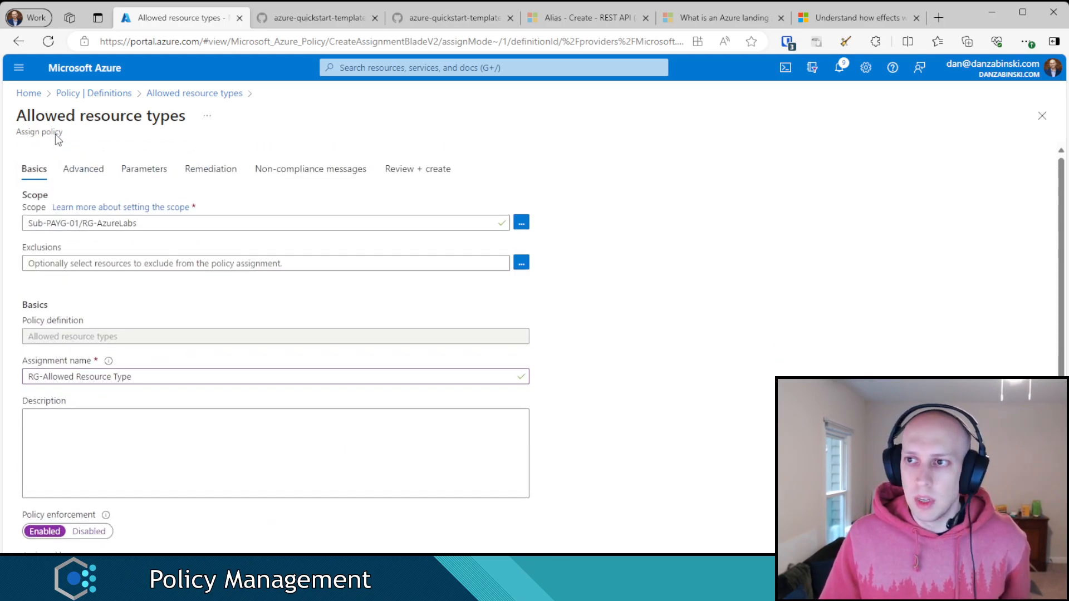
Step: Inspect the policy effect override form in the advanced settings, closing it without adding an override
click(74, 172)
scroll(125, 490, down, 1)
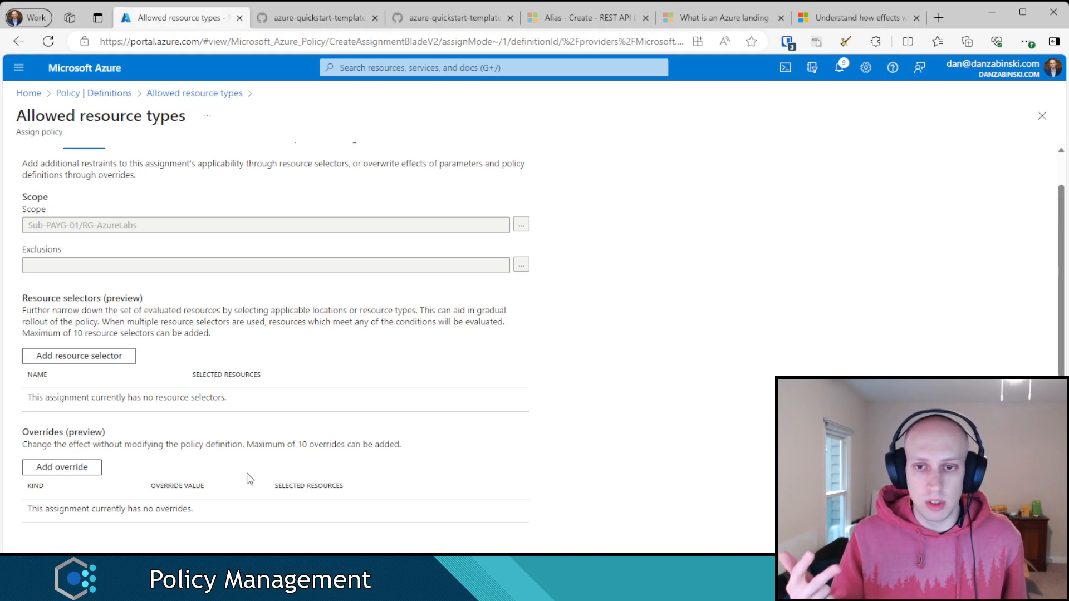
click(84, 468)
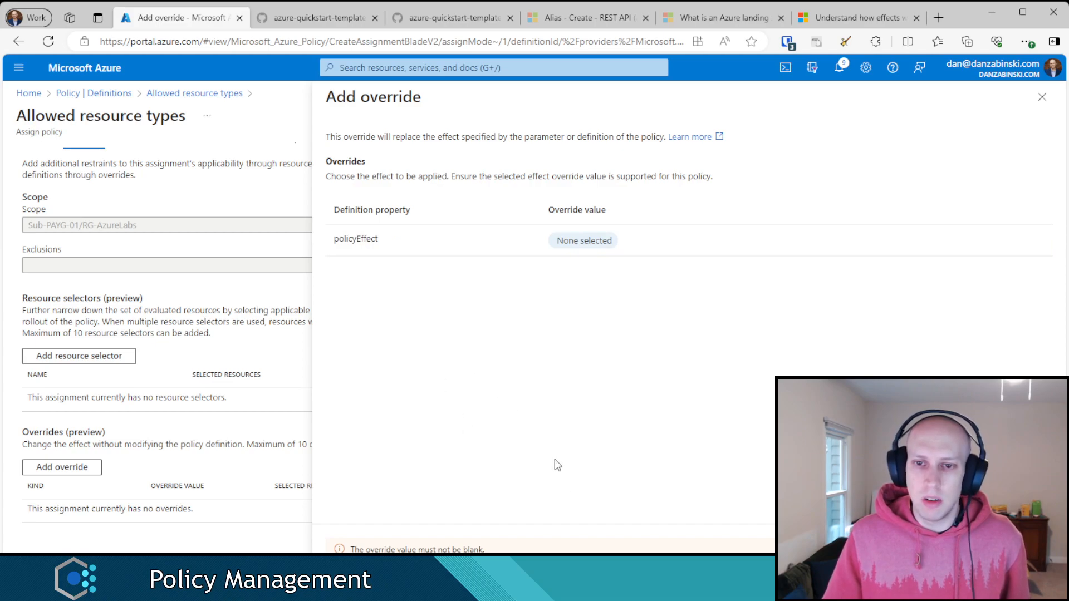
click(417, 578)
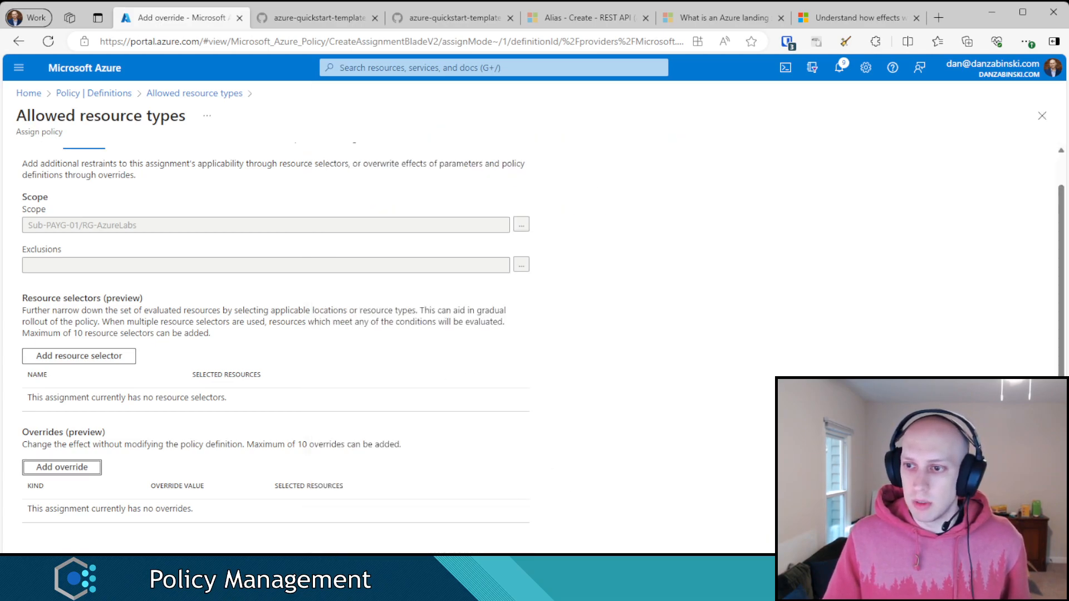
scroll(262, 429, up, 1)
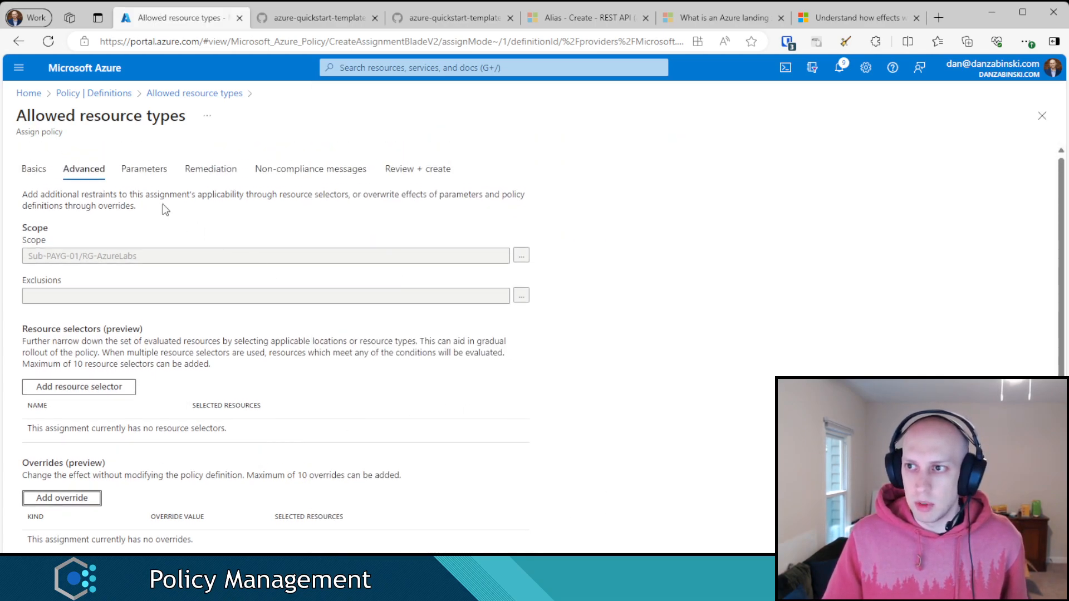
Step: Open the assignment's parameters, then inspect the listOfResourceTypesAllowed parameter in the policy definition in a separate browser tab
click(146, 175)
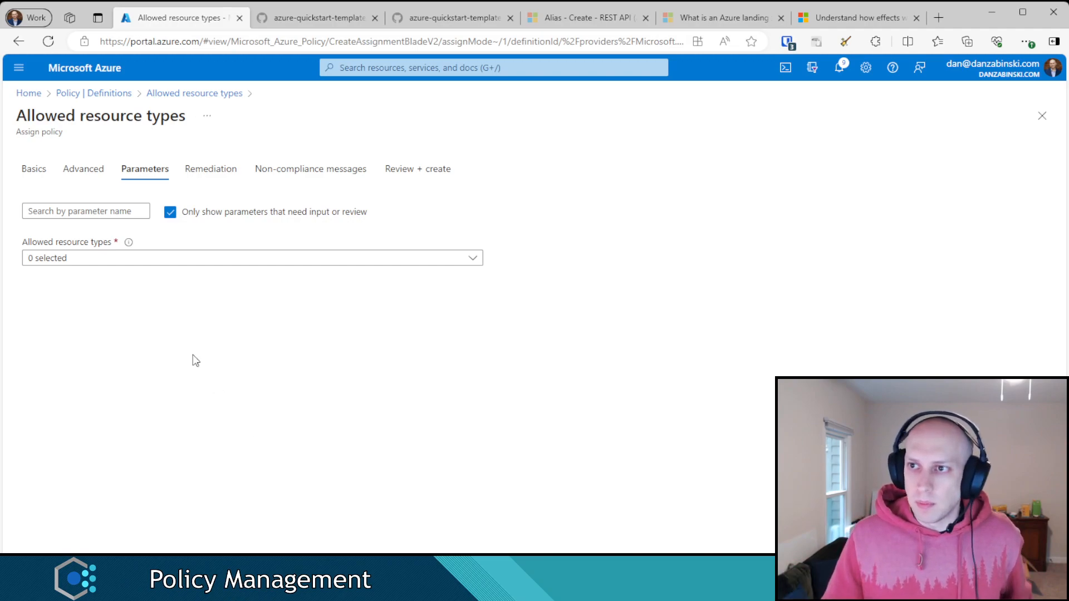
middle_click(162, 97)
click(273, 17)
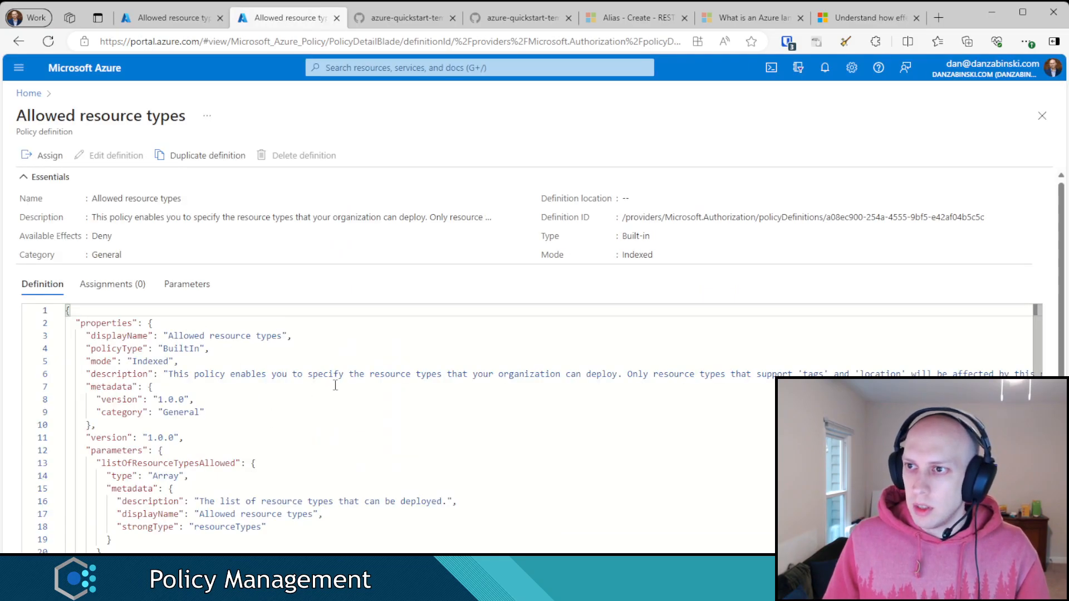
scroll(308, 366, down, 1)
drag(245, 430, 100, 430)
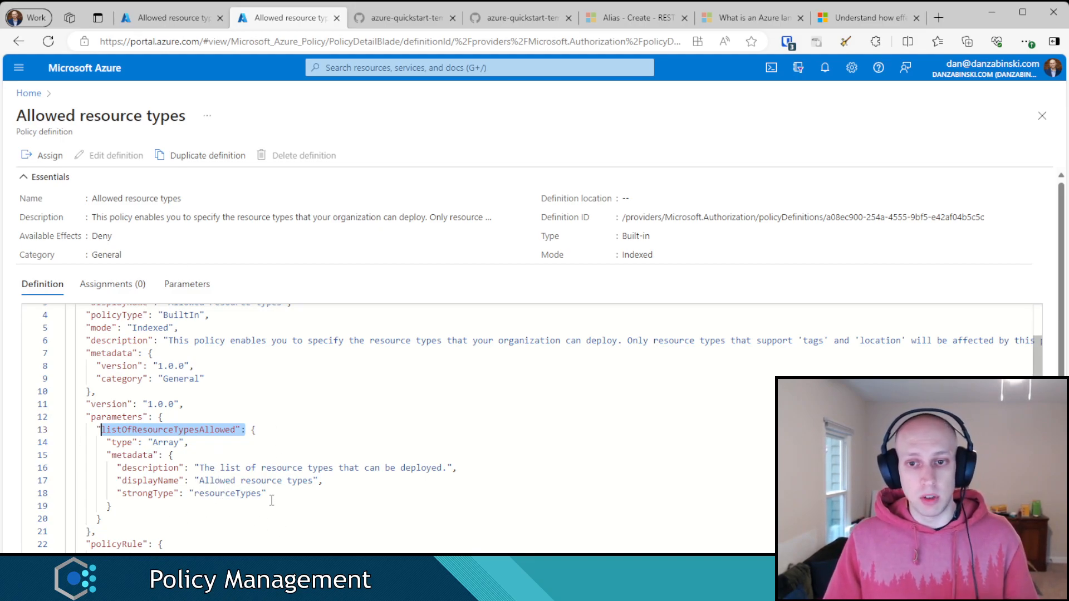
Step: Return to the assignment and turn off the filter showing only parameters that need input or review
click(152, 20)
click(172, 215)
click(173, 217)
click(171, 216)
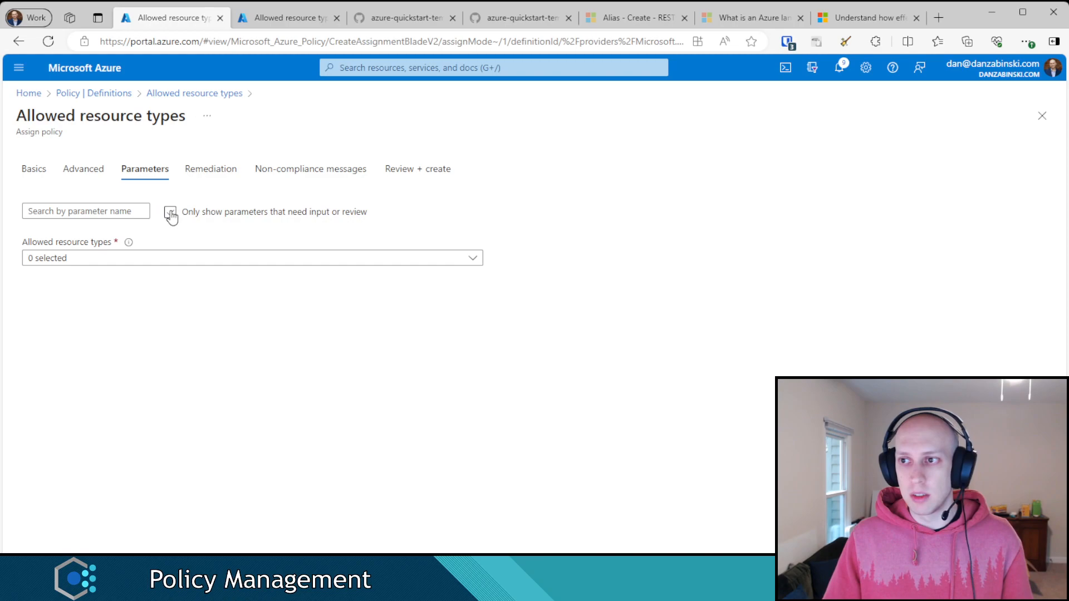
Step: Examine the parameters block in the policy definition's browser tab, and return to the policy assignment's parameters
click(171, 219)
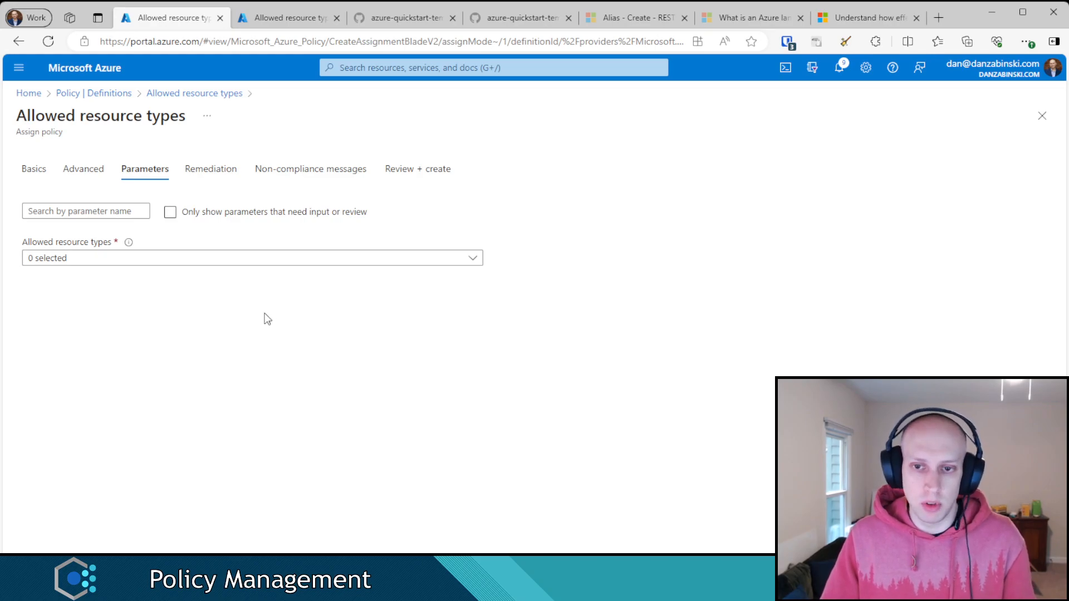
click(292, 19)
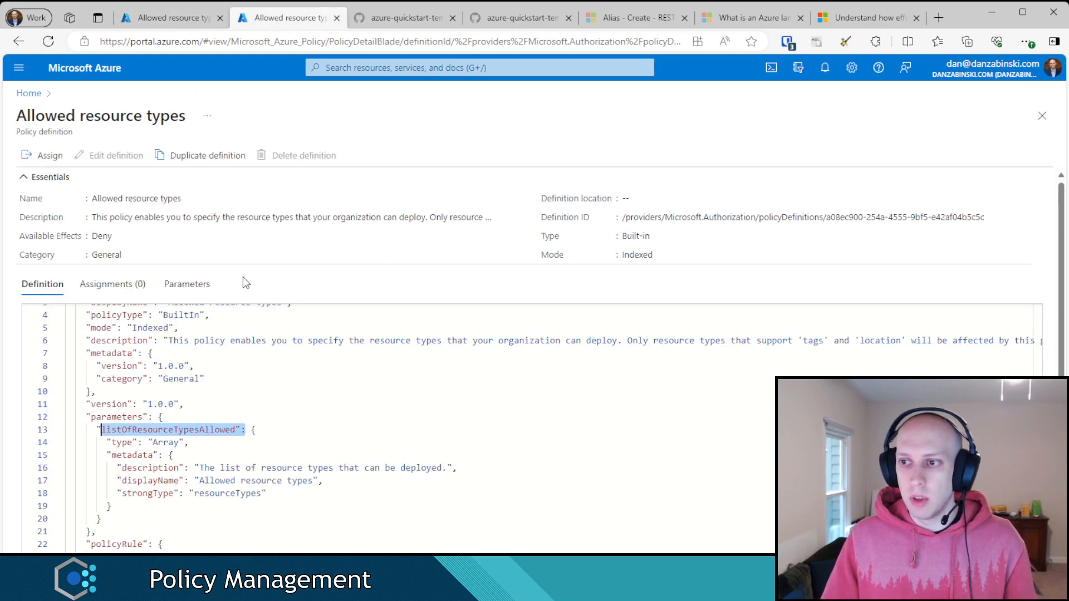
click(226, 442)
drag(152, 519, 91, 416)
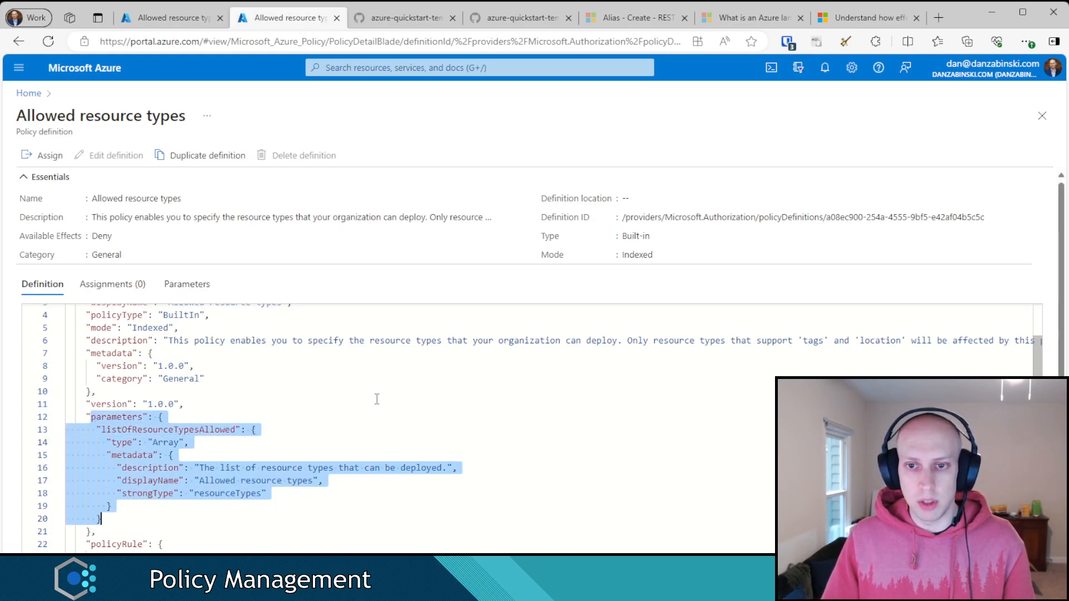
click(165, 22)
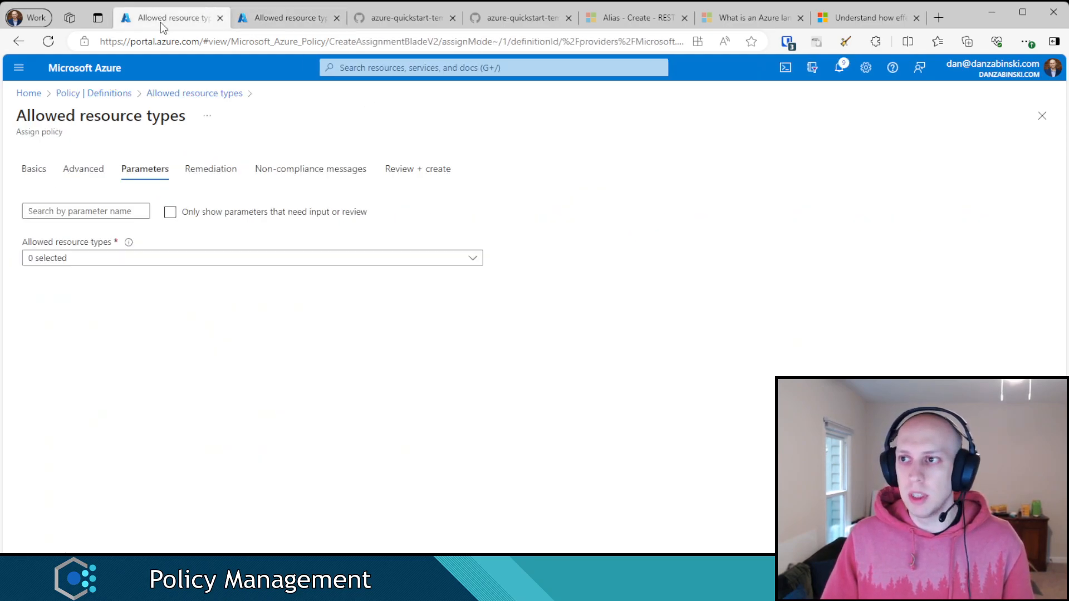
Step: Filter the allowed resource types by "storage" and select storageAccounts under Microsoft.ClassicStorage as the parameter value
click(132, 257)
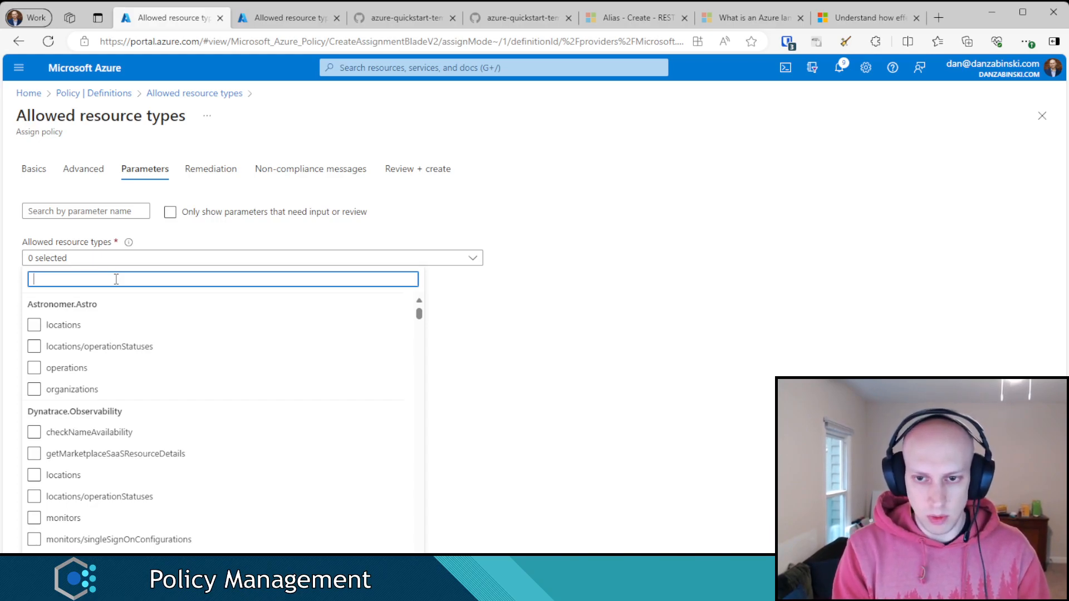
text(storage)
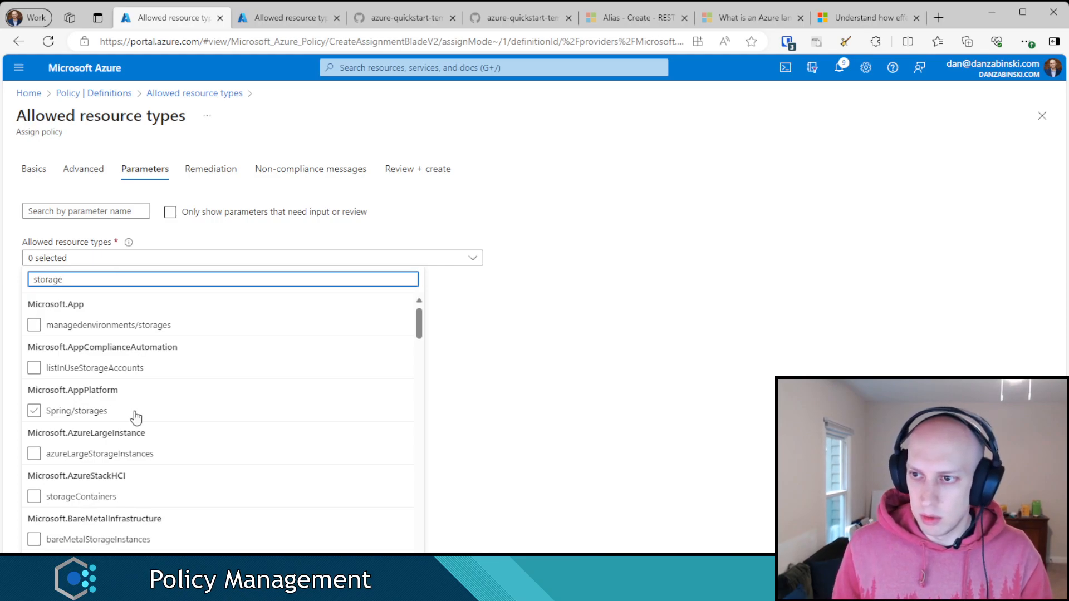
scroll(135, 404, down, 2)
click(45, 495)
click(34, 475)
scroll(34, 476, down, 1)
scroll(132, 461, down, 2)
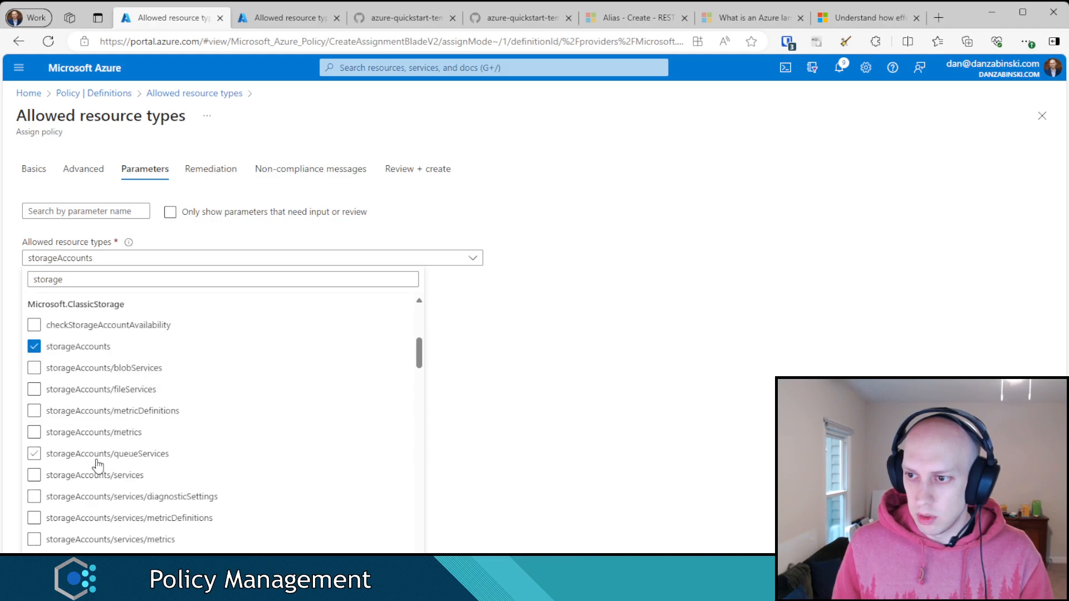
scroll(112, 460, up, 4)
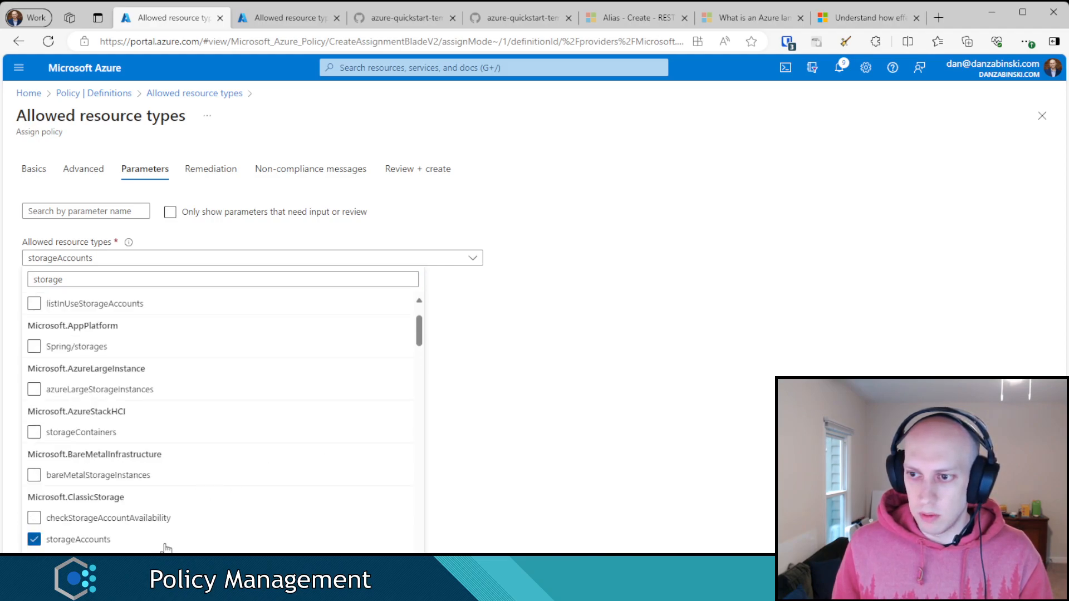
click(667, 338)
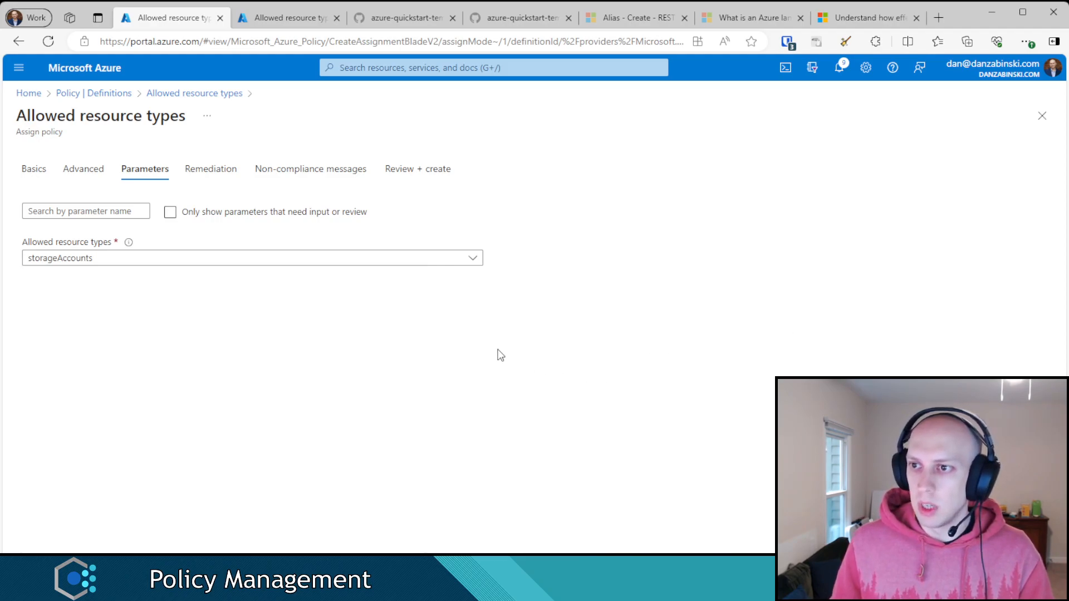
click(103, 258)
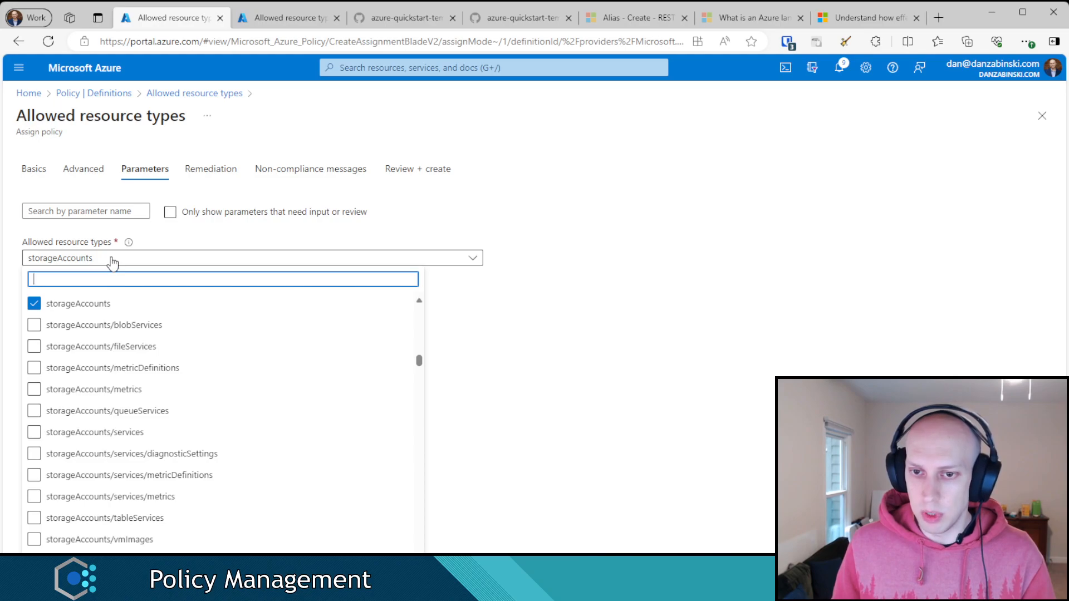
click(619, 362)
Step: Leave remediation at its defaults, set the non-compliance message to "Resource Type not allowed by Policy", and create the policy assignment
click(240, 579)
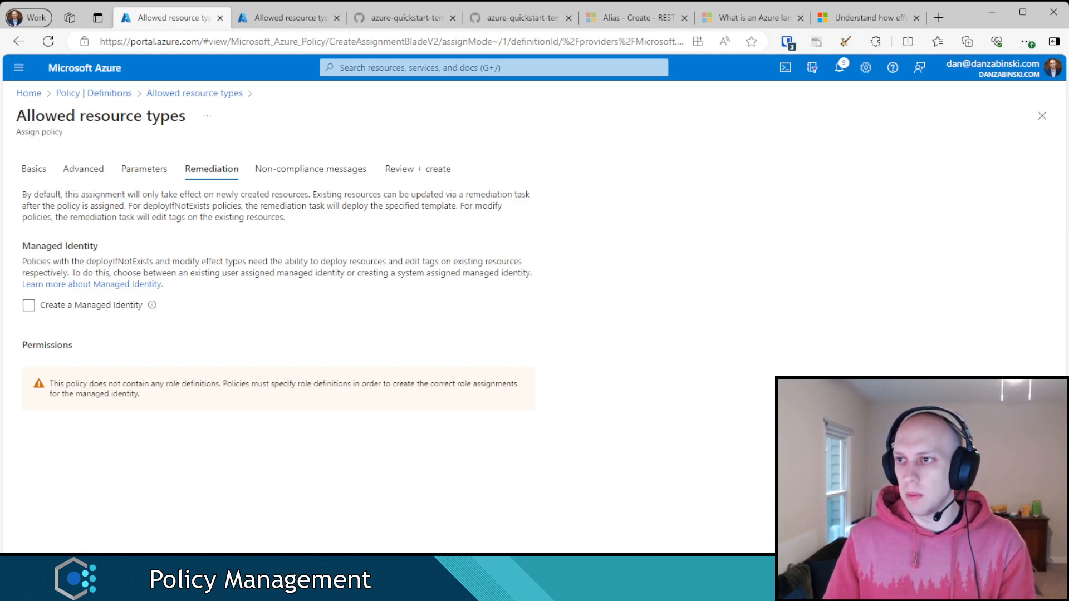
click(268, 572)
click(215, 249)
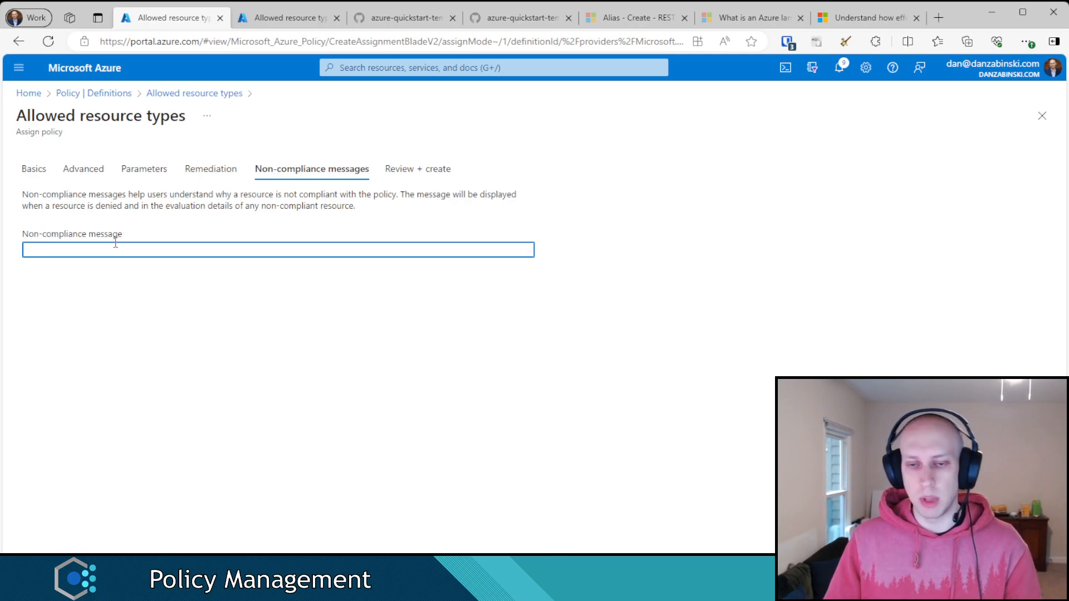
text(Resource)
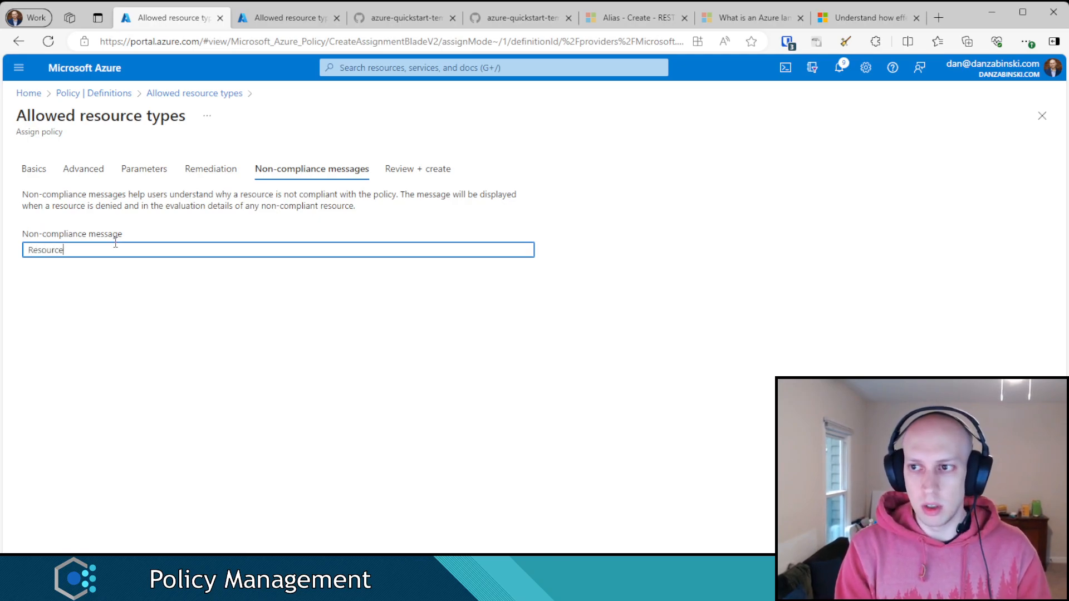
text( Type not allowed by Policy)
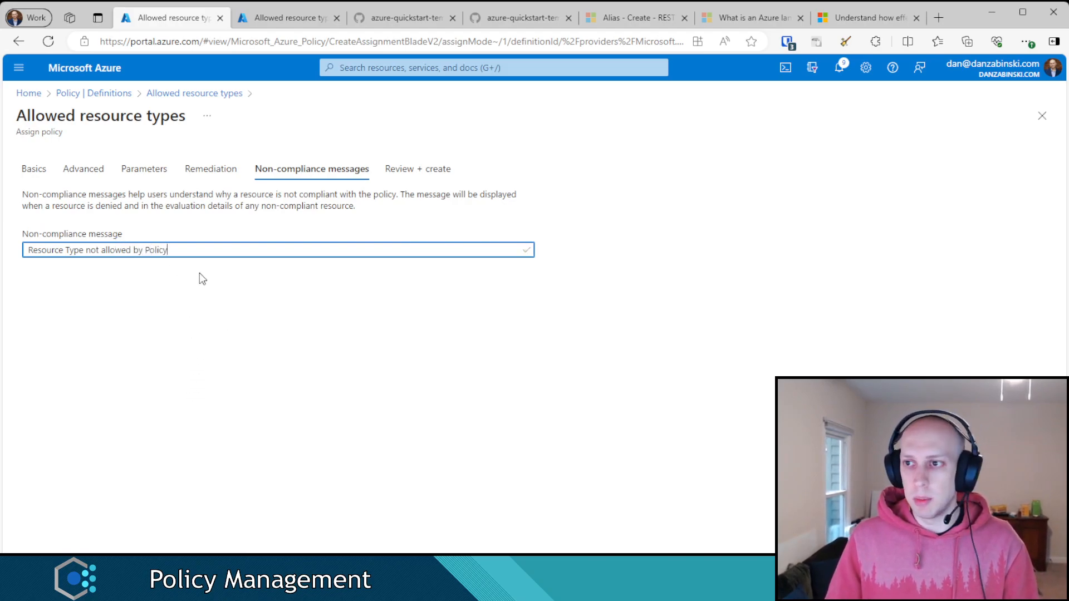
click(412, 169)
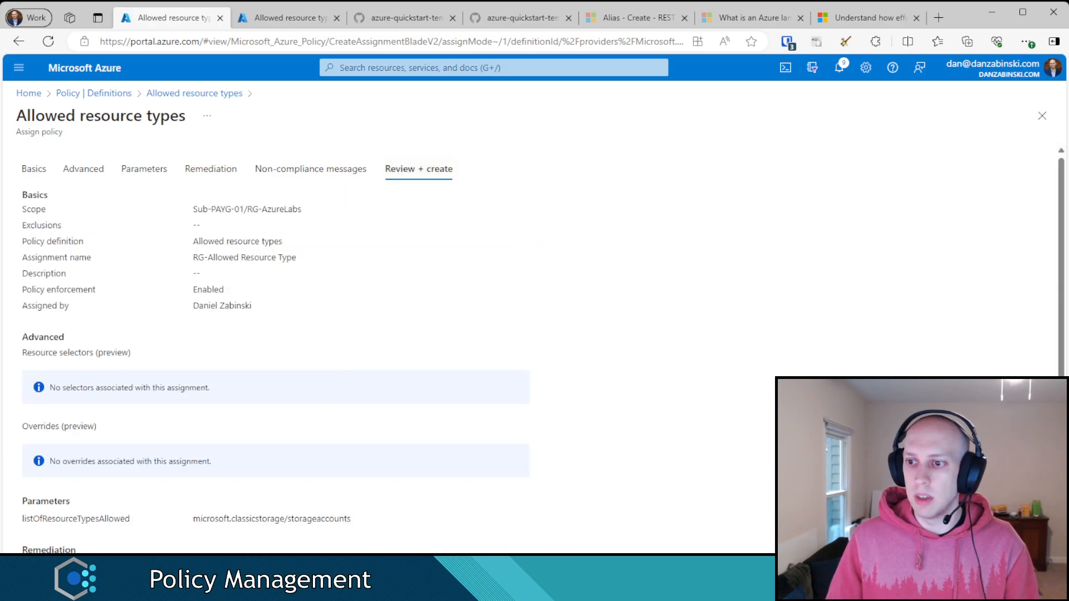
click(40, 580)
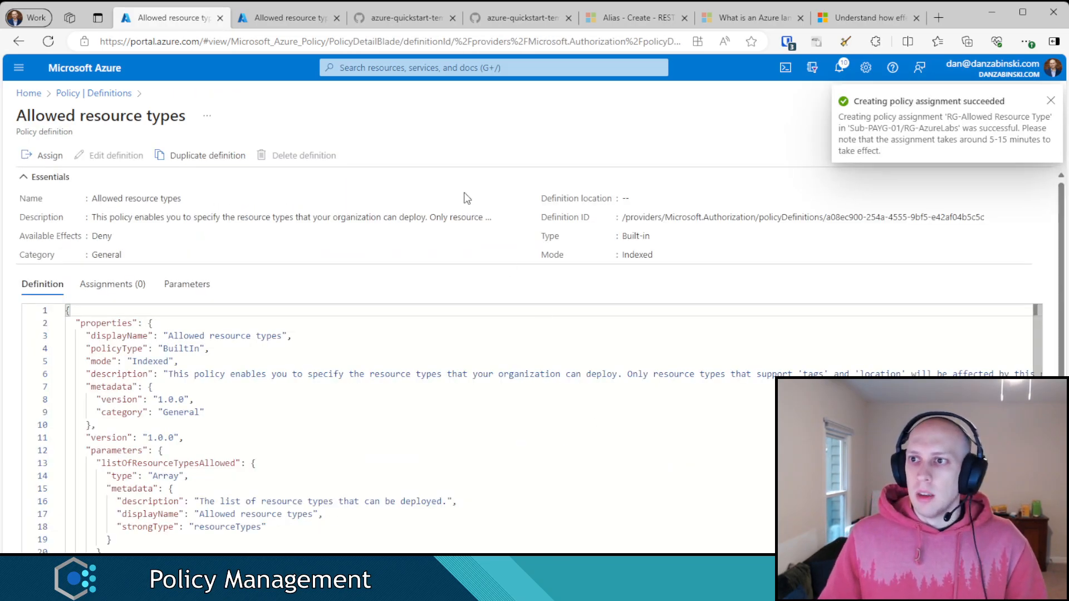
Step: Open the RG-Allowed Resource Type assignment from the Policy assignments and examine its listOfResourceTypesAllowed parameter value
click(402, 66)
click(377, 267)
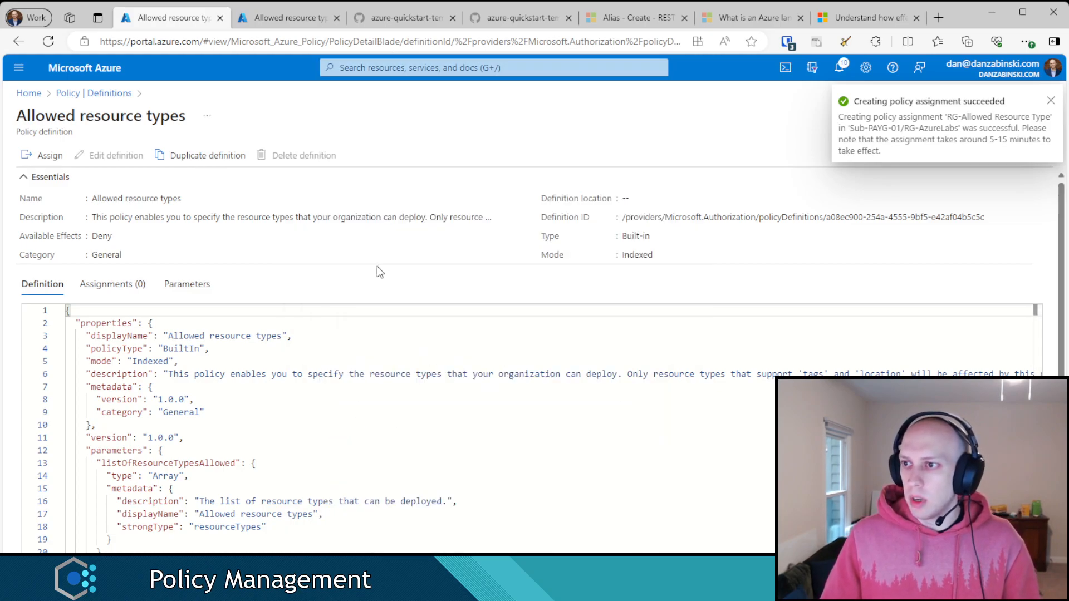
click(57, 336)
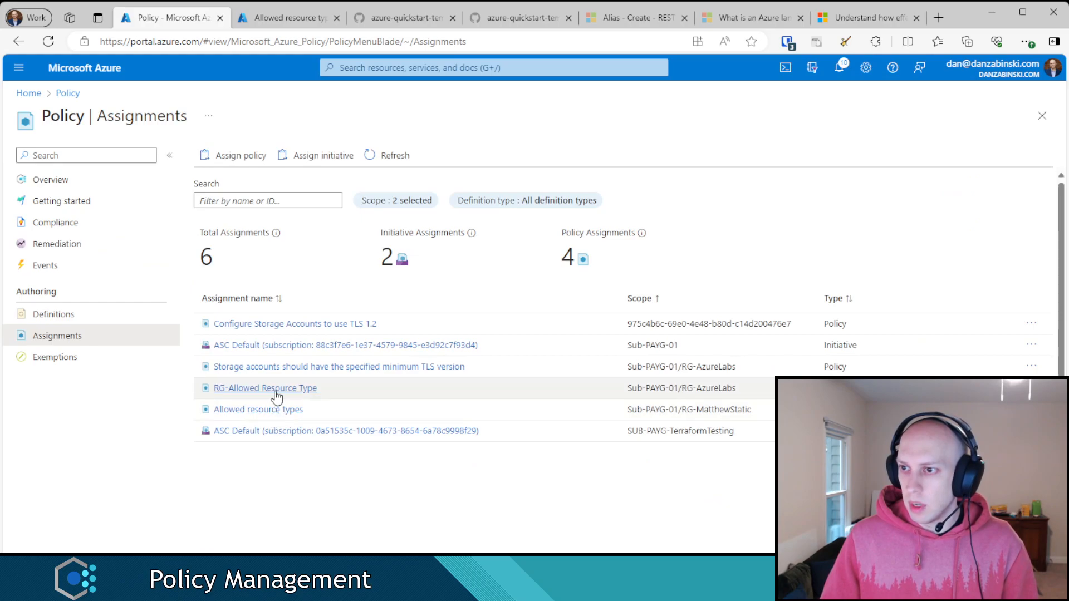
click(273, 390)
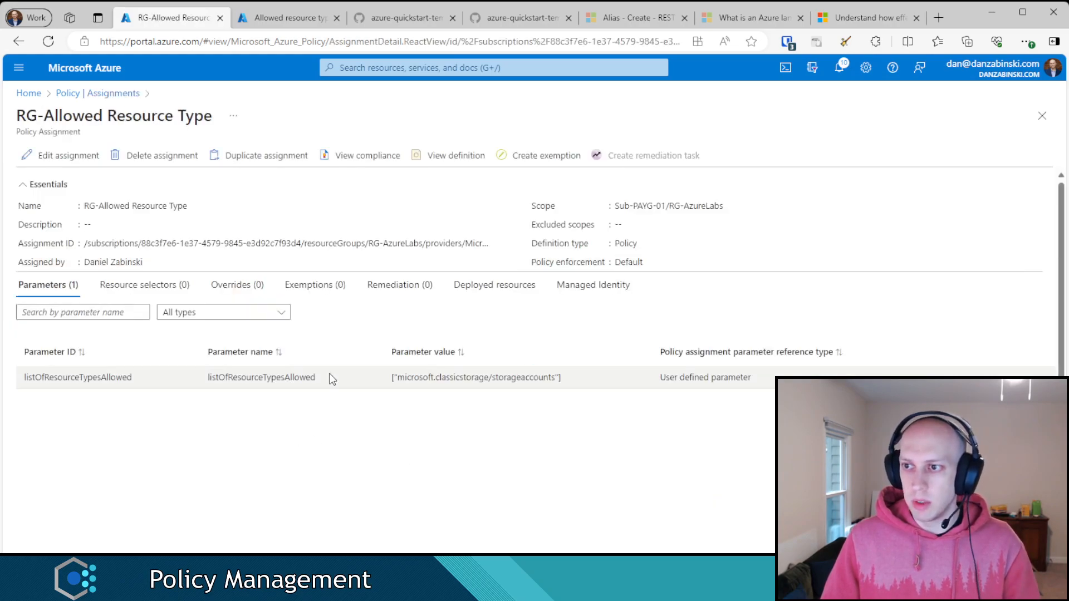
drag(562, 378, 382, 384)
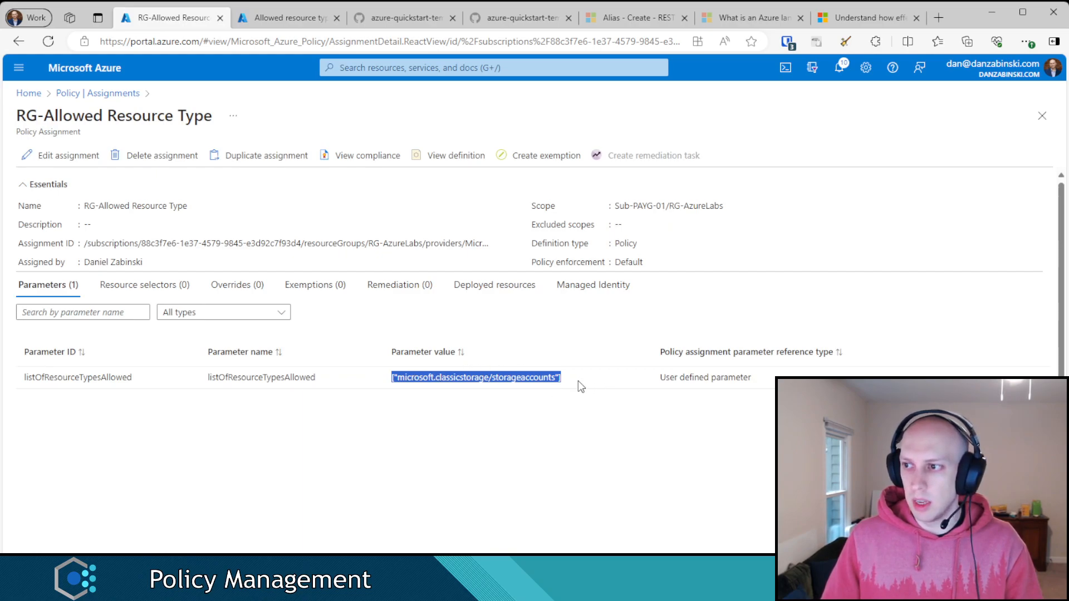
click(526, 374)
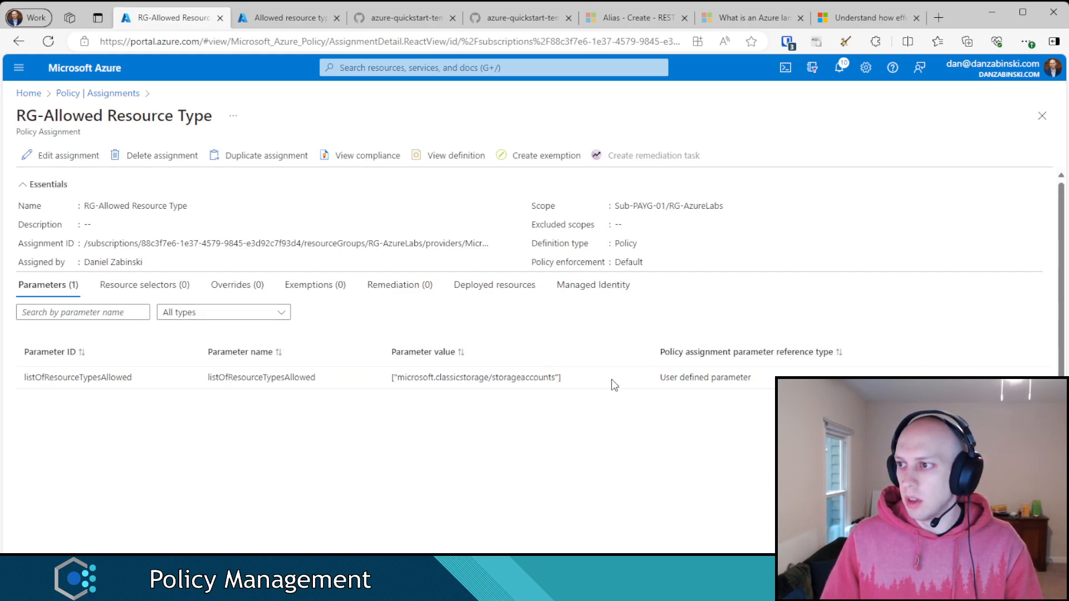
drag(463, 267, 561, 262)
click(645, 243)
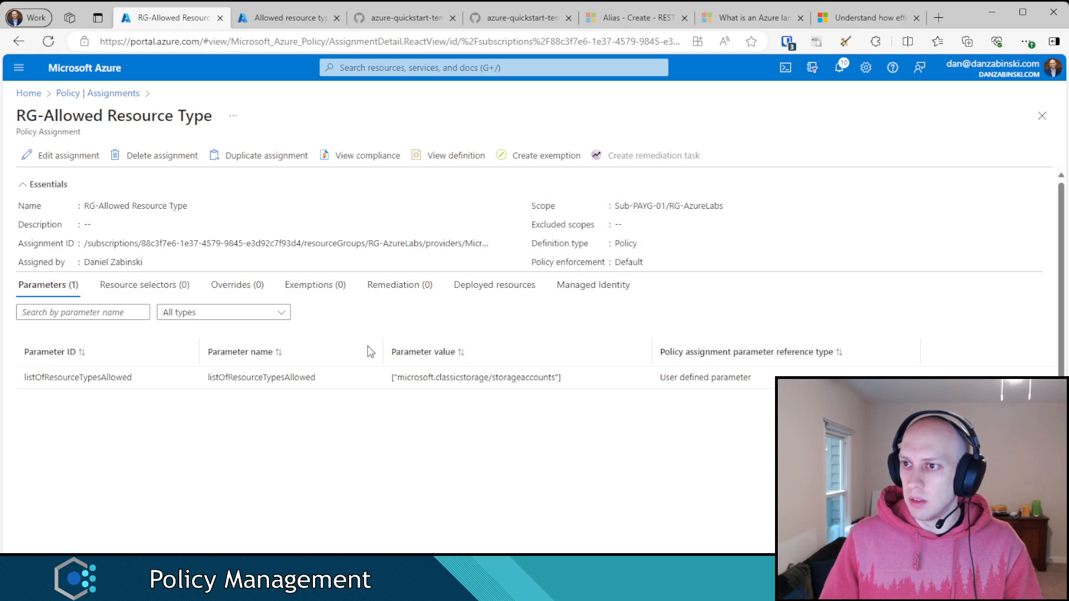
Step: Open the RG-AzureLabs resource group, find Key Vault among the Azure services in the Marketplace, and start creating one
click(475, 66)
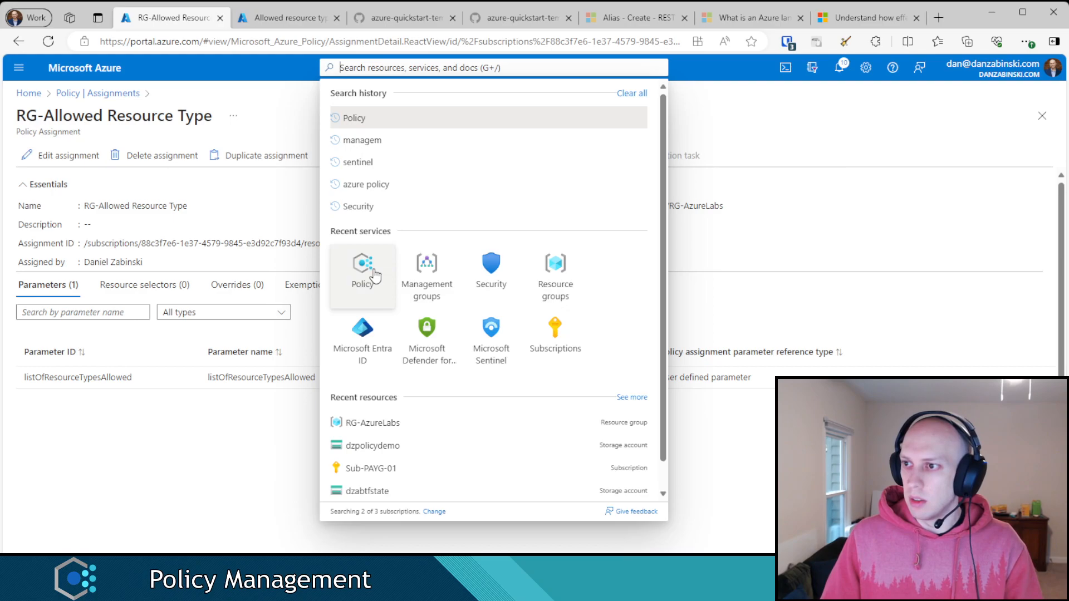
click(412, 422)
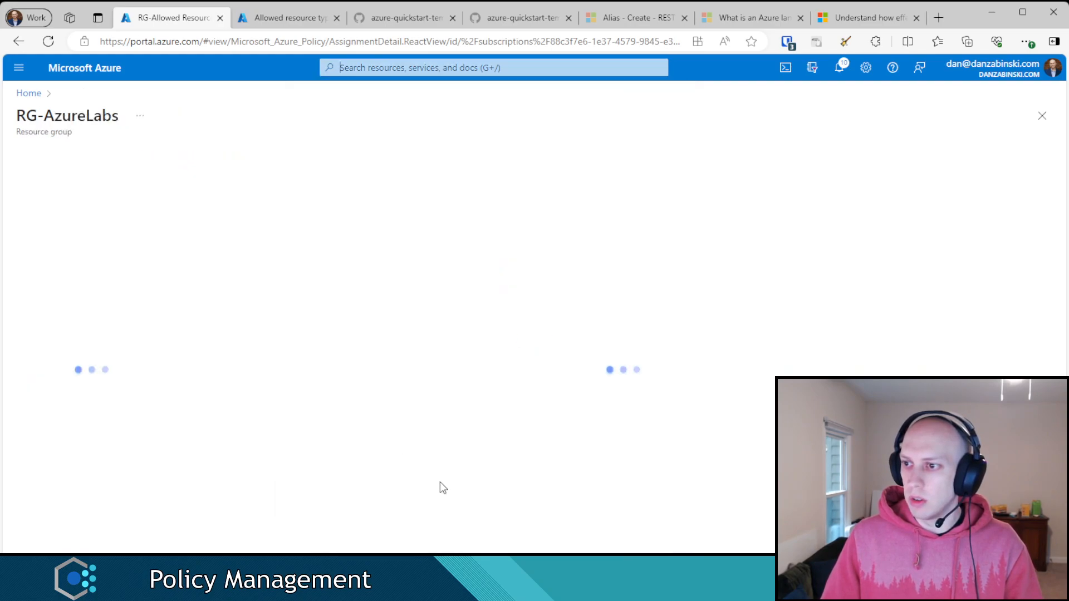
click(208, 153)
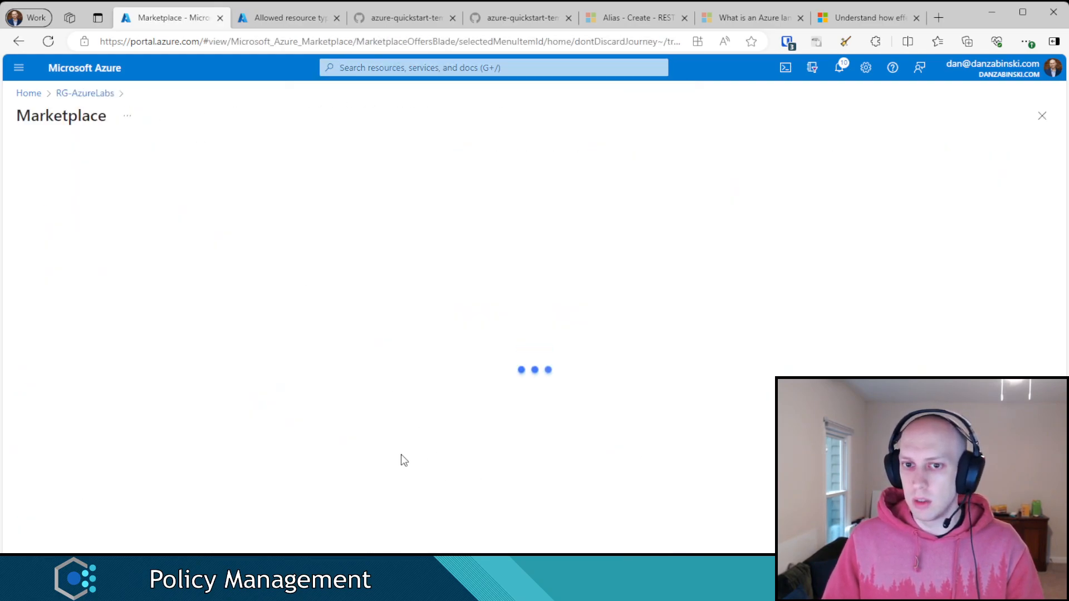
click(267, 165)
text(Key vault)
click(176, 197)
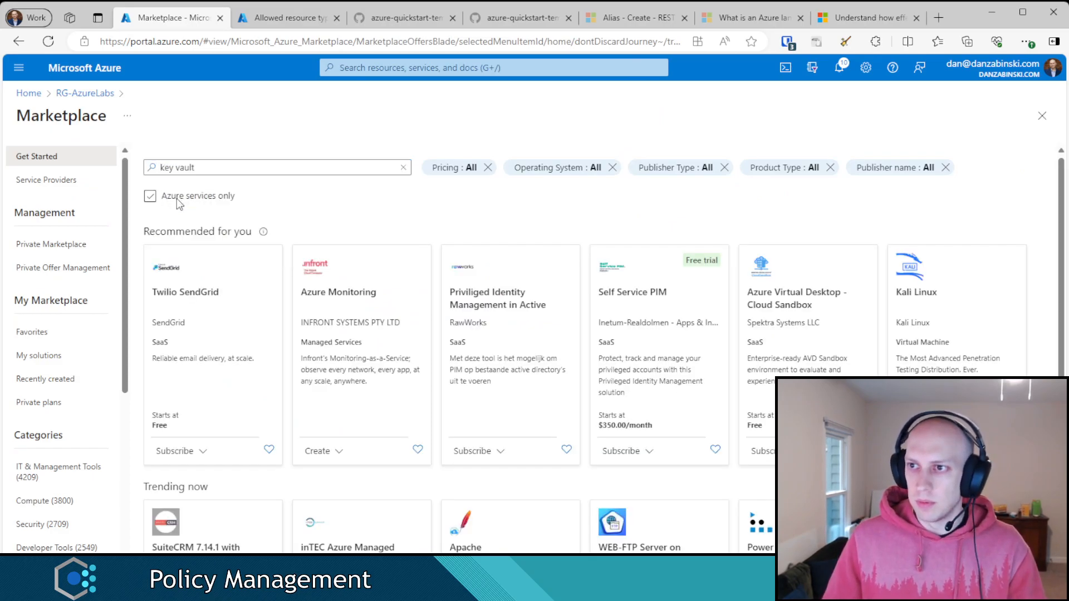
click(170, 368)
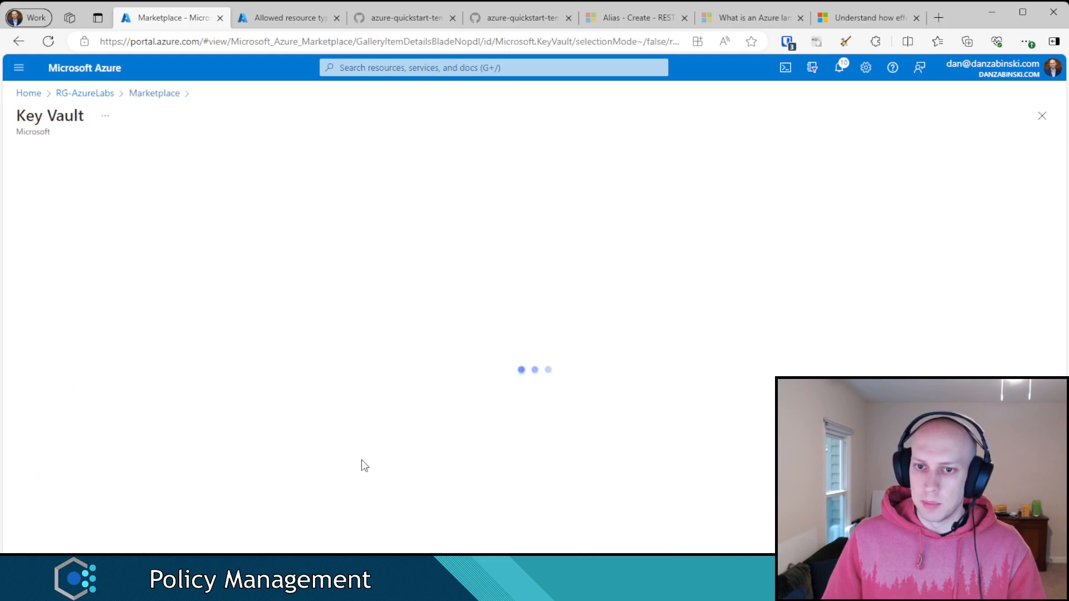
click(298, 252)
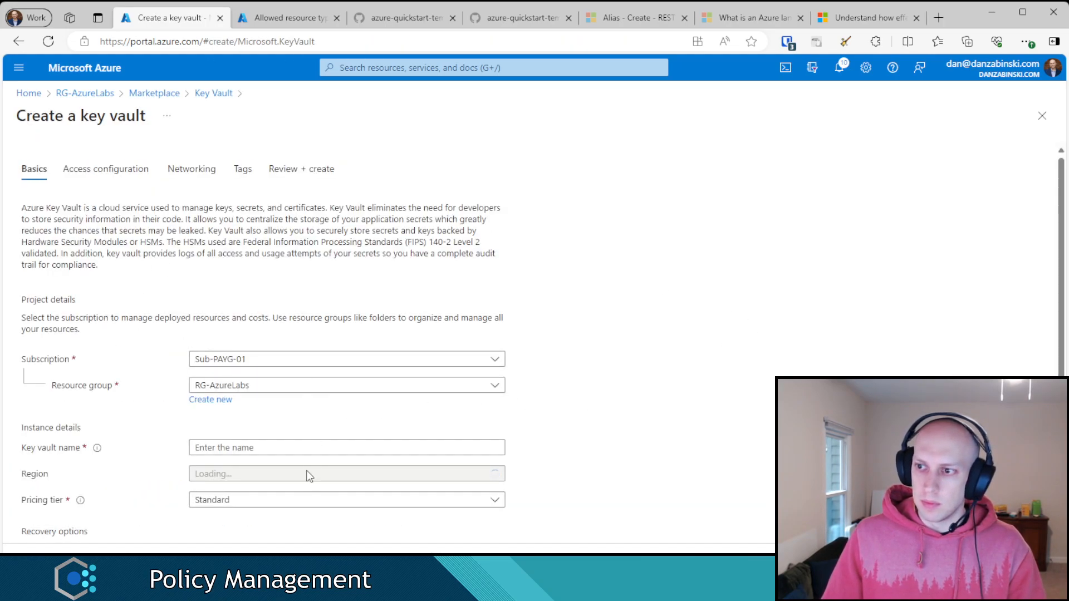
Step: Try to name the new key vault testest
click(267, 447)
text(testest)
scroll(583, 489, down, 1)
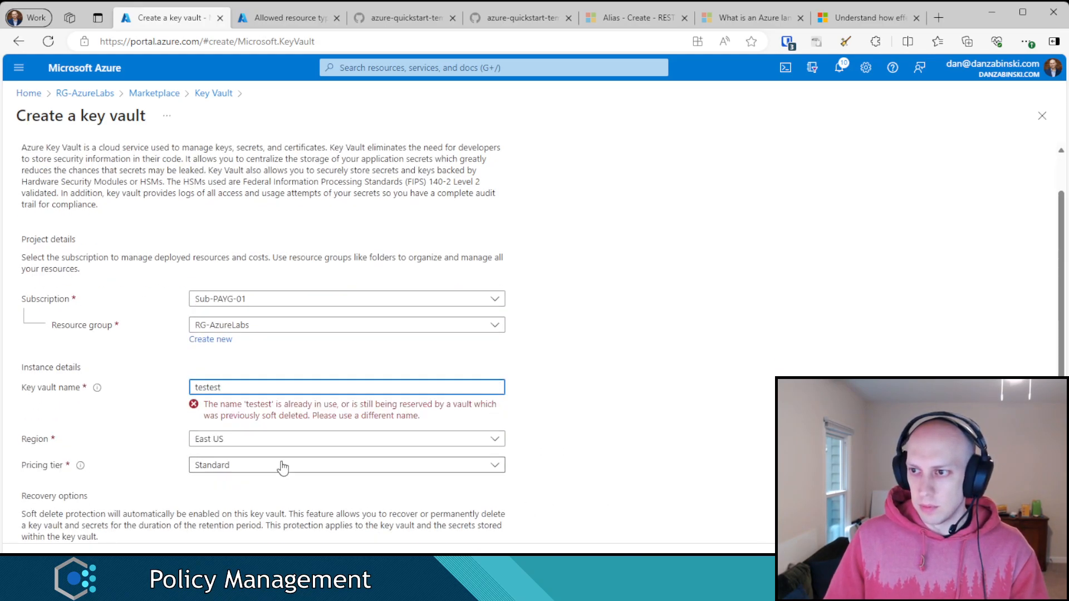
Step: Set the key vault name to kv-unqiuename and review the remaining basic settings
double_click(241, 387)
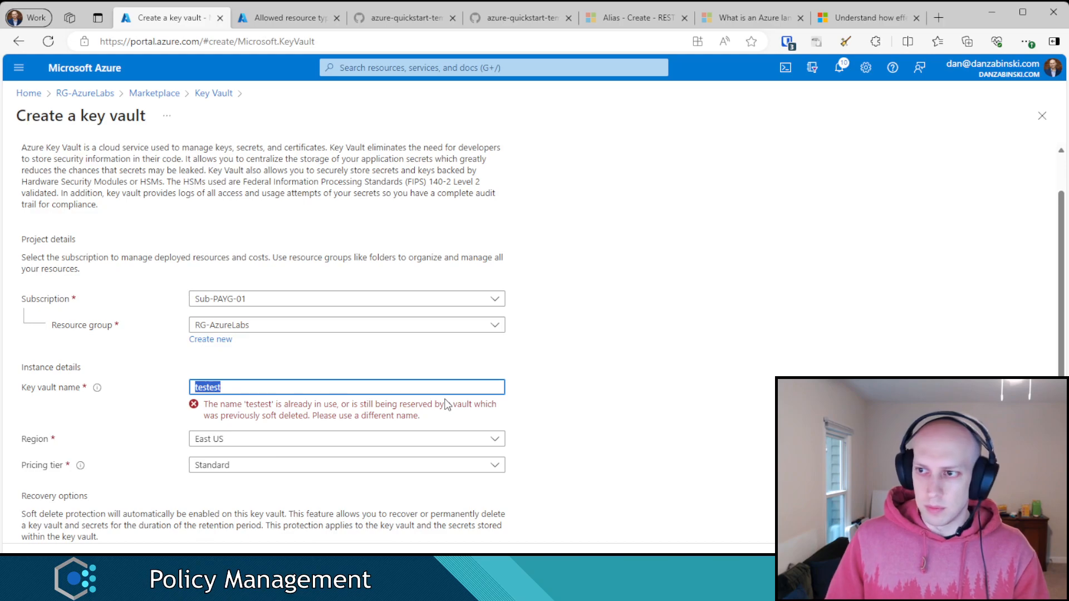
text(kv-unqiuename)
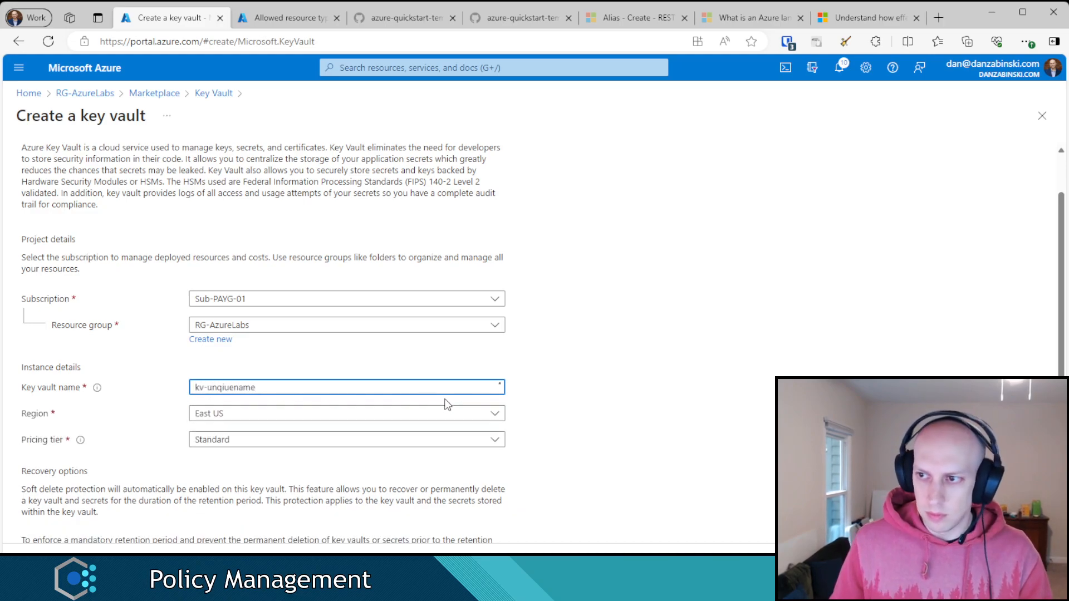
scroll(451, 491, down, 3)
scroll(241, 485, up, 4)
scroll(241, 485, down, 4)
scroll(144, 526, up, 4)
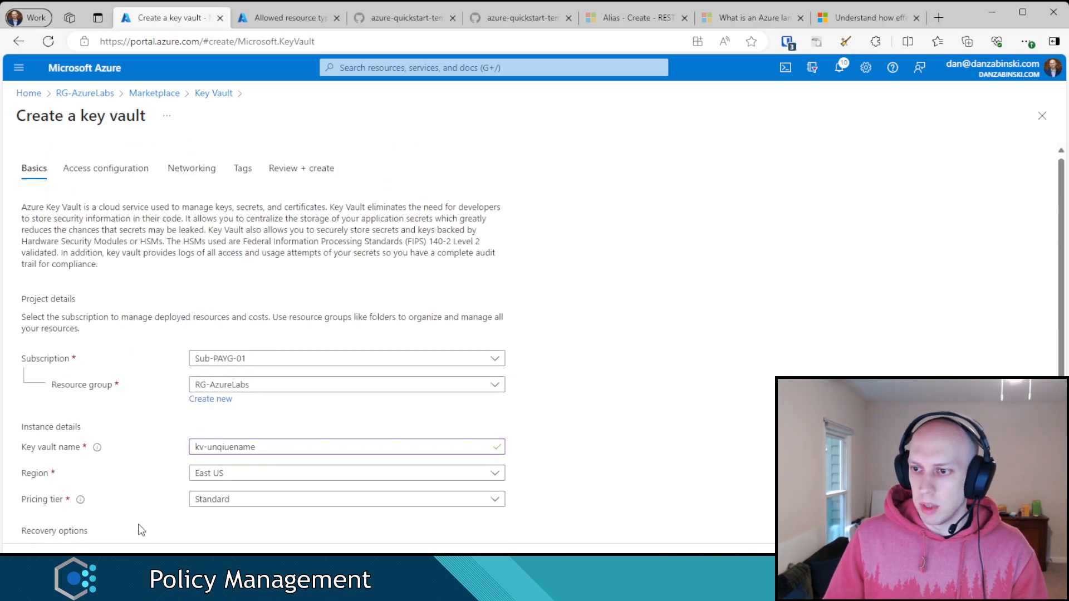
Step: Keep the default access, networking and tag settings, validate the key vault configuration, and open the validation details
click(116, 564)
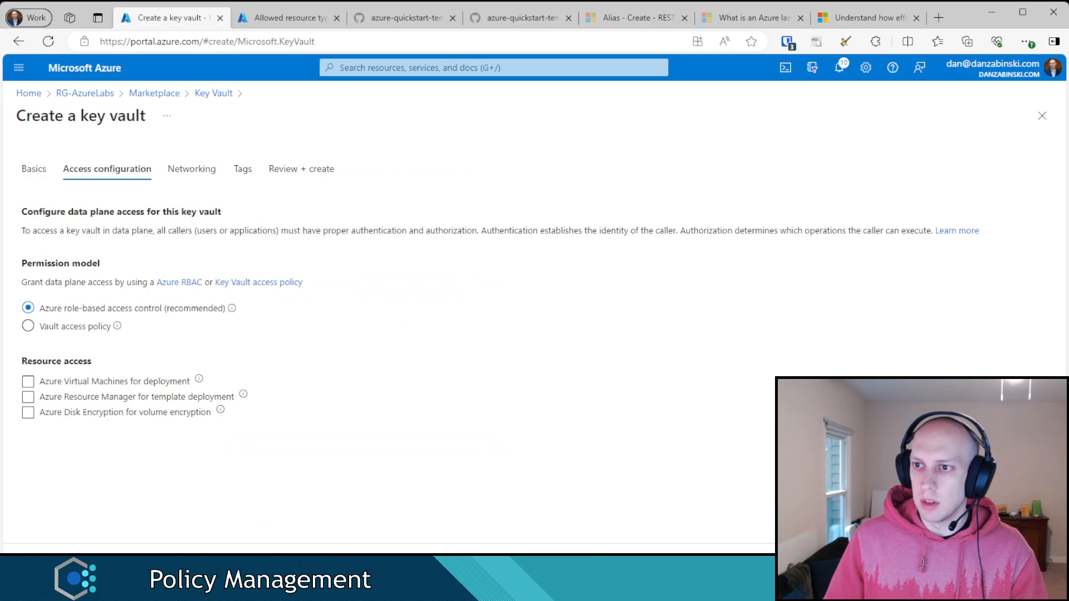
click(116, 563)
click(115, 563)
click(116, 564)
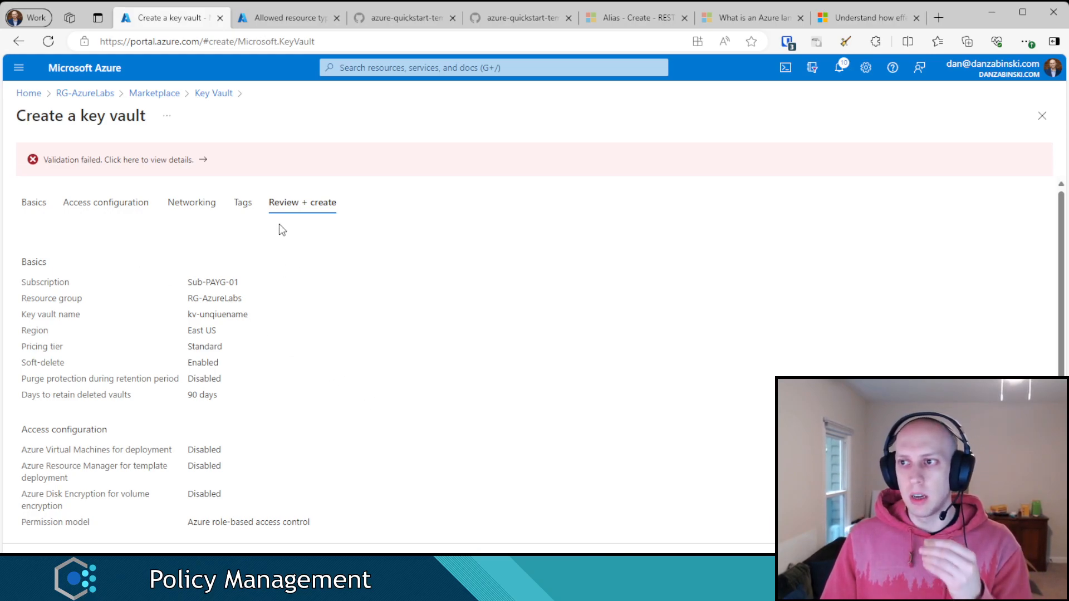
click(146, 165)
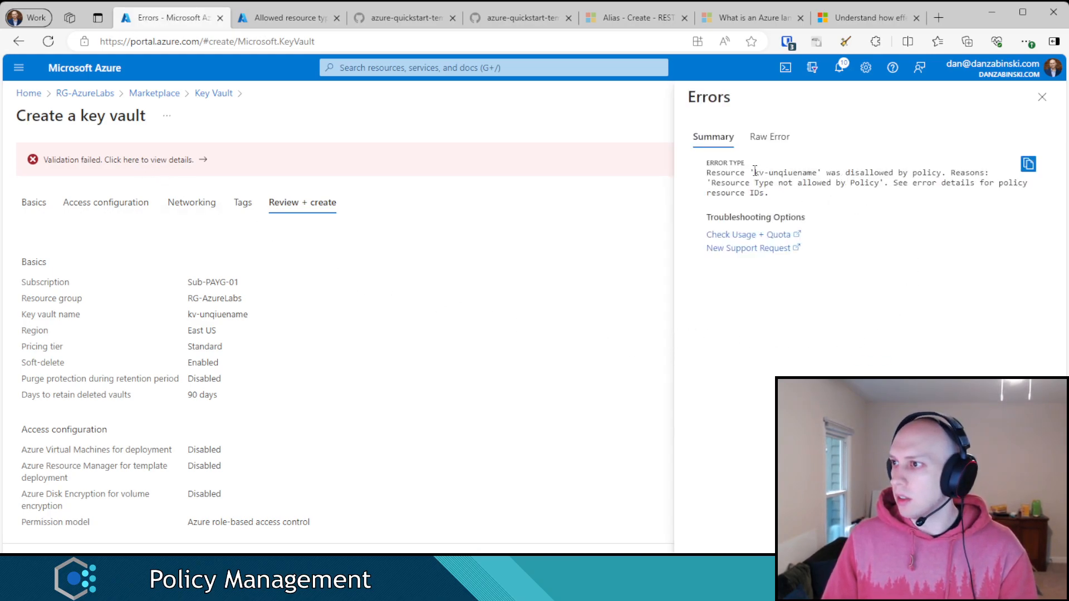
Step: Read the policy violation and its stated reason in the key vault's validation errors, and close the error details
drag(706, 173, 950, 177)
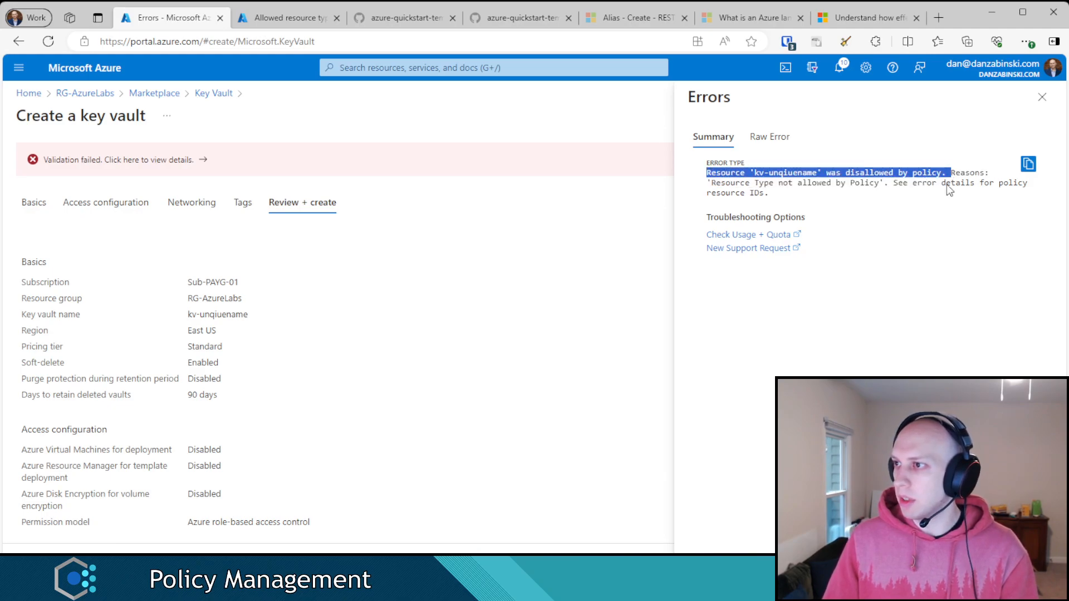
click(953, 184)
drag(709, 184, 885, 184)
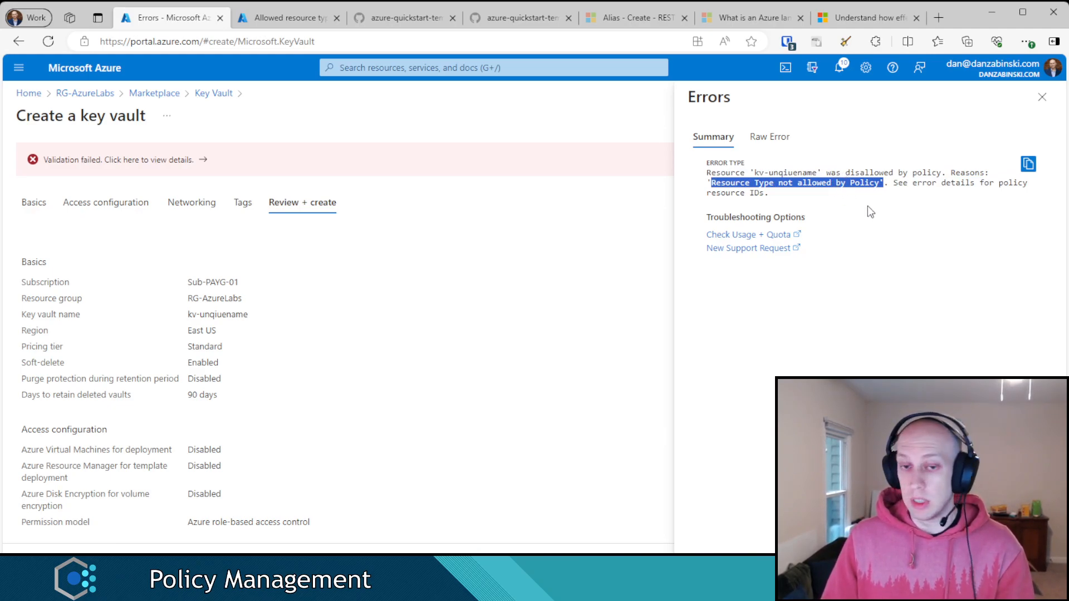
click(858, 202)
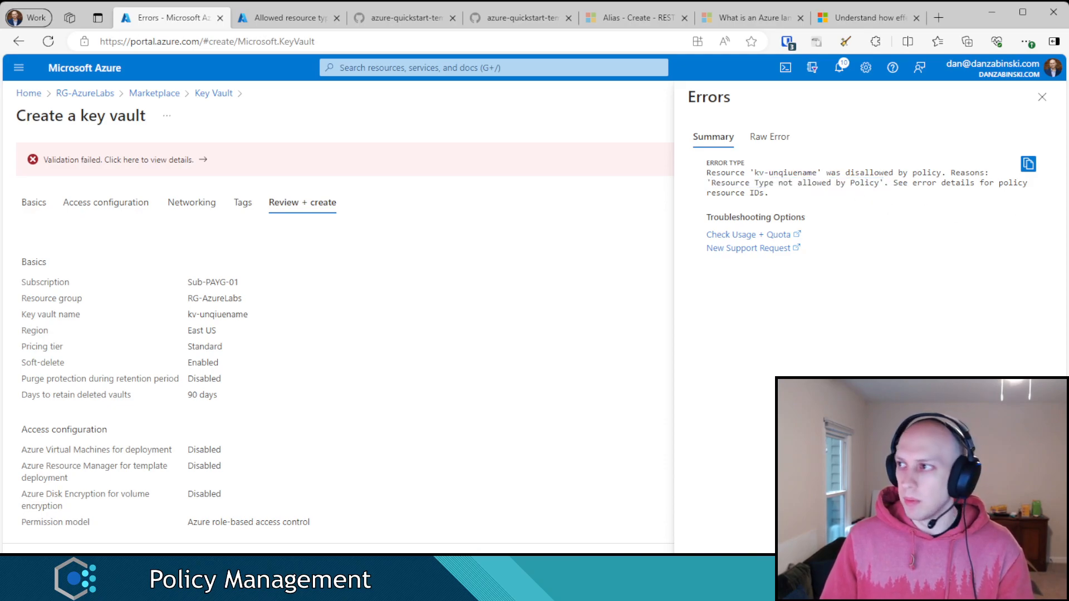
click(1042, 96)
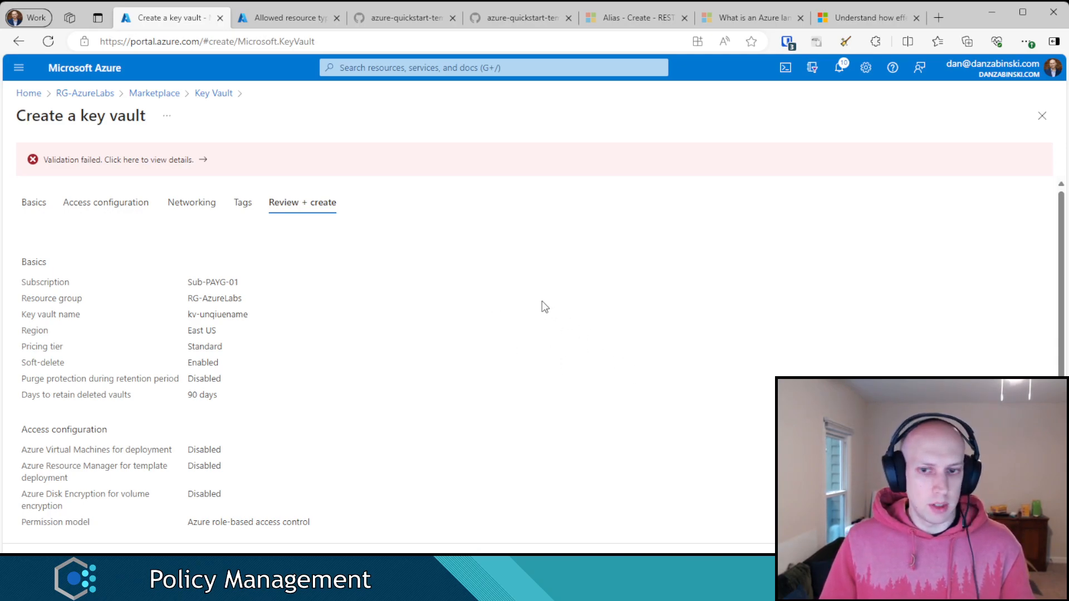
Step: Leave the key vault creation for the Policy service and discard the unsaved edits
click(425, 65)
click(372, 270)
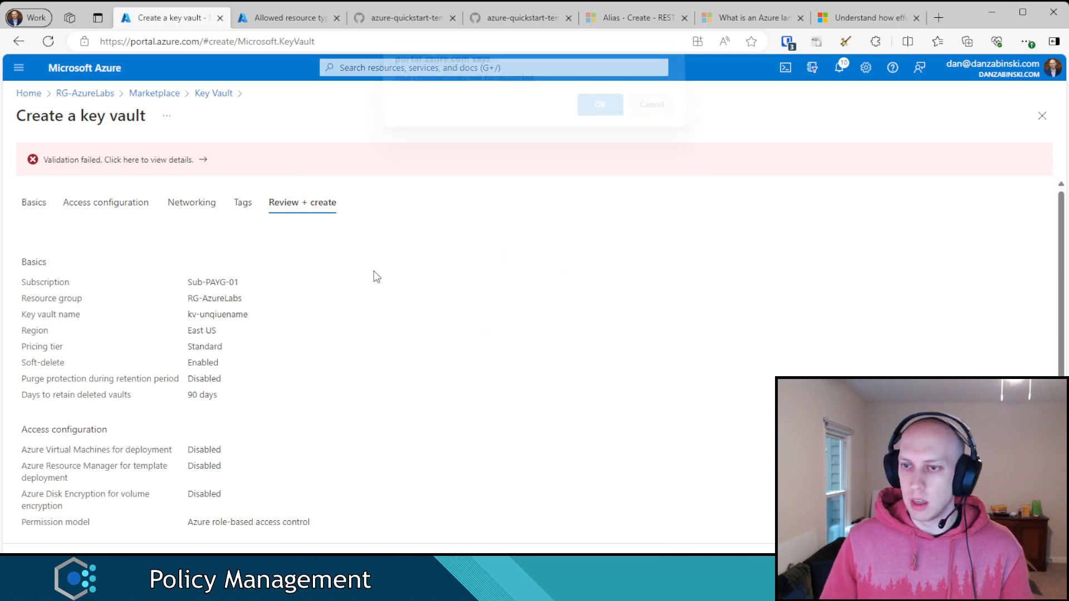
click(597, 115)
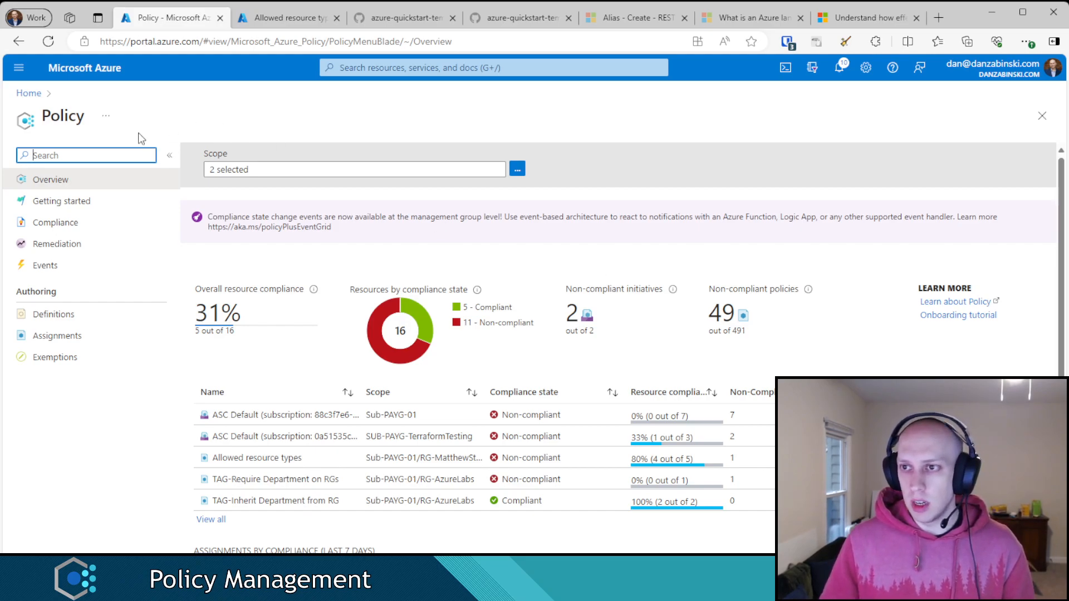
Step: Look over the policy assignments and the compliance overview, widening the Name column and sorting the policies by name
click(66, 338)
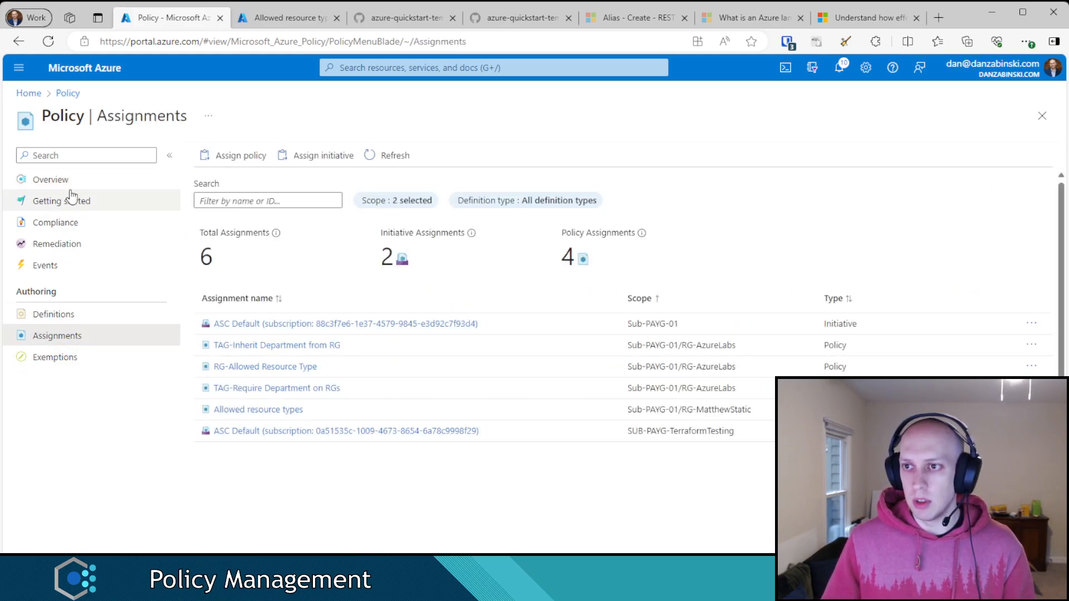
click(73, 227)
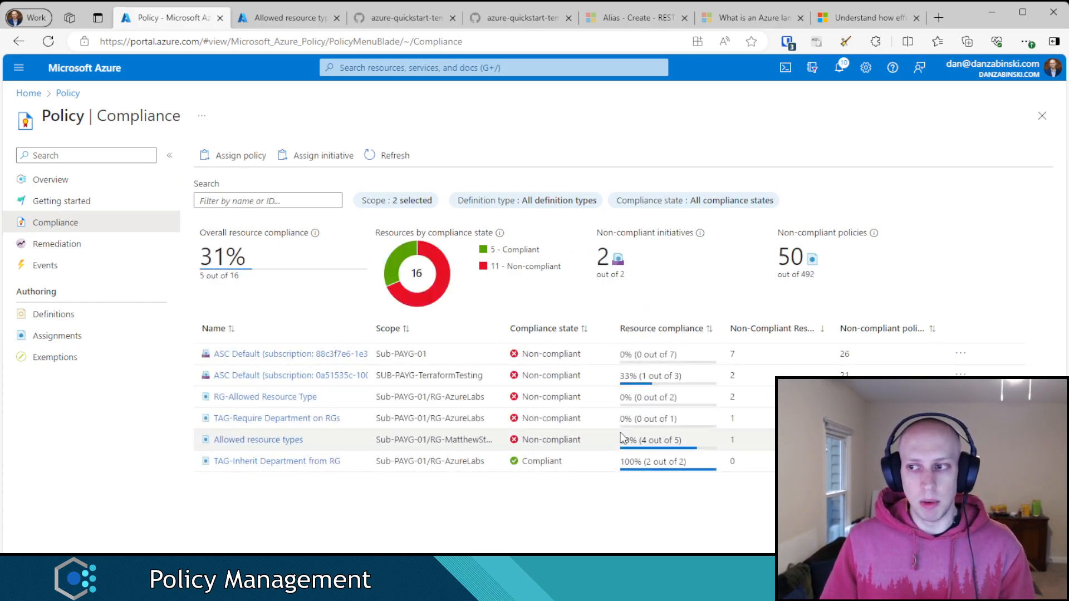
drag(368, 328, 438, 325)
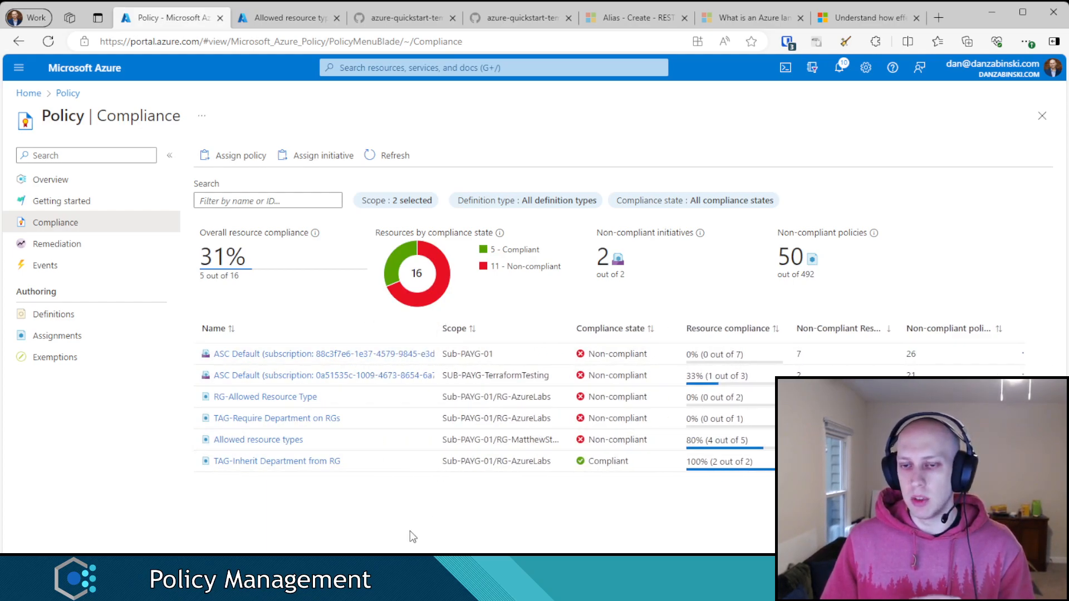
click(232, 328)
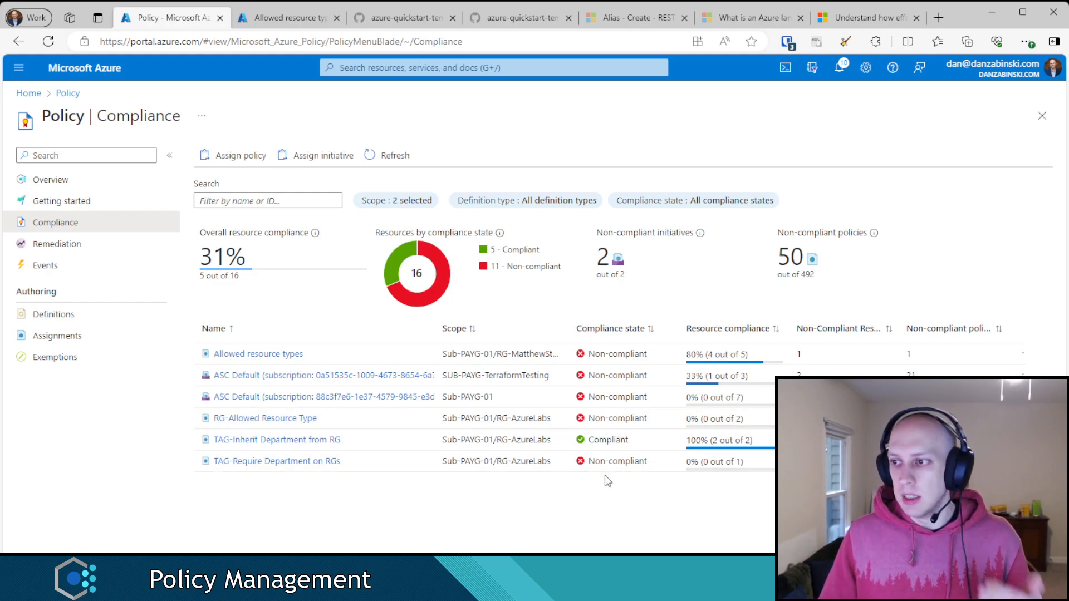
Step: Open the compliance details of TAG-Require Department on RGs, start an exemption, and review its name and available categories
click(284, 462)
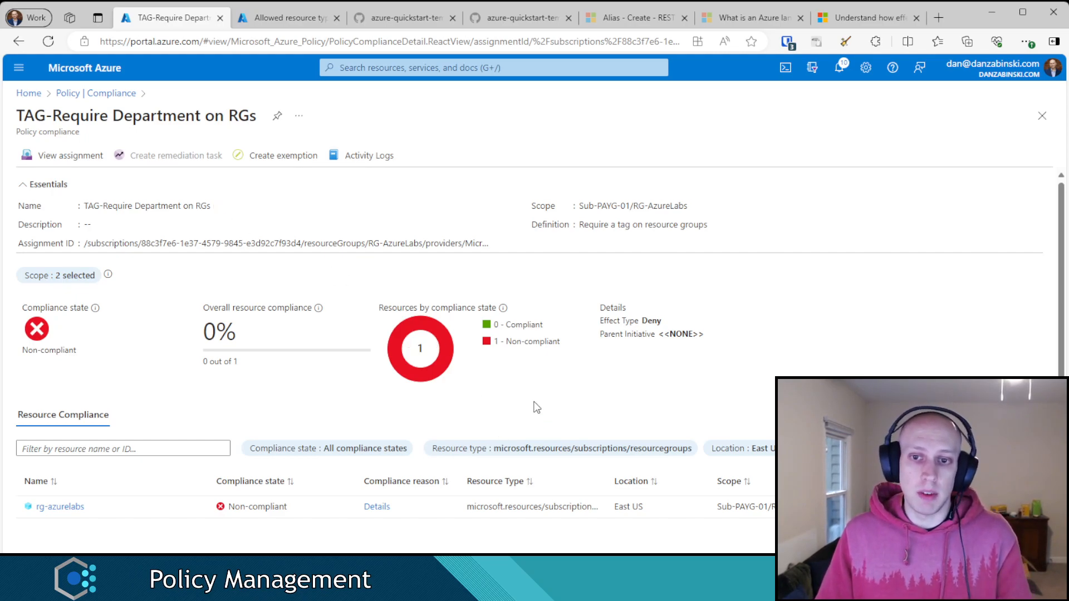
click(262, 157)
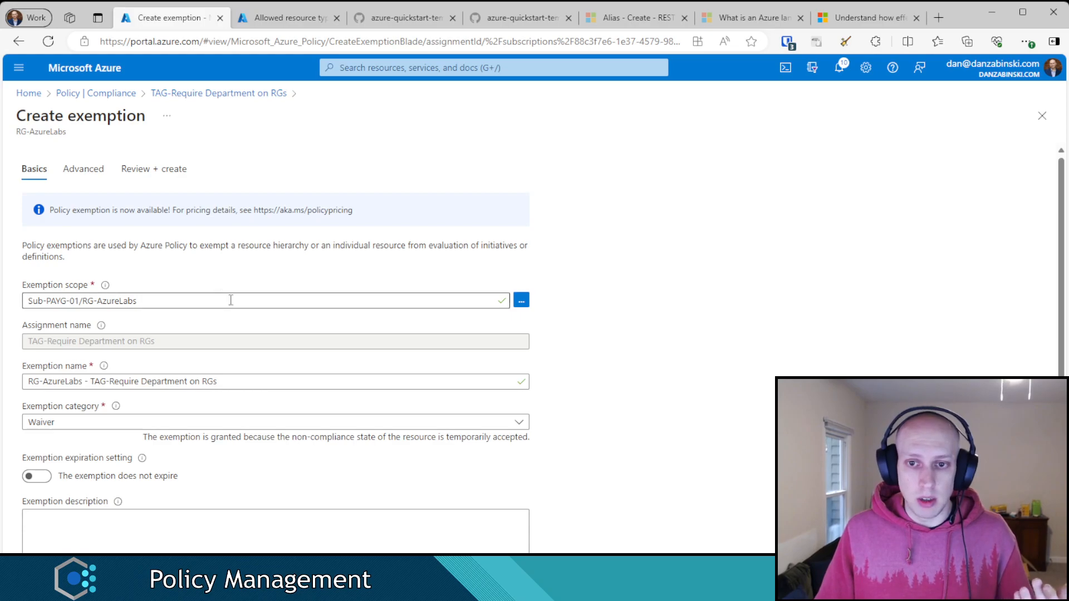
scroll(227, 318, down, 2)
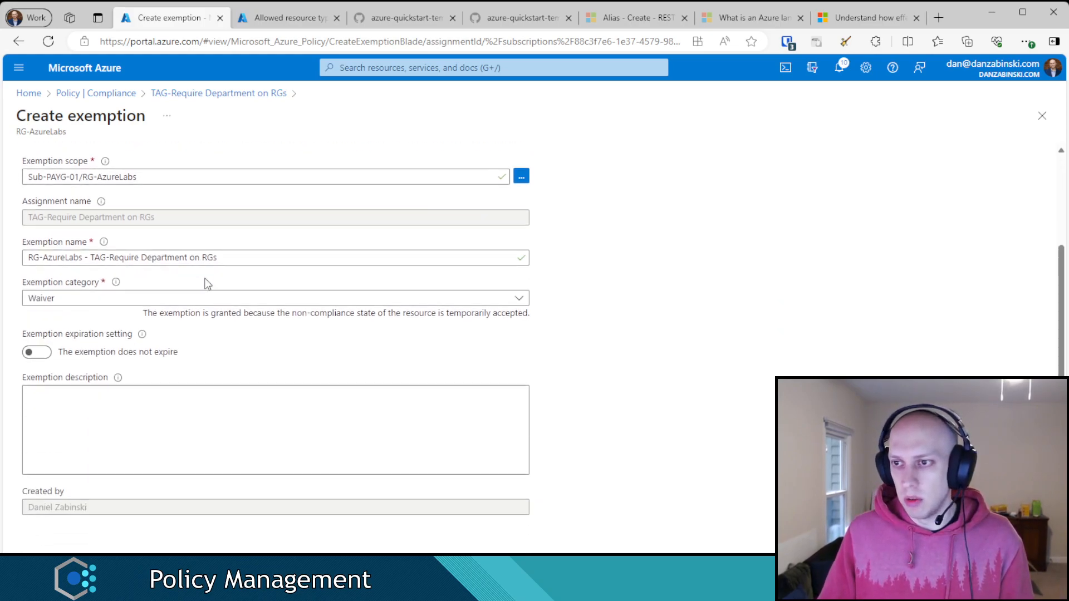
click(269, 258)
drag(268, 258, 24, 265)
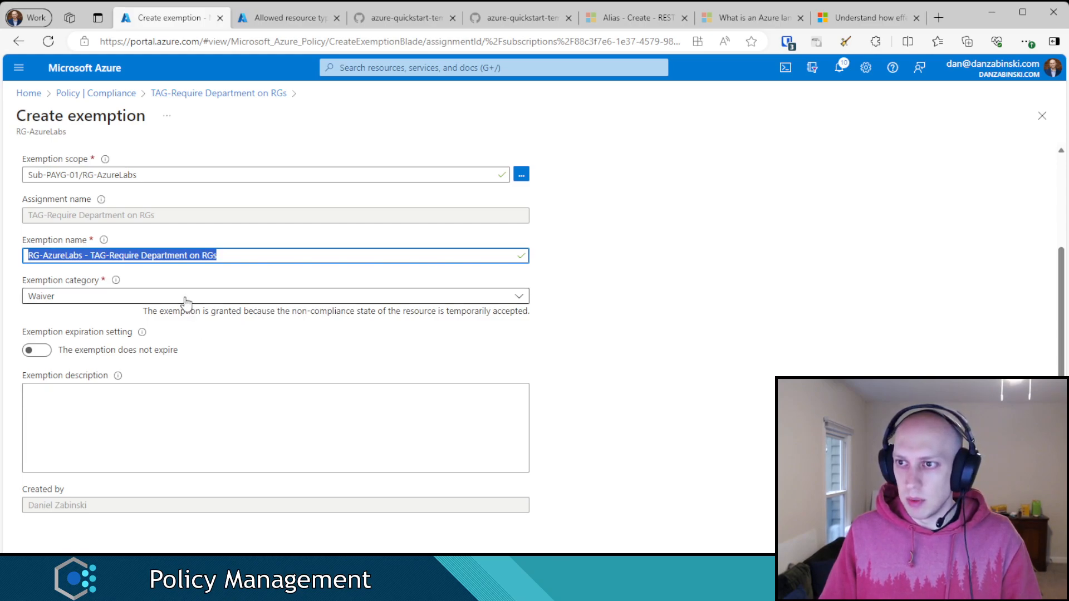
click(296, 296)
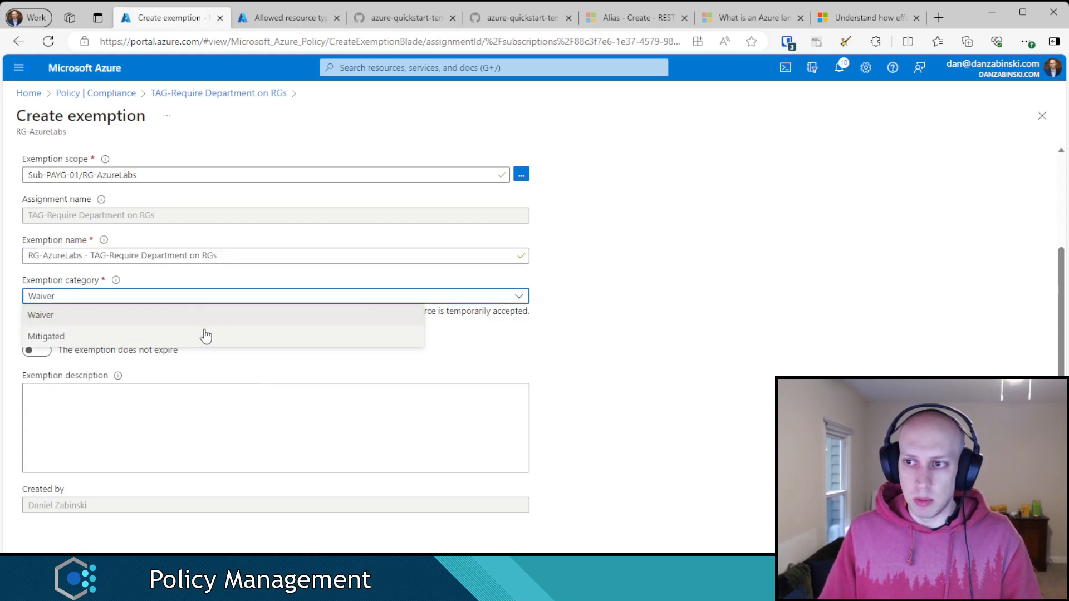
click(582, 346)
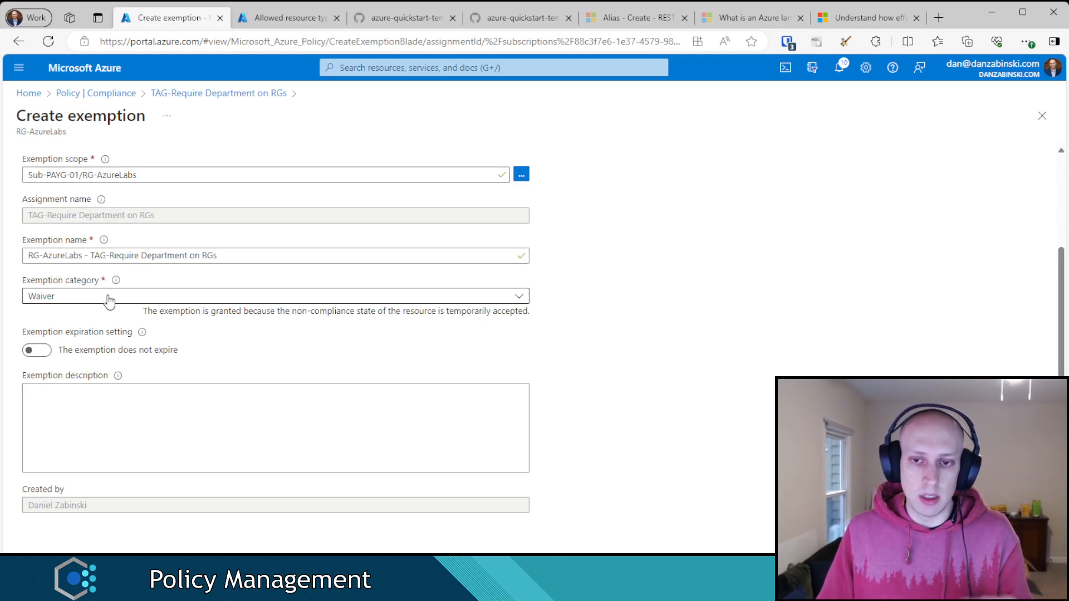
Step: Enable an expiration date for the exemption and set it to 03/31/2024 at 12:00 AM
click(41, 356)
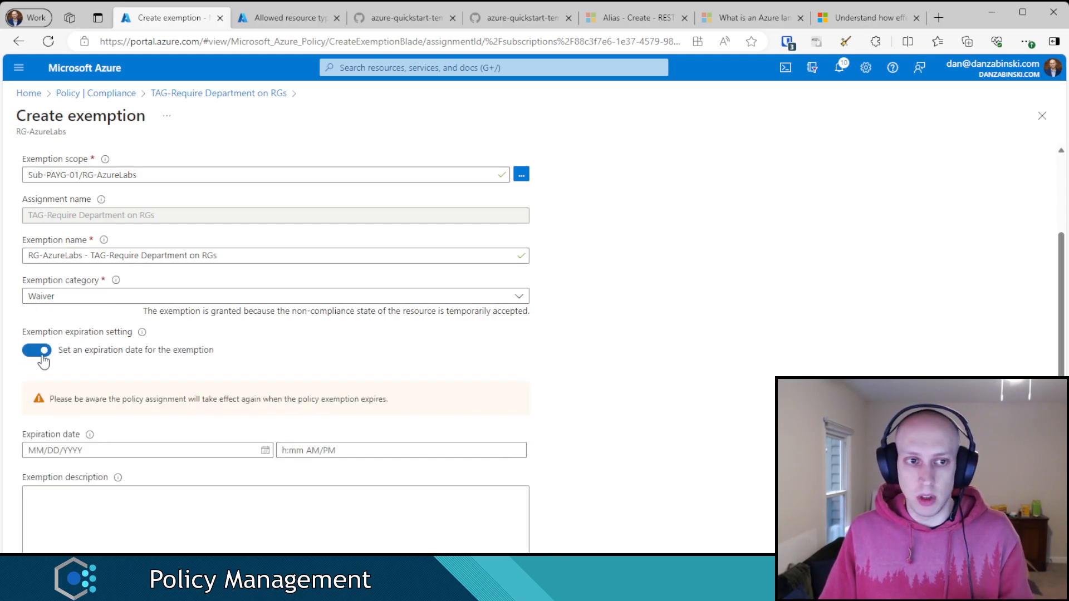
click(71, 450)
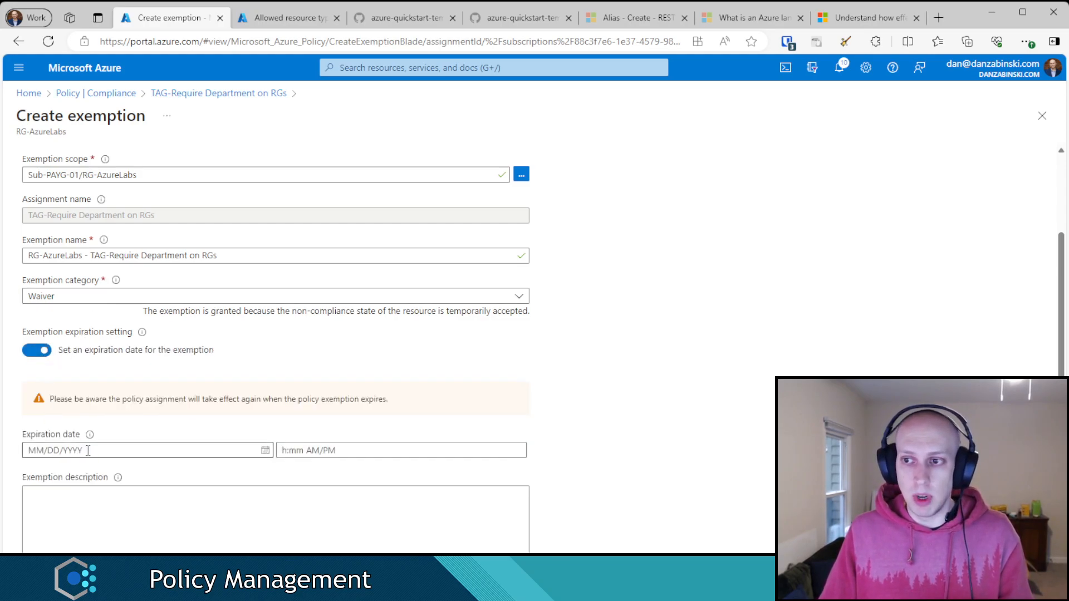
click(265, 450)
click(152, 293)
click(39, 428)
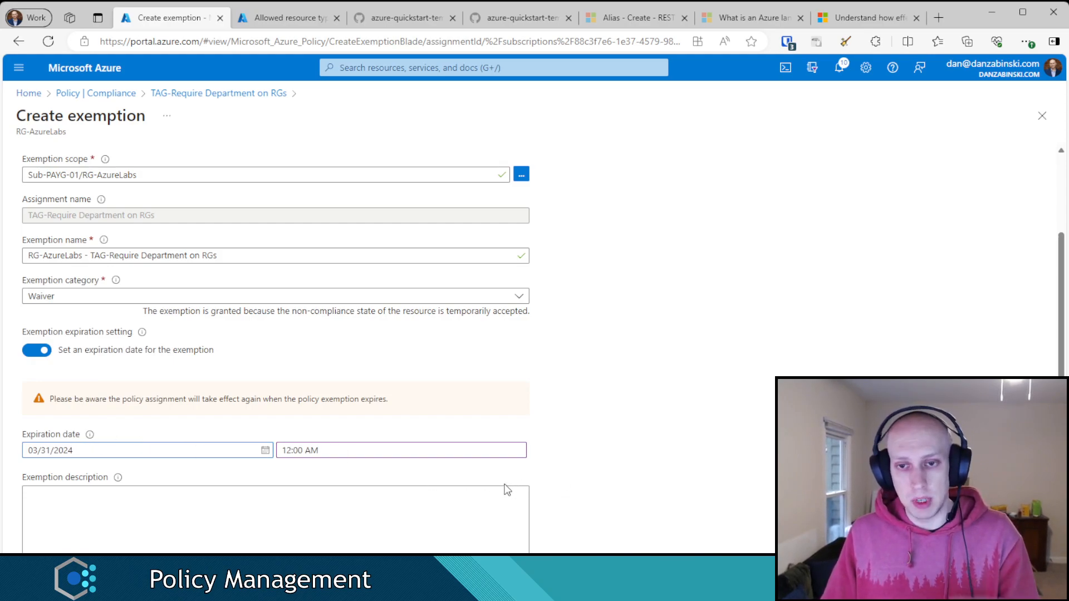
Step: Turn off the exemption's expiration date and set its category to Mitigated
click(46, 350)
click(162, 301)
click(119, 331)
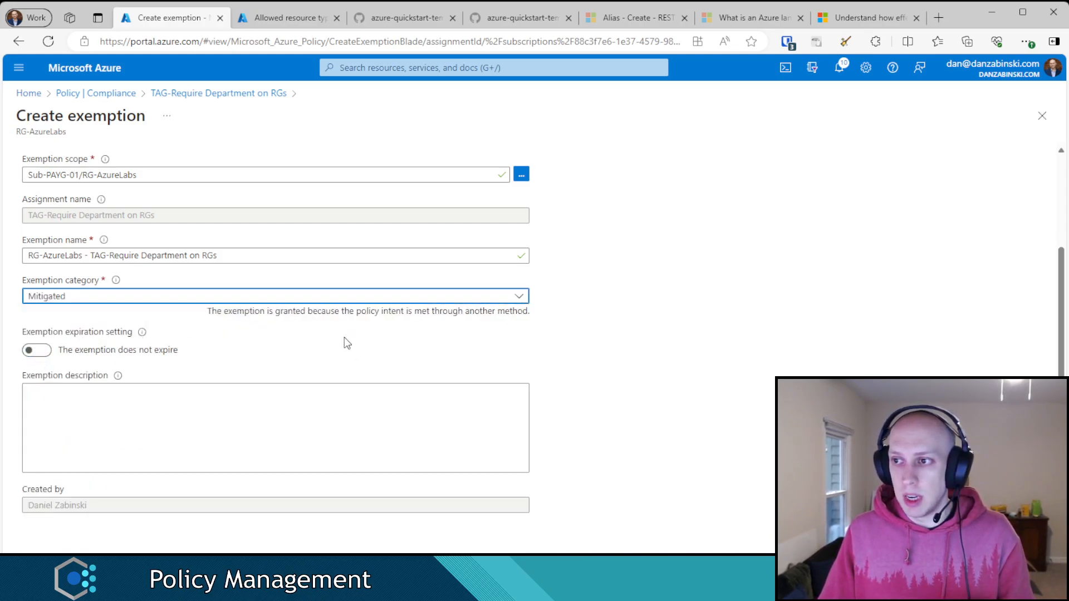
click(526, 315)
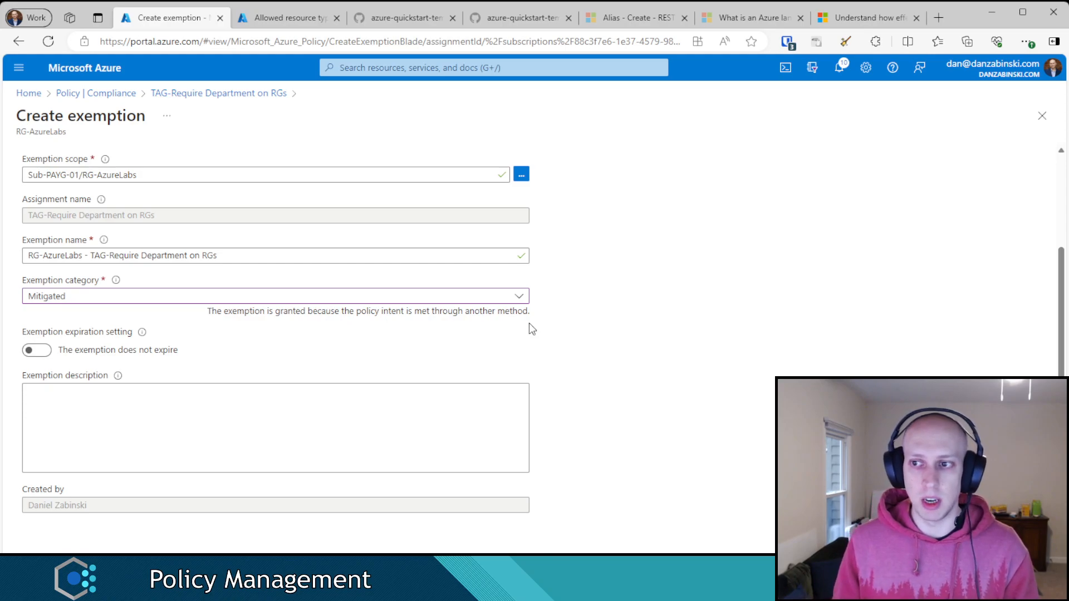
Step: Enter the exemption description "This resource has a firewall instead of blocking public access"
click(165, 416)
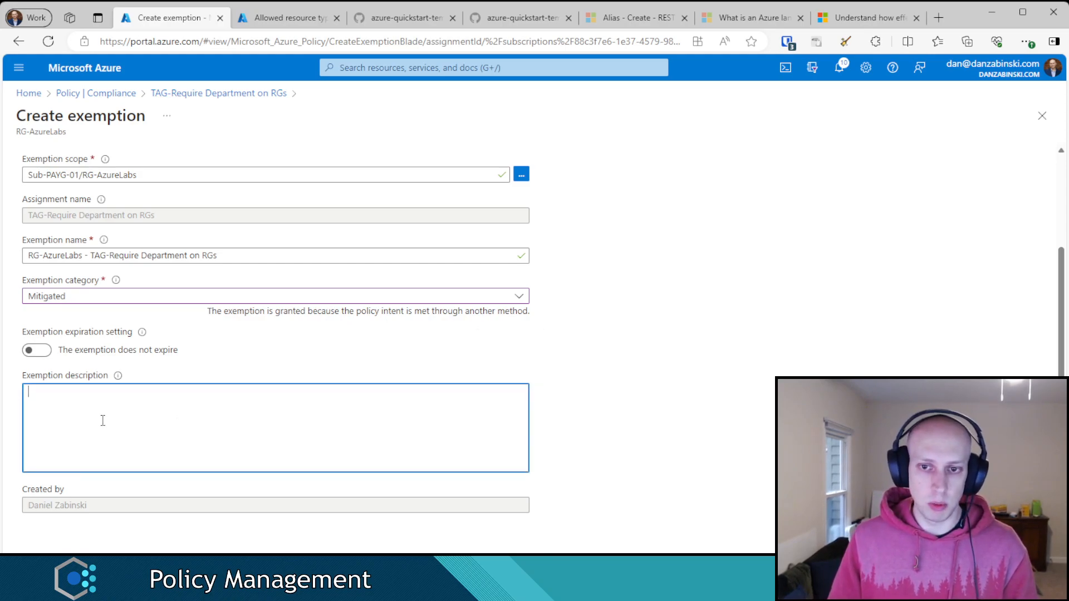
text(This resour)
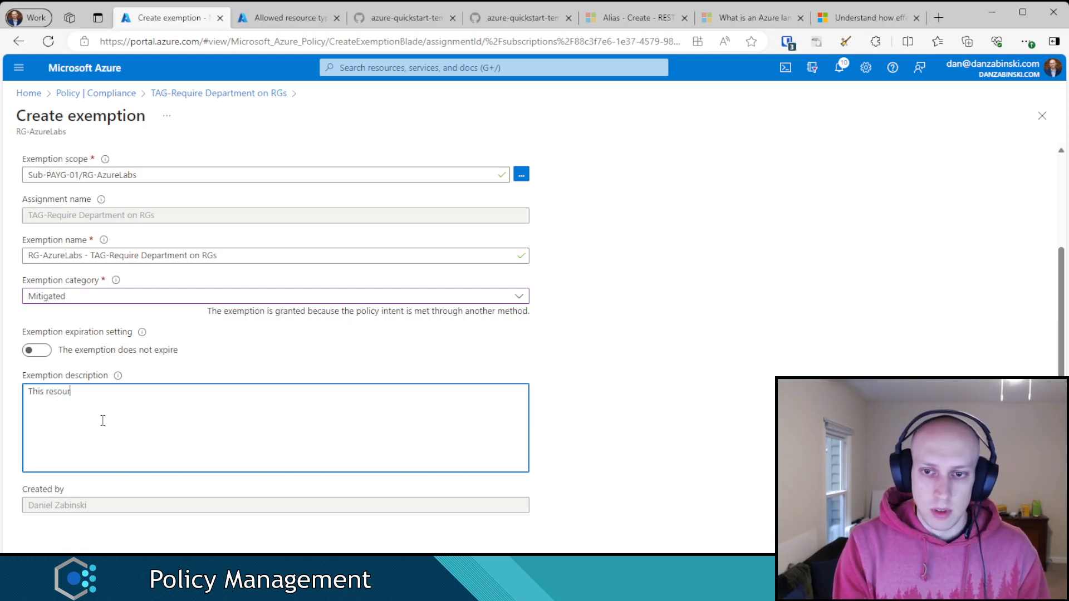
text(ce has a fire)
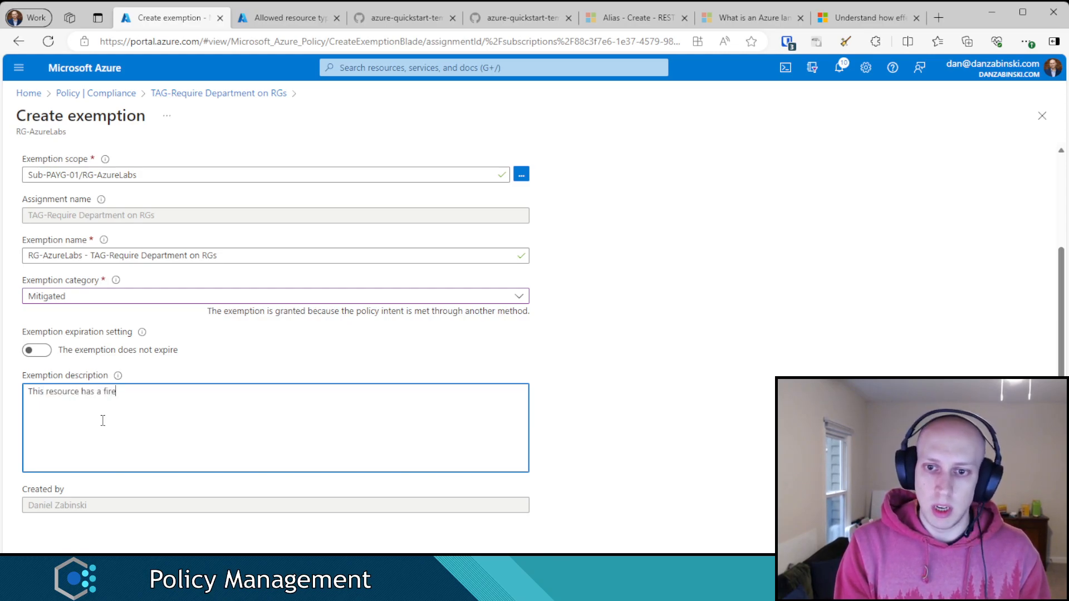
text(wall instead of blocking public access)
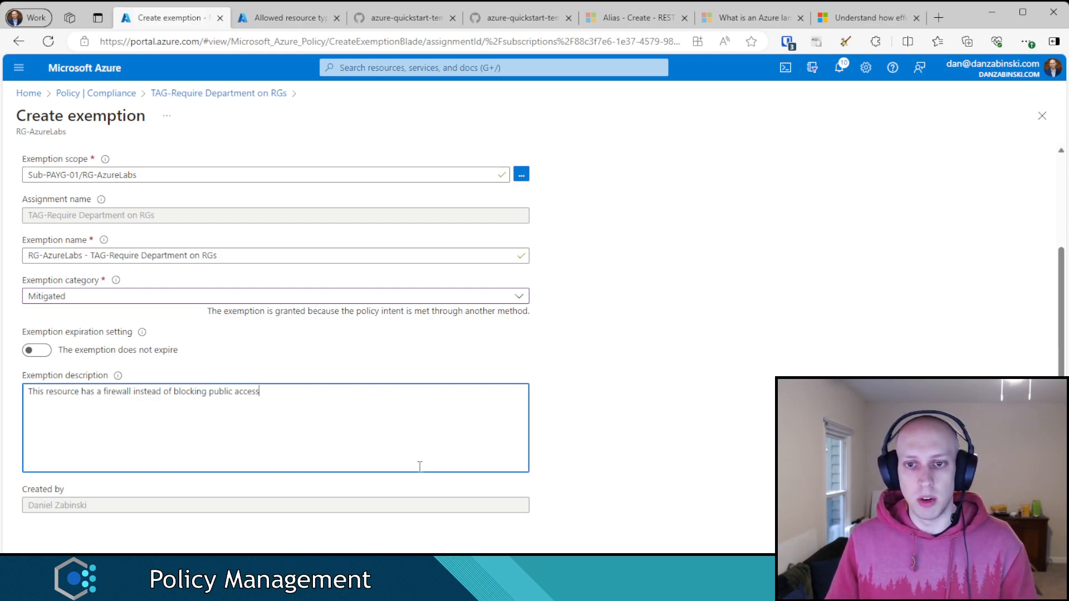
Step: Examine the exemption's resource selector options without adding one, and discard the unsaved exemption to return to the policy's compliance details
scroll(156, 267, up, 3)
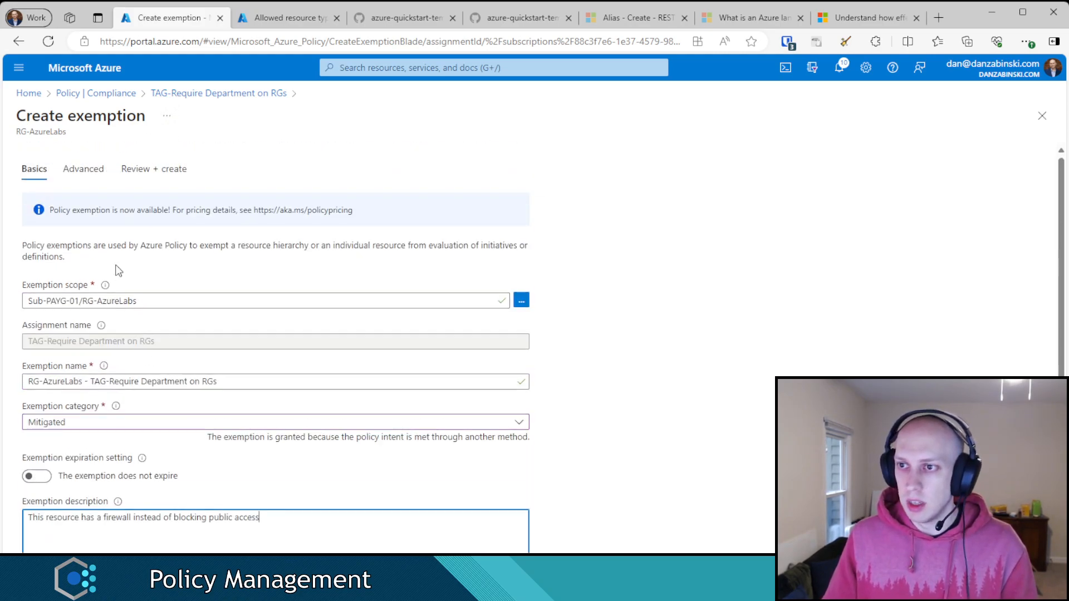
click(83, 169)
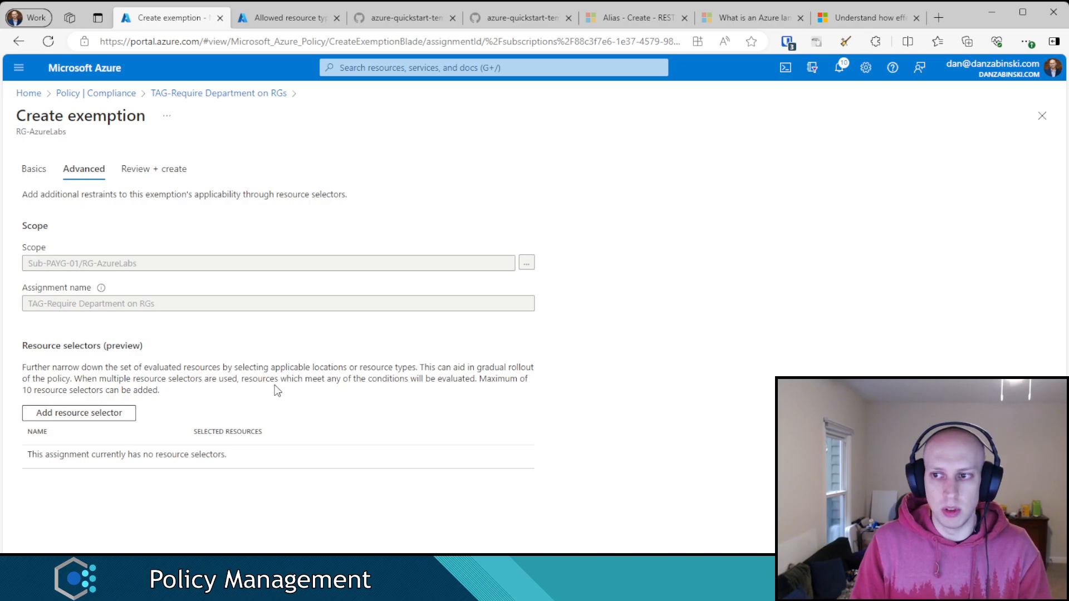
click(87, 415)
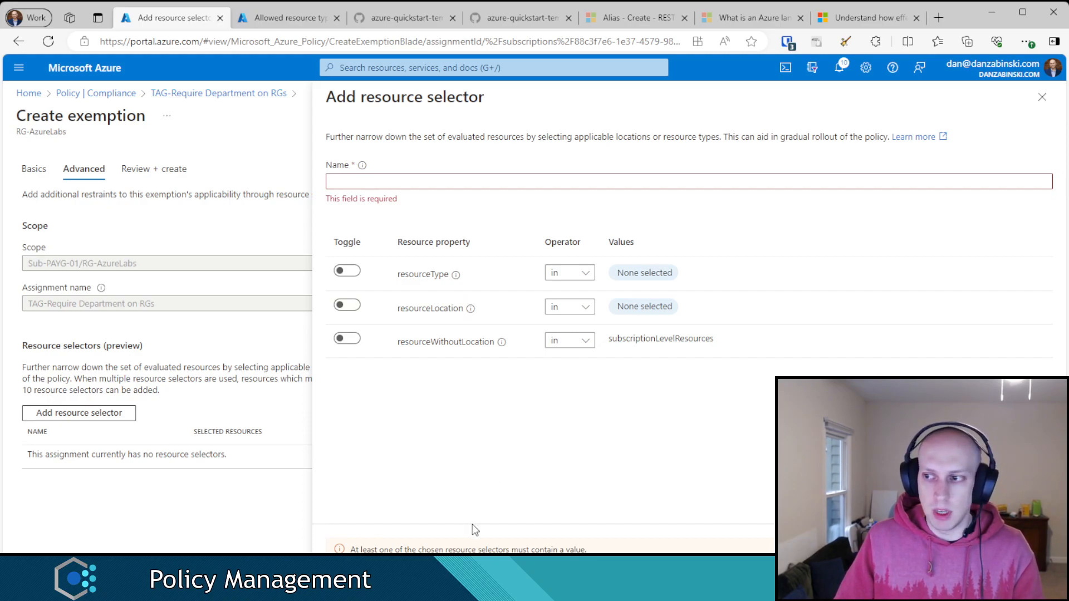
click(415, 576)
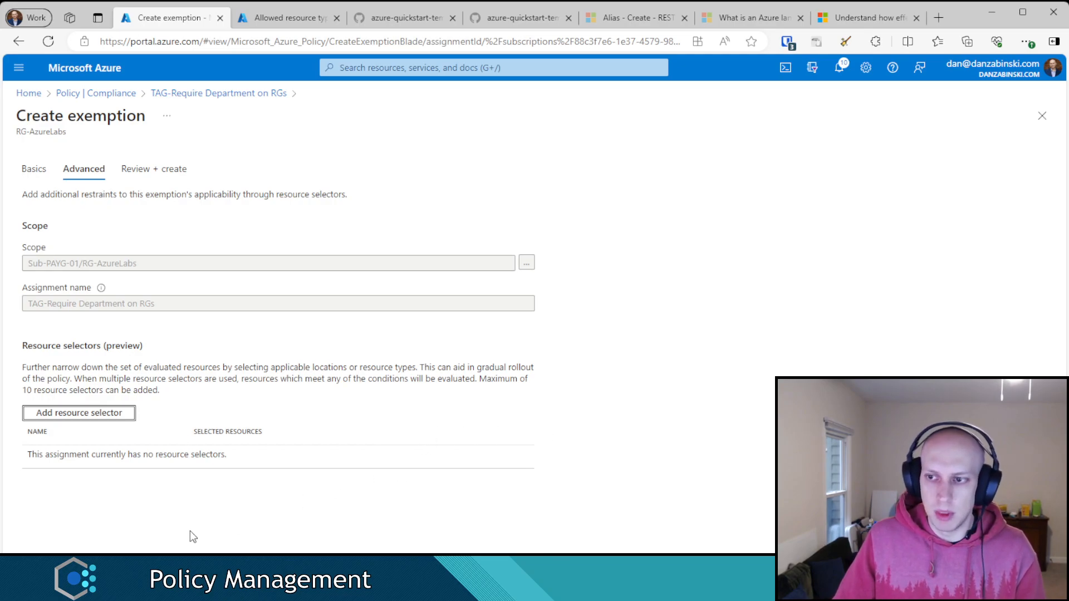
click(32, 172)
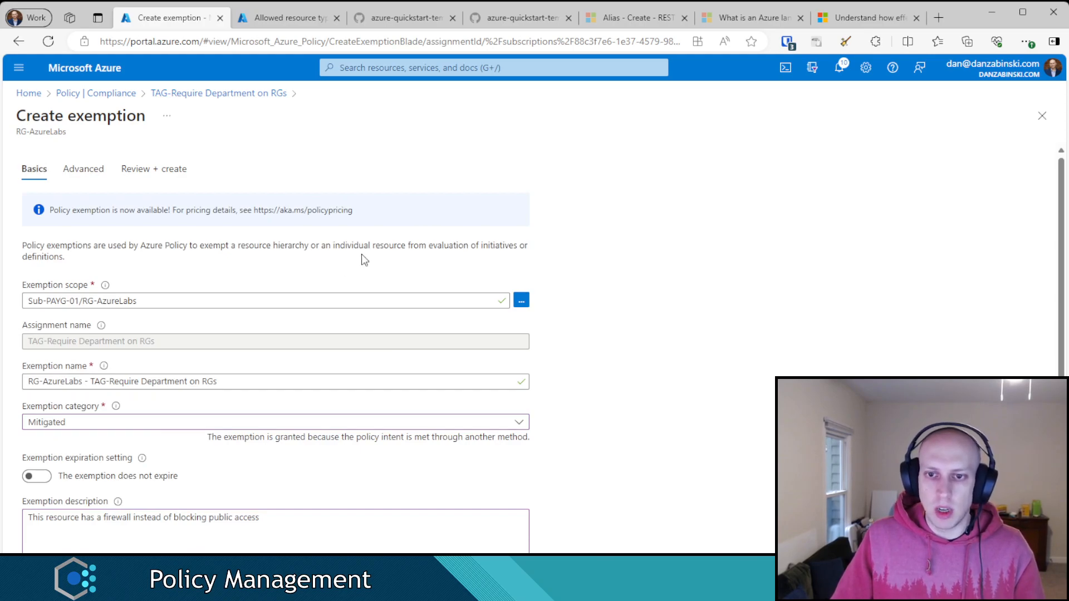
click(238, 95)
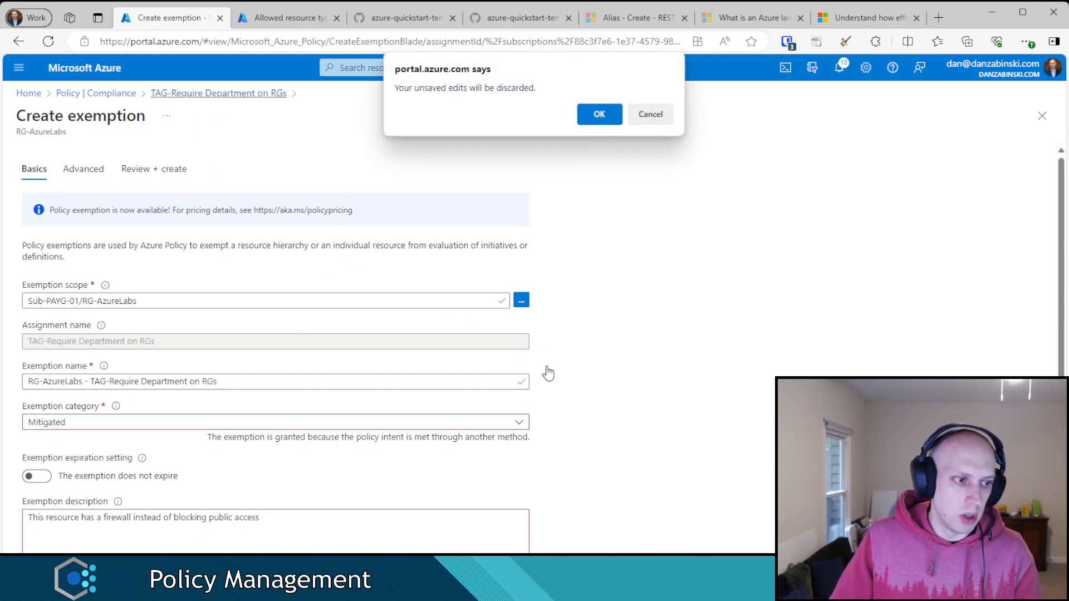
click(591, 117)
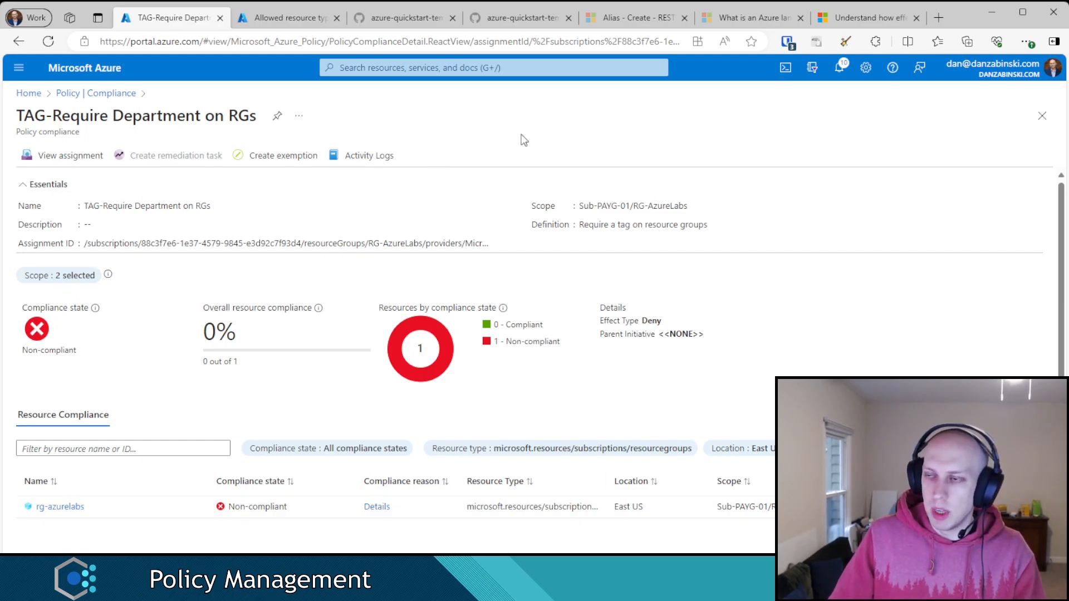
Step: Add the tag Department with the value HR to the RG-AzureLabs resource group and save it
click(530, 69)
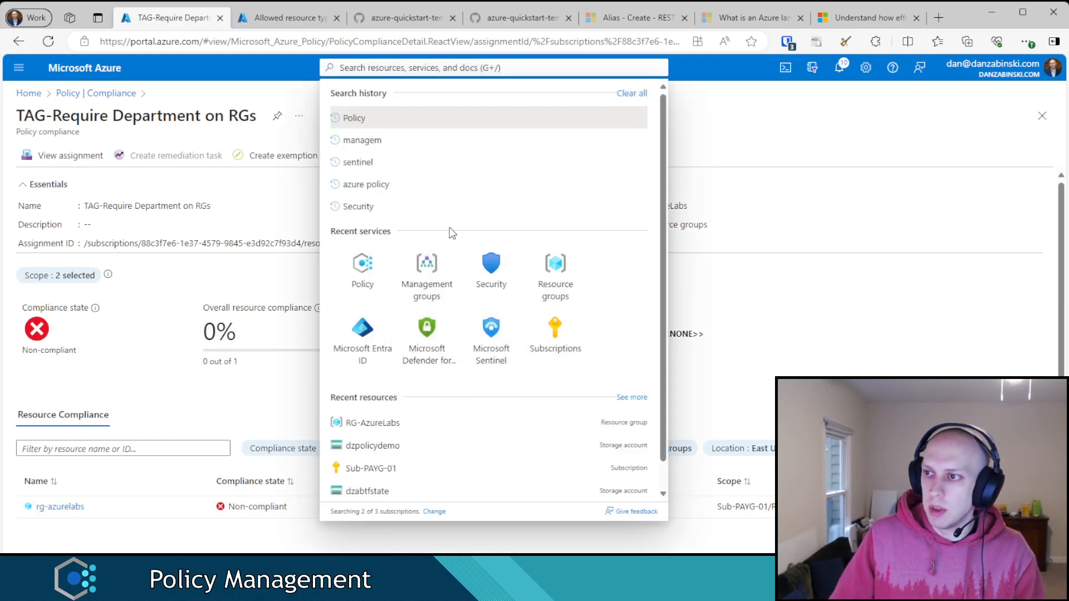
click(387, 423)
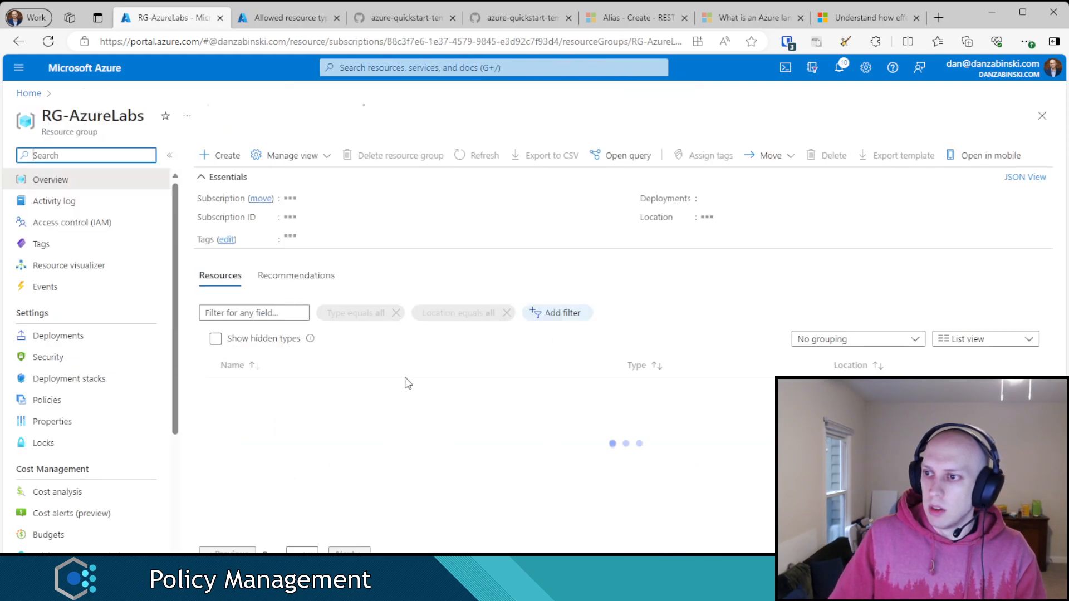
click(301, 239)
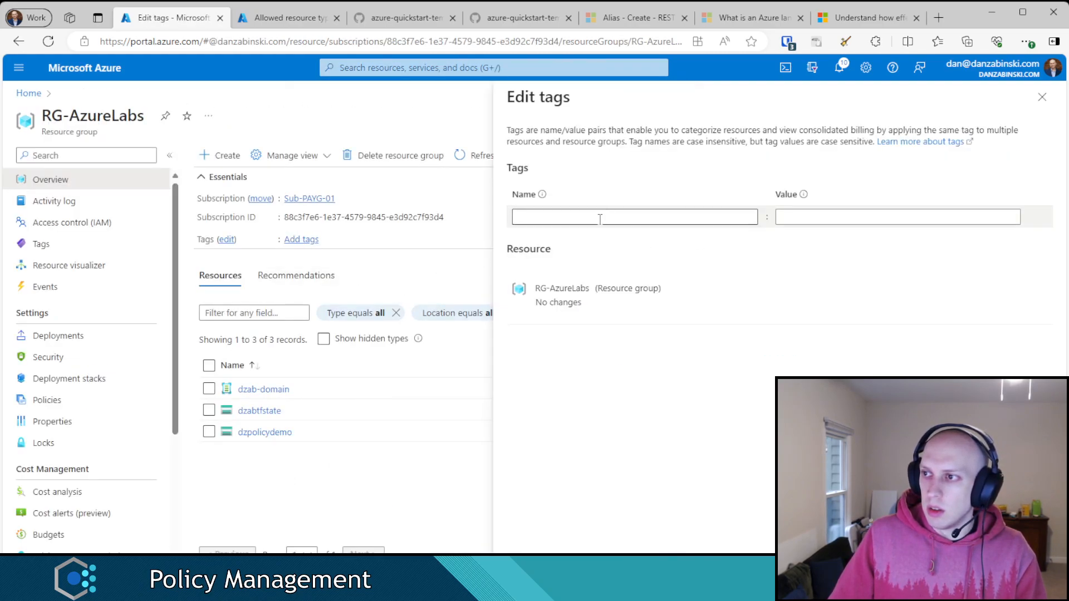
text(Department)
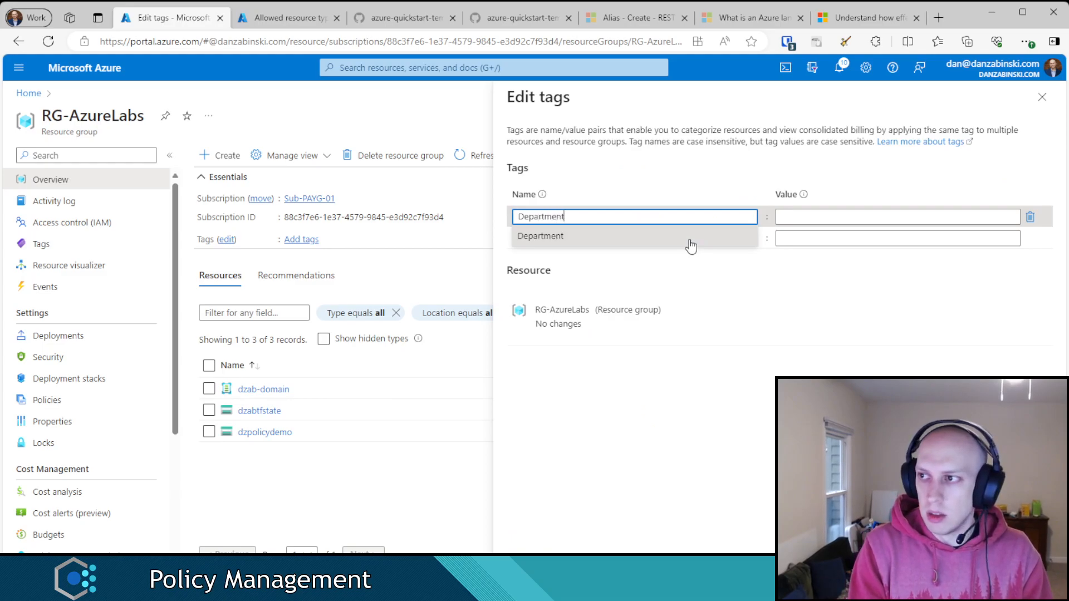
key(Tab)
text(HR)
click(746, 414)
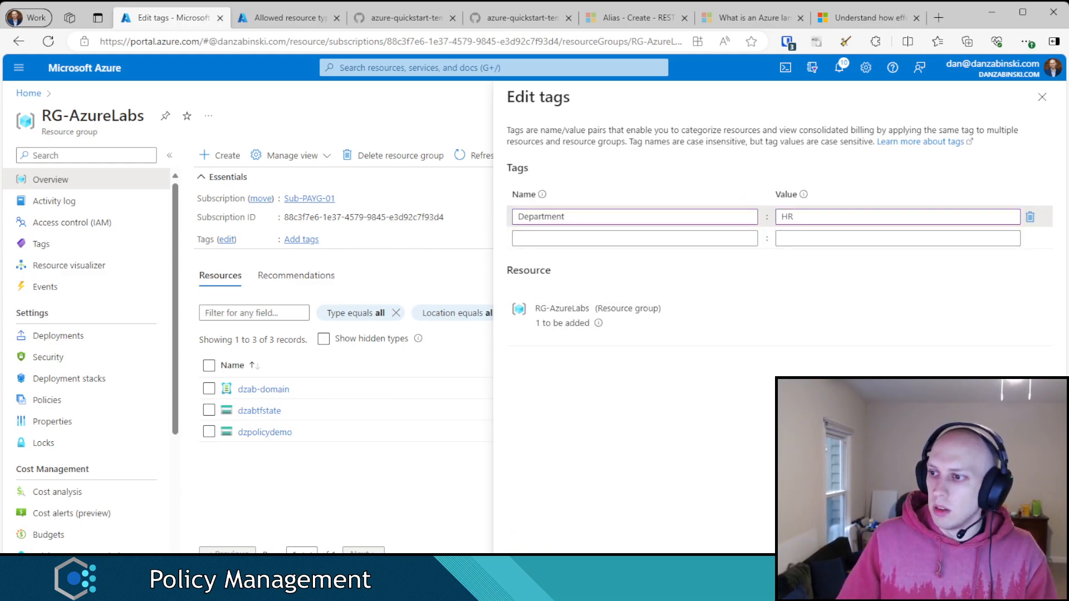
click(529, 576)
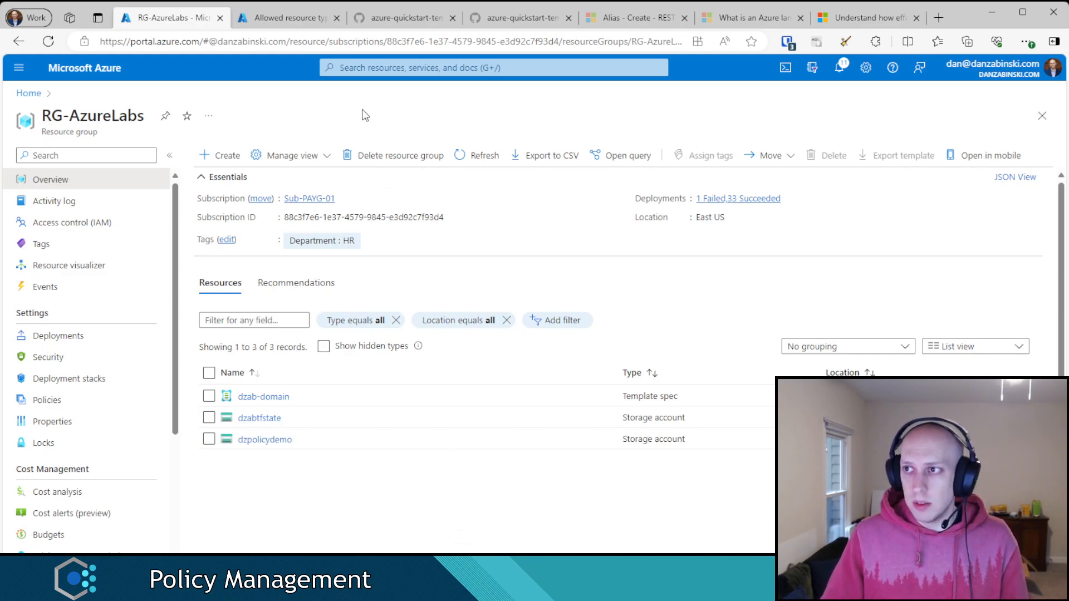
Step: Review the Policy service overview and open the compliance list of all policy assignments
click(395, 69)
click(378, 278)
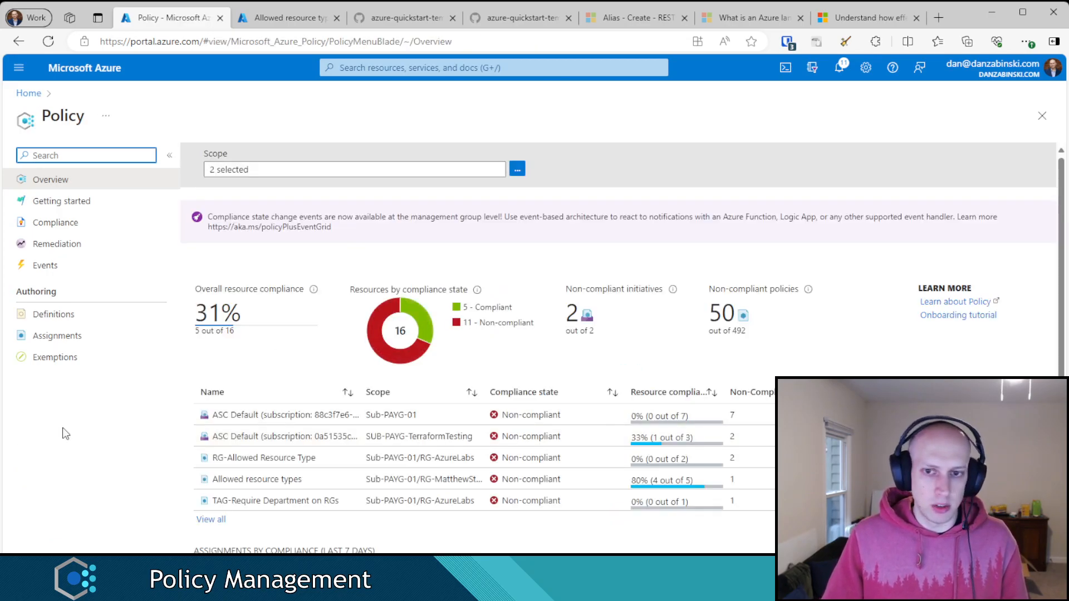
scroll(313, 361, down, 4)
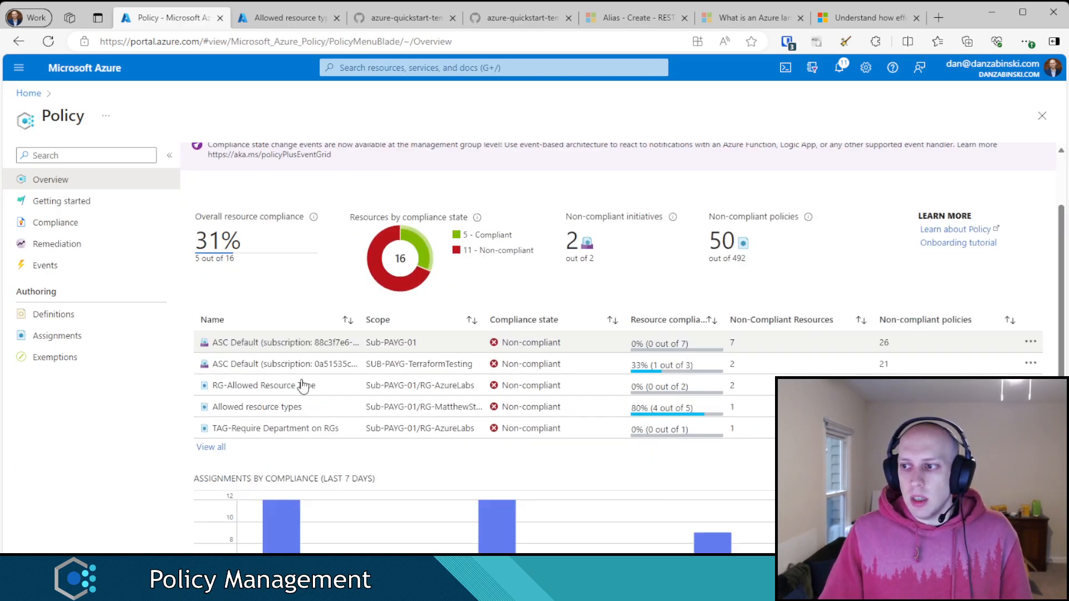
scroll(345, 445, up, 4)
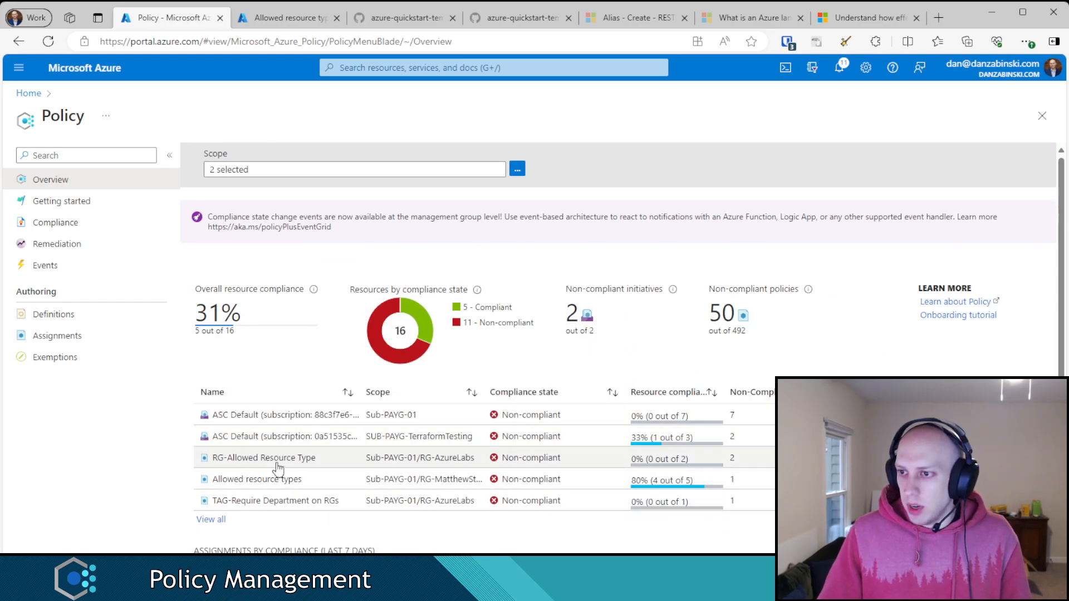
click(56, 222)
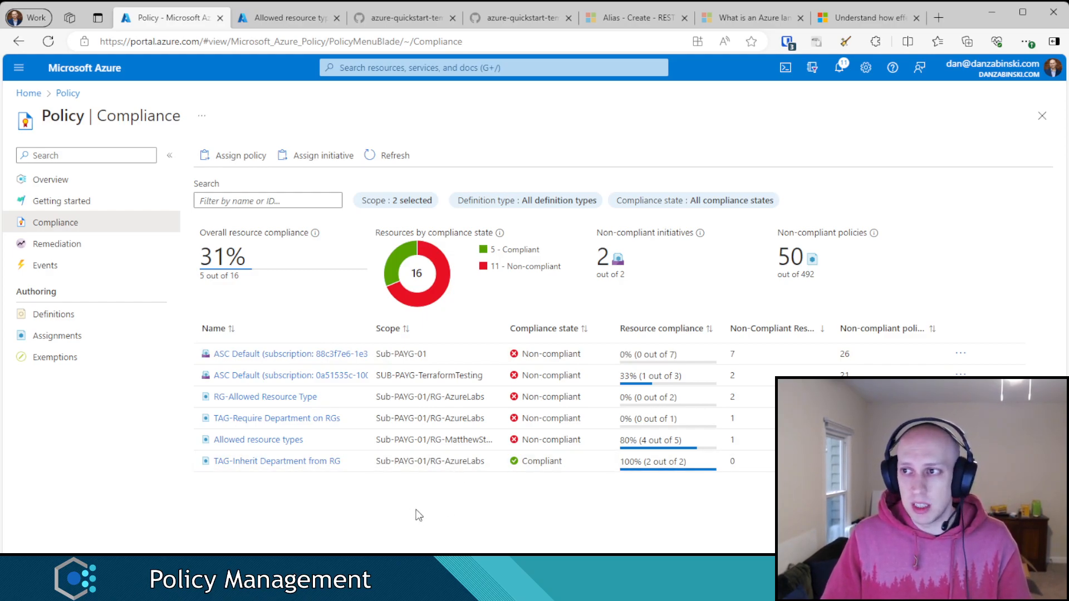
Step: Limit the compliance scope to the Online management group under Landing Zones
click(396, 201)
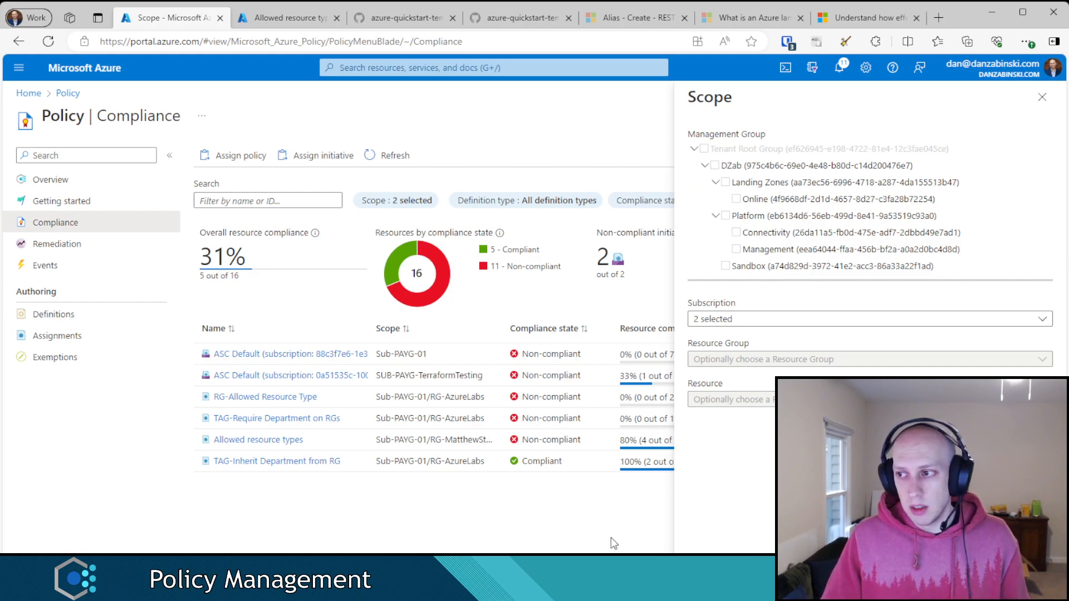
click(736, 199)
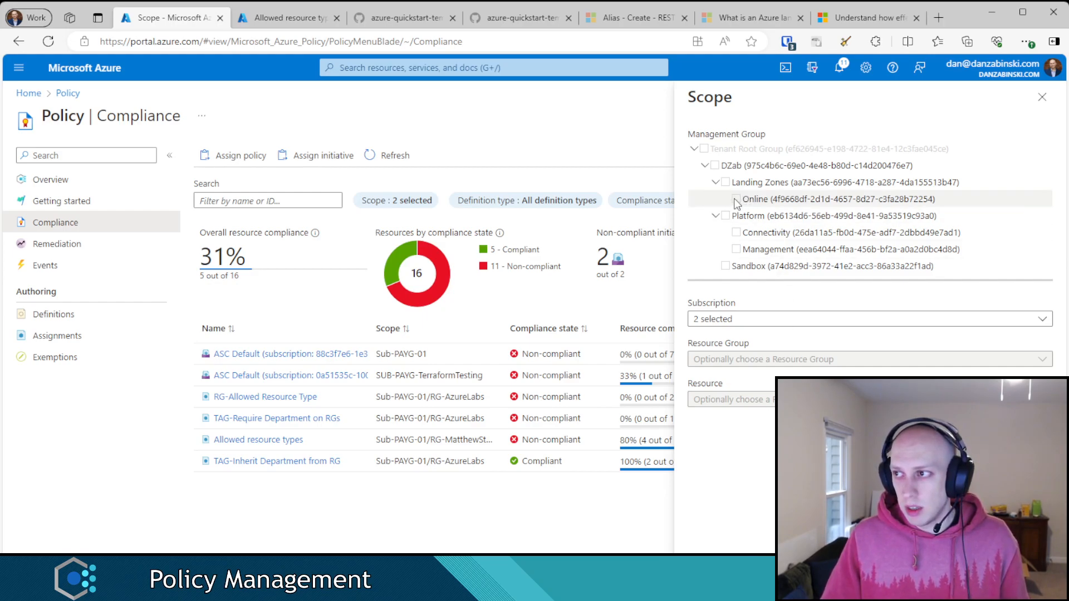
click(748, 526)
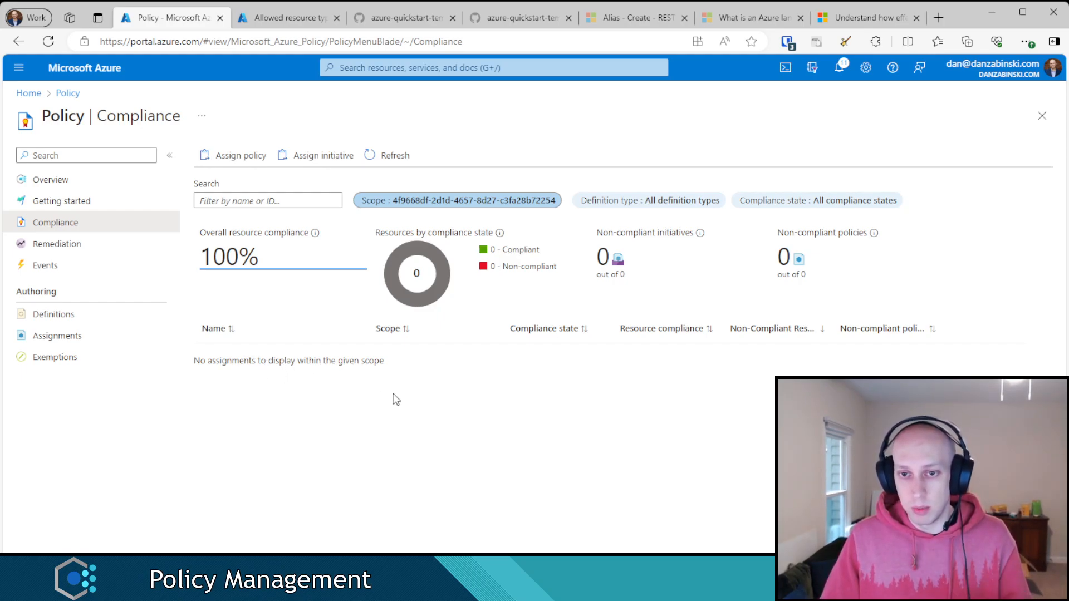
Step: Change the compliance scope to the DZab management group and sort the assignments by scope
click(515, 202)
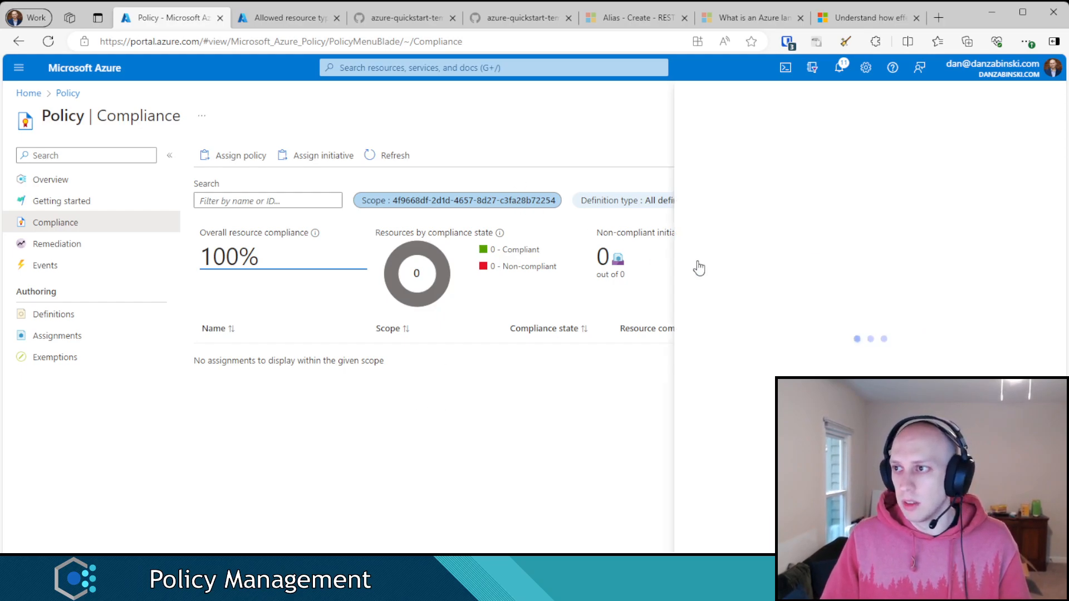
click(714, 166)
click(733, 542)
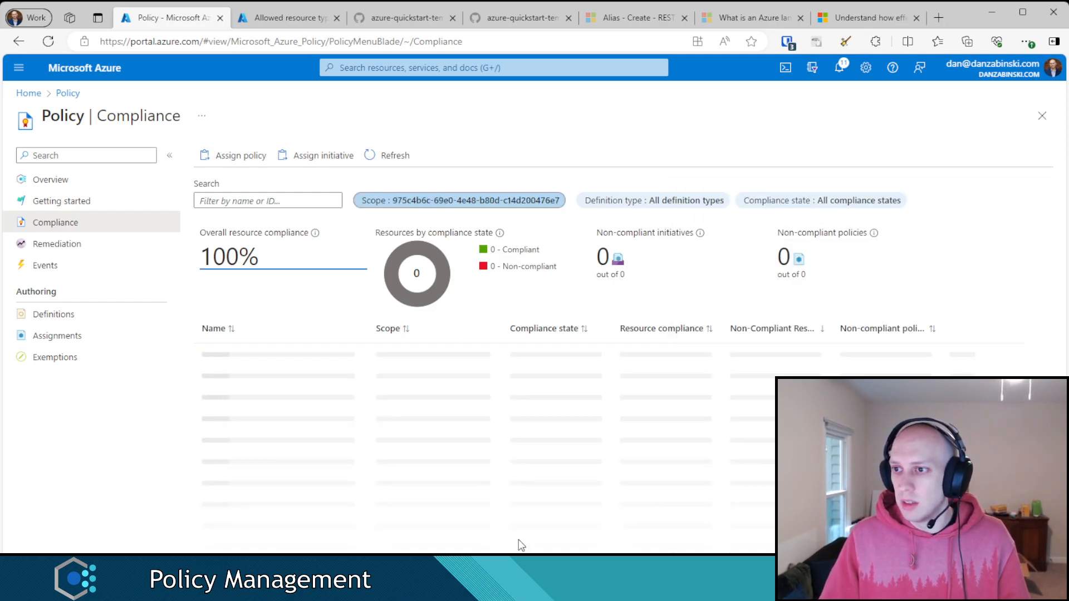
click(413, 333)
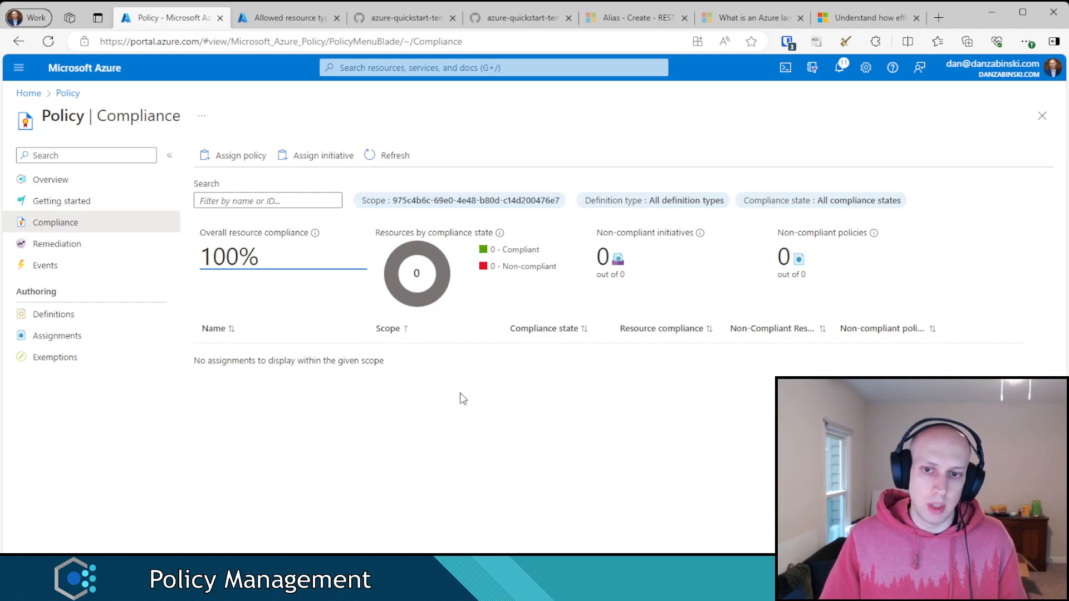
click(432, 205)
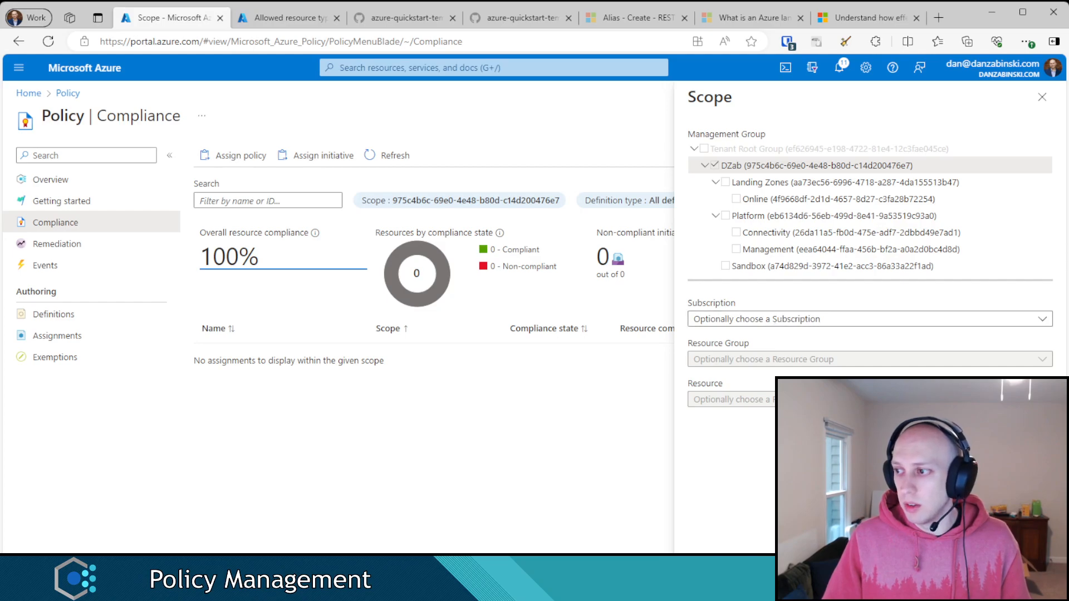
click(841, 576)
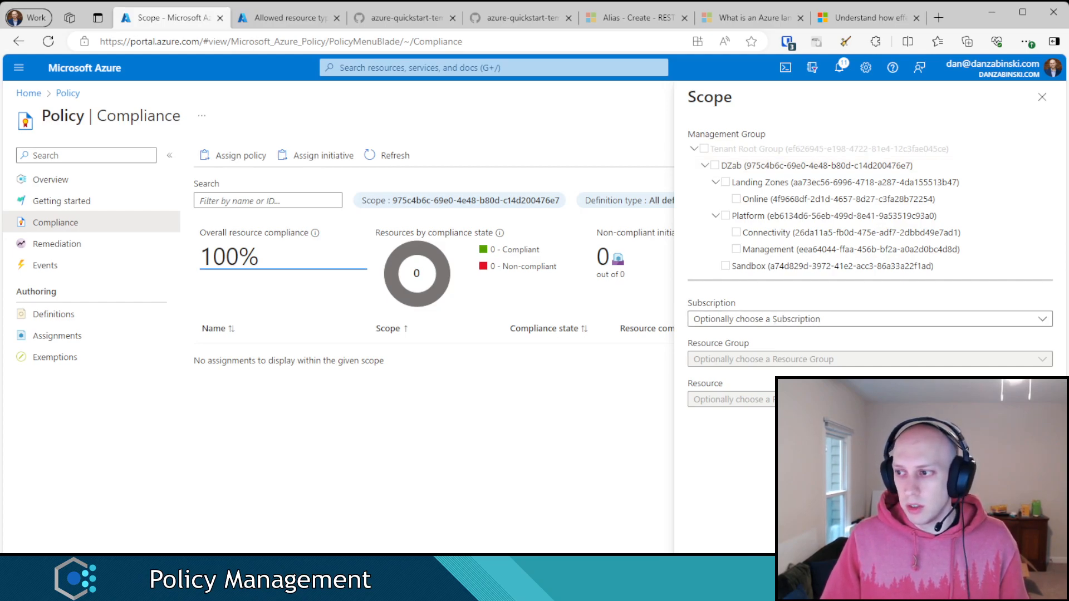
click(771, 577)
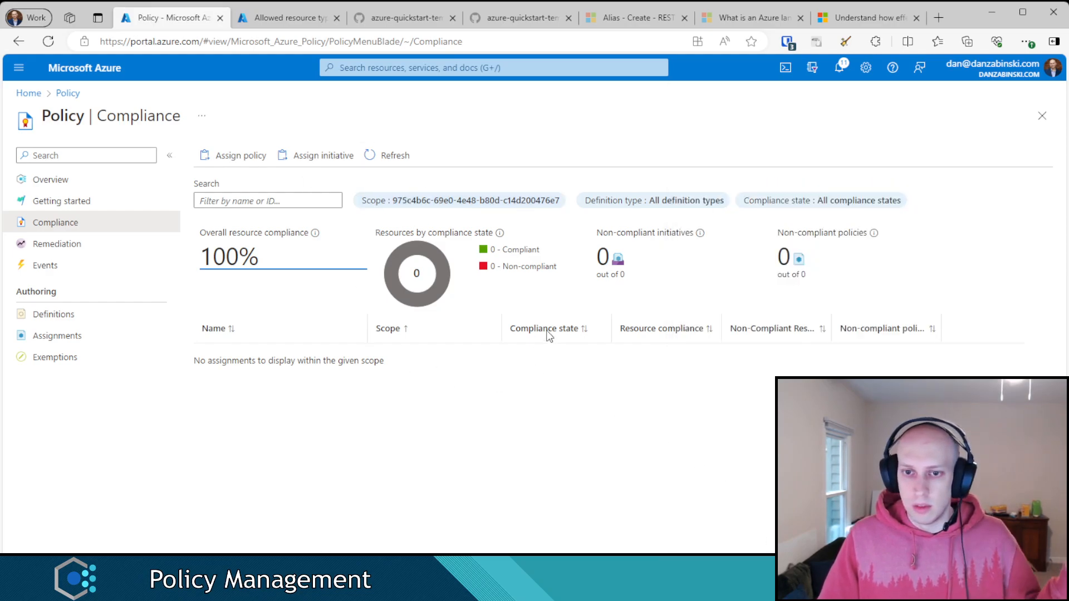
click(490, 201)
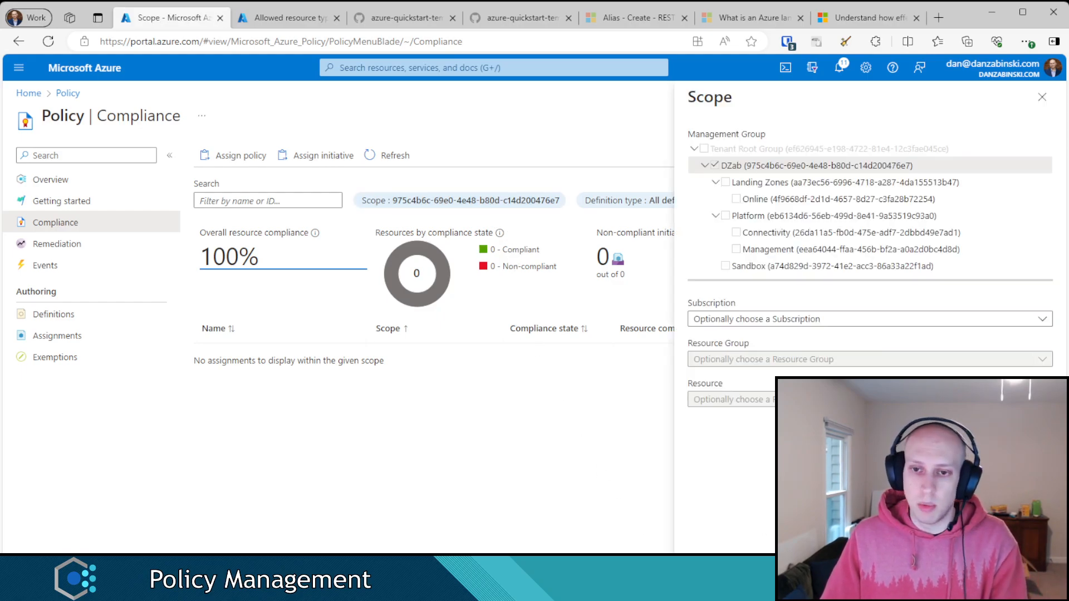
click(852, 577)
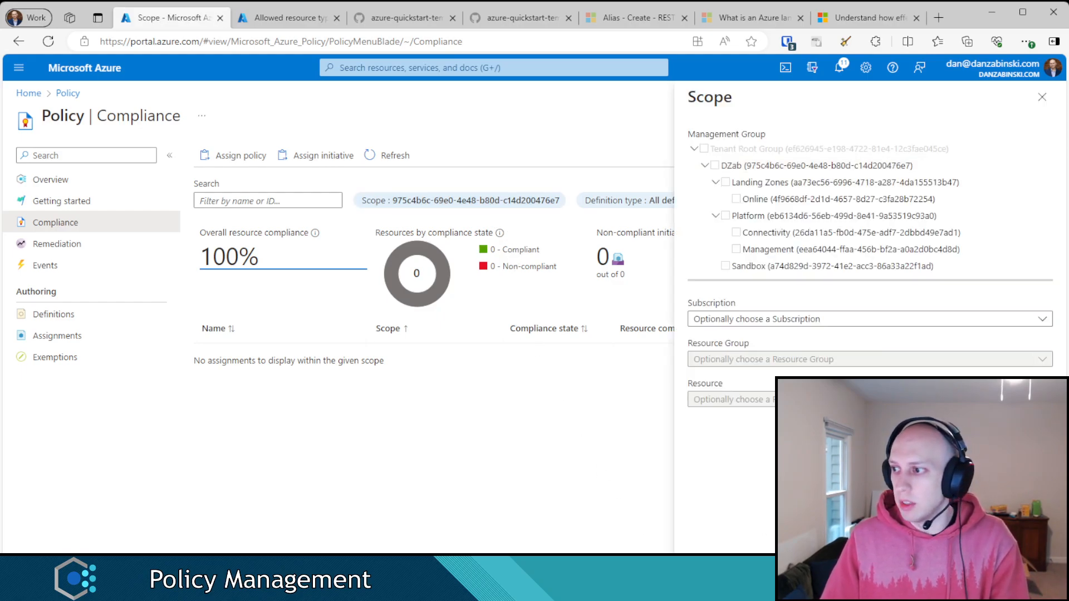
click(1042, 97)
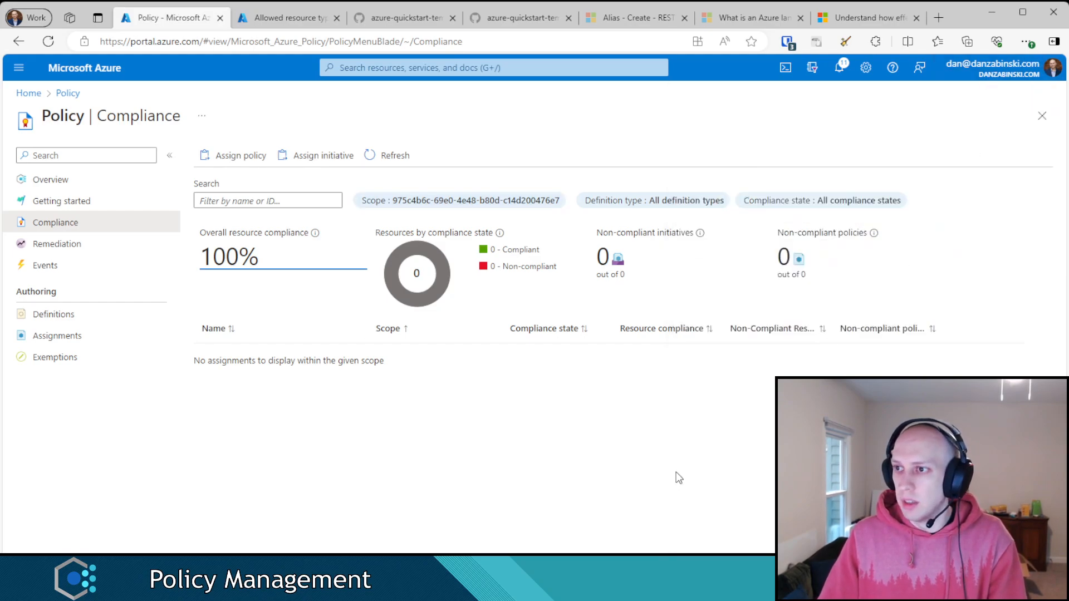
click(70, 202)
click(71, 222)
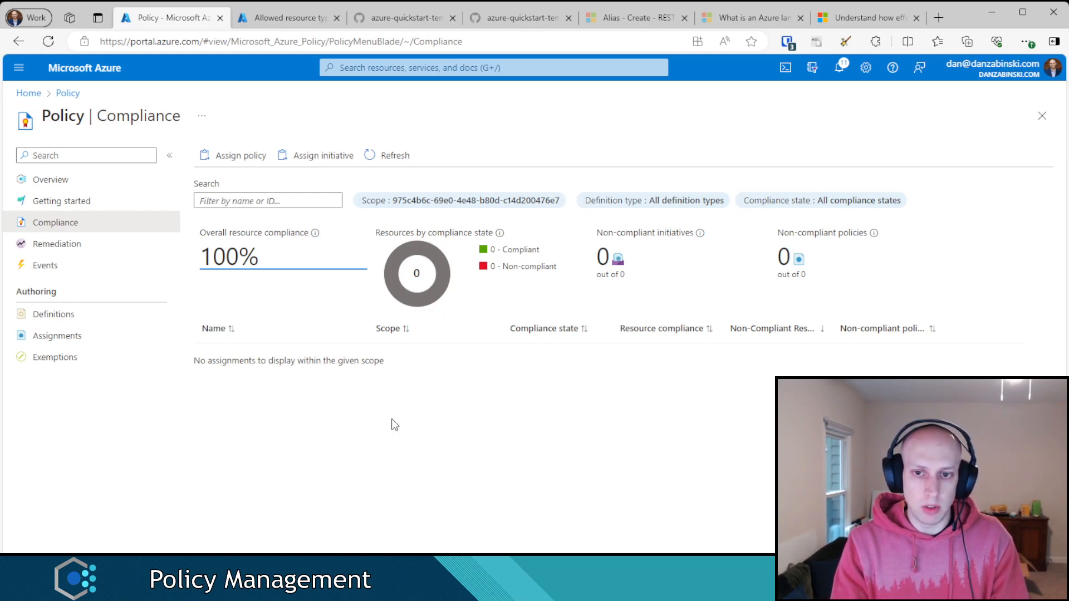
Step: Search the web for "azure policy github" in the azure-quickstart-templates browser tab and open the Azure/azure-policy repository
click(485, 18)
click(471, 42)
text(azure policy git)
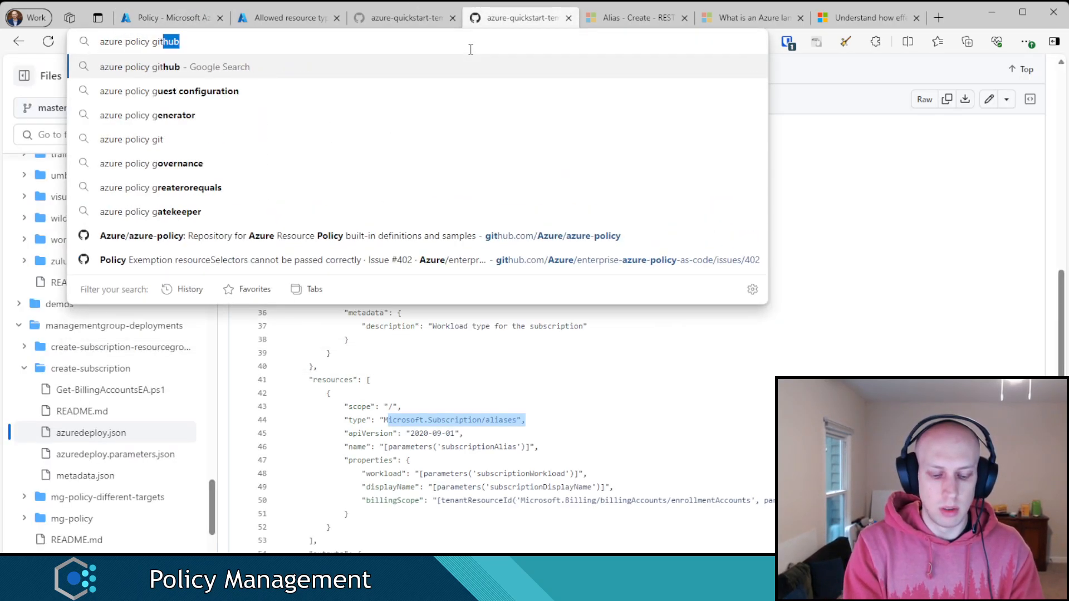
key(Return)
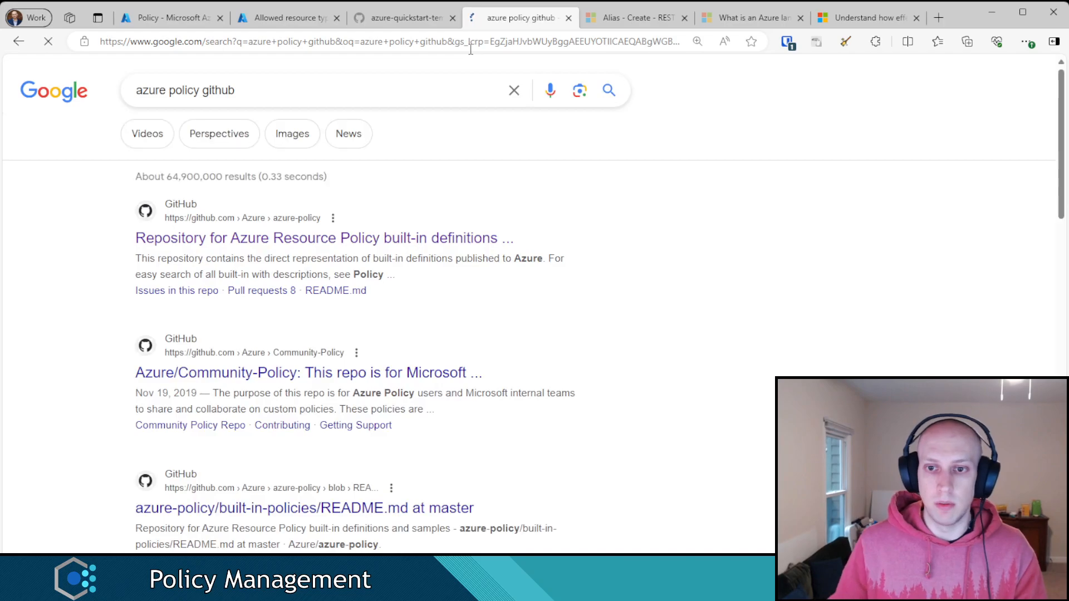
click(240, 240)
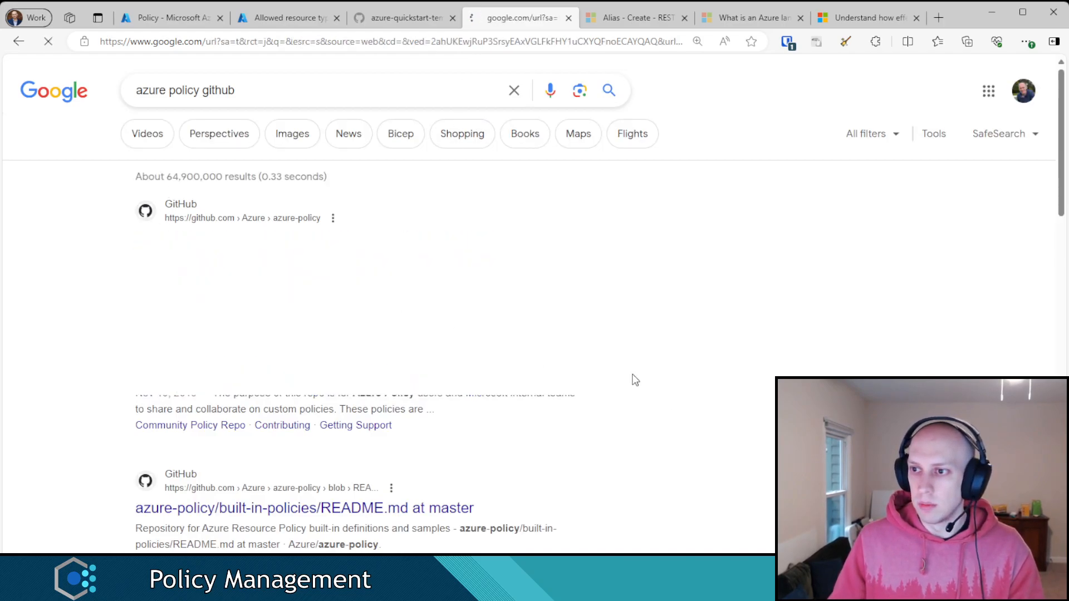
Step: Examine the README's Azure Policy articles, references and known issues, ending at the section on resources exempt from policy evaluation
scroll(466, 360, down, 20)
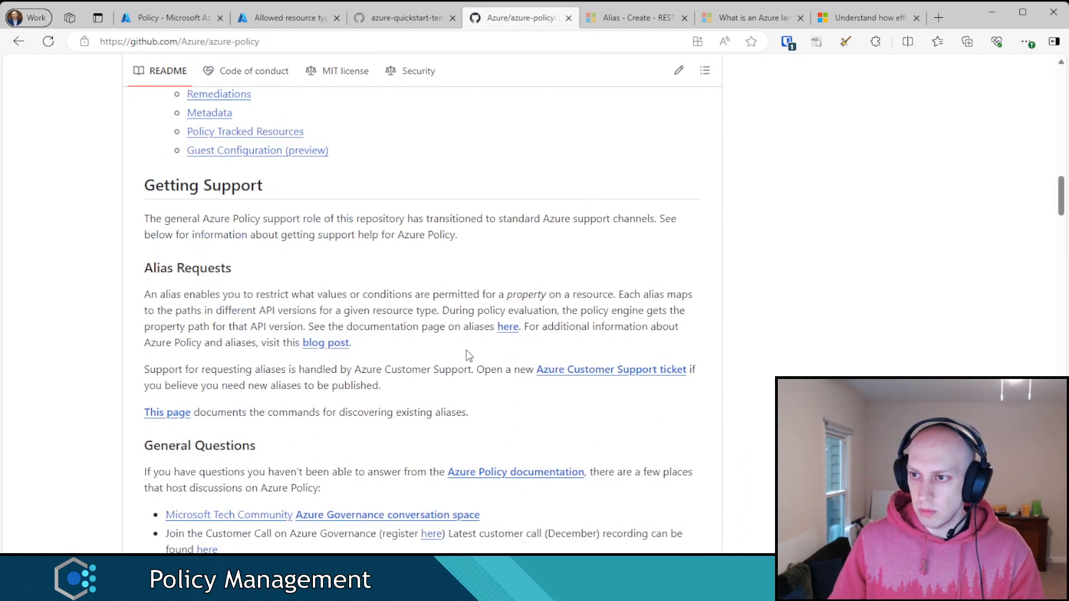
scroll(446, 360, up, 6)
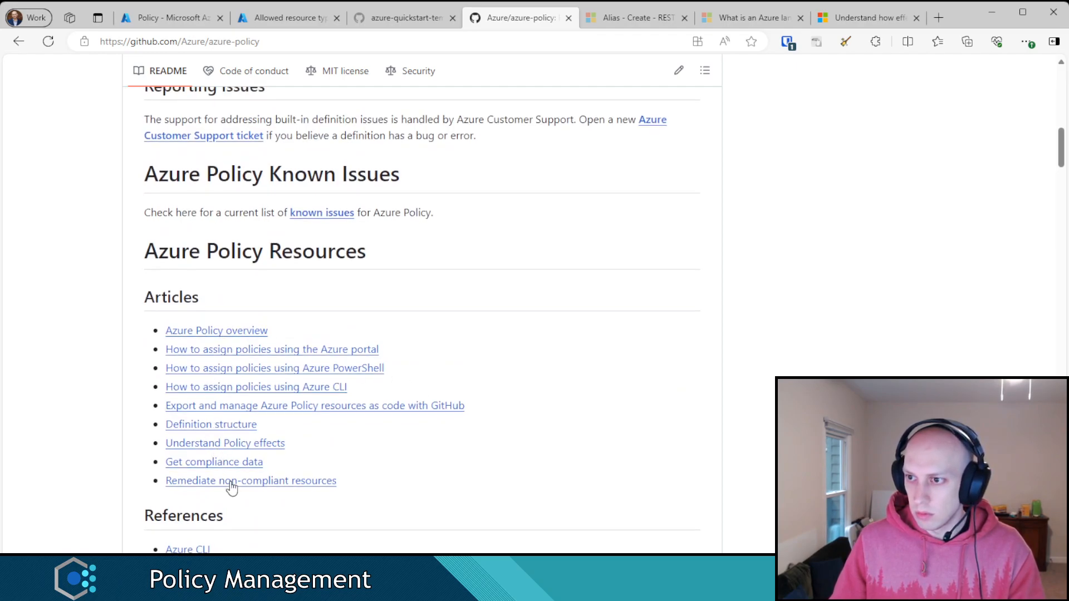
scroll(378, 457, down, 7)
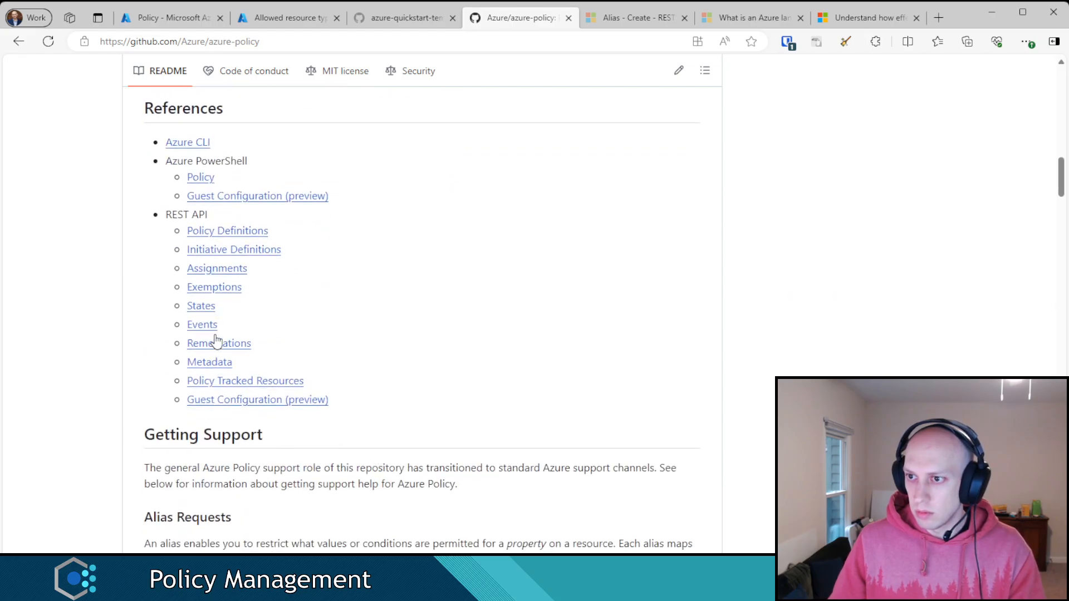
scroll(443, 313, down, 5)
scroll(444, 313, down, 20)
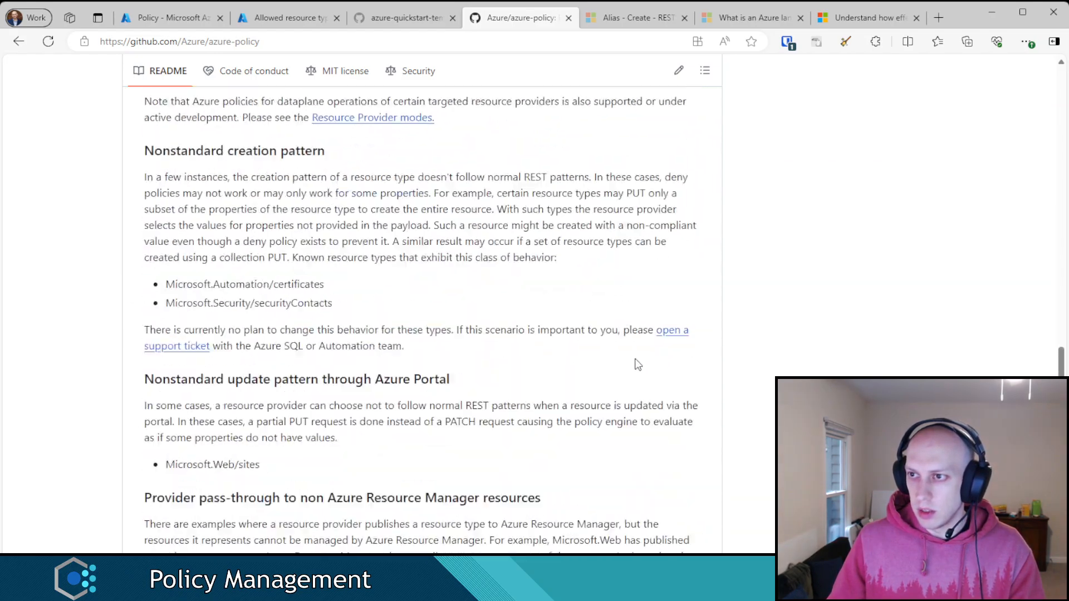
scroll(621, 359, down, 20)
scroll(588, 337, up, 4)
scroll(589, 336, up, 1)
scroll(484, 340, up, 3)
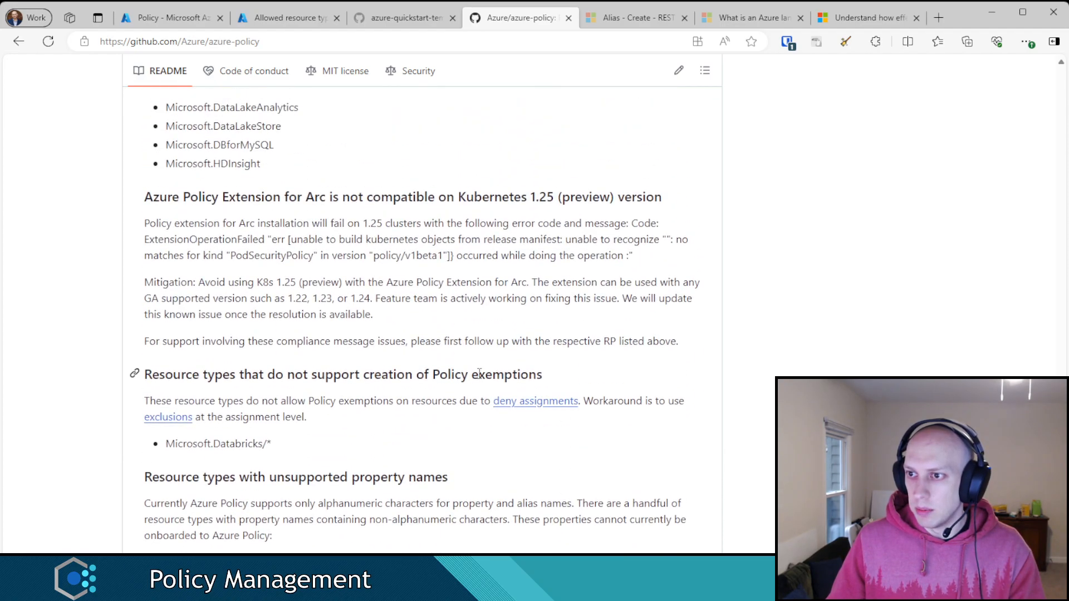
scroll(490, 334, up, 1)
scroll(477, 362, up, 5)
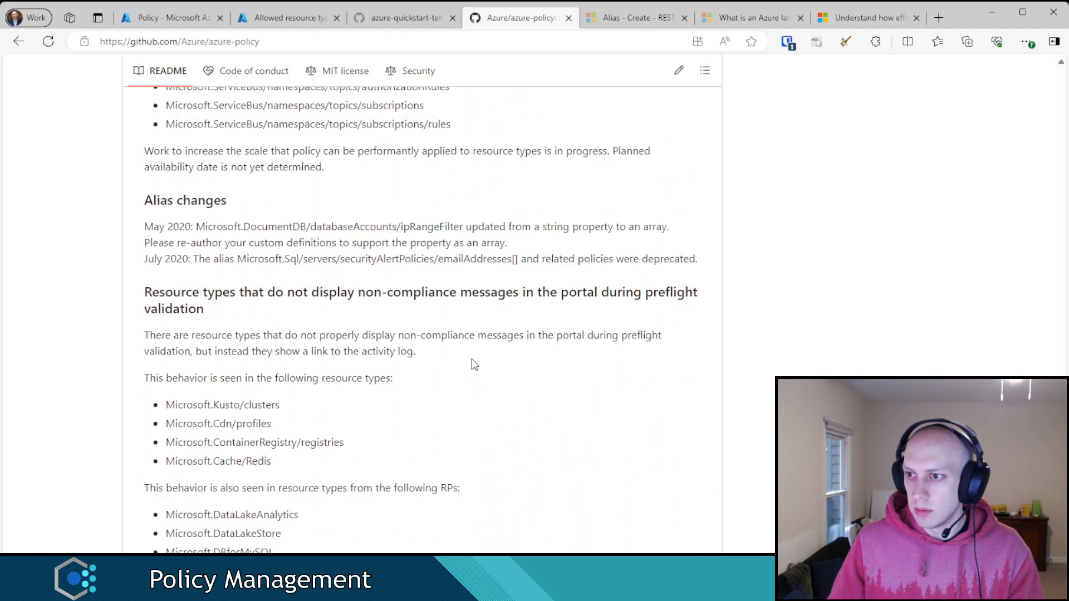
scroll(470, 393, up, 4)
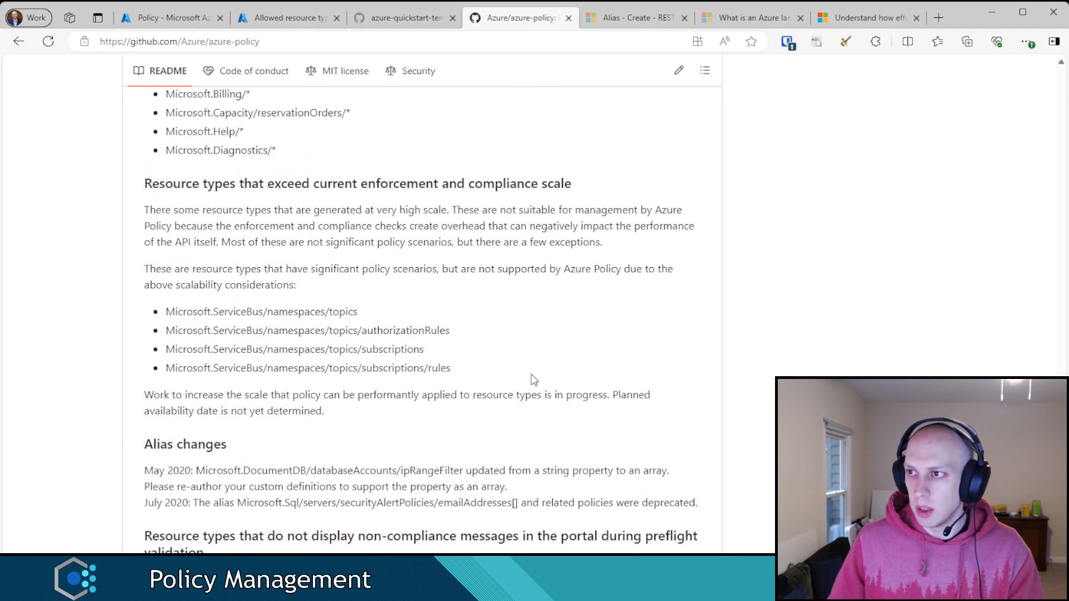
scroll(543, 357, up, 3)
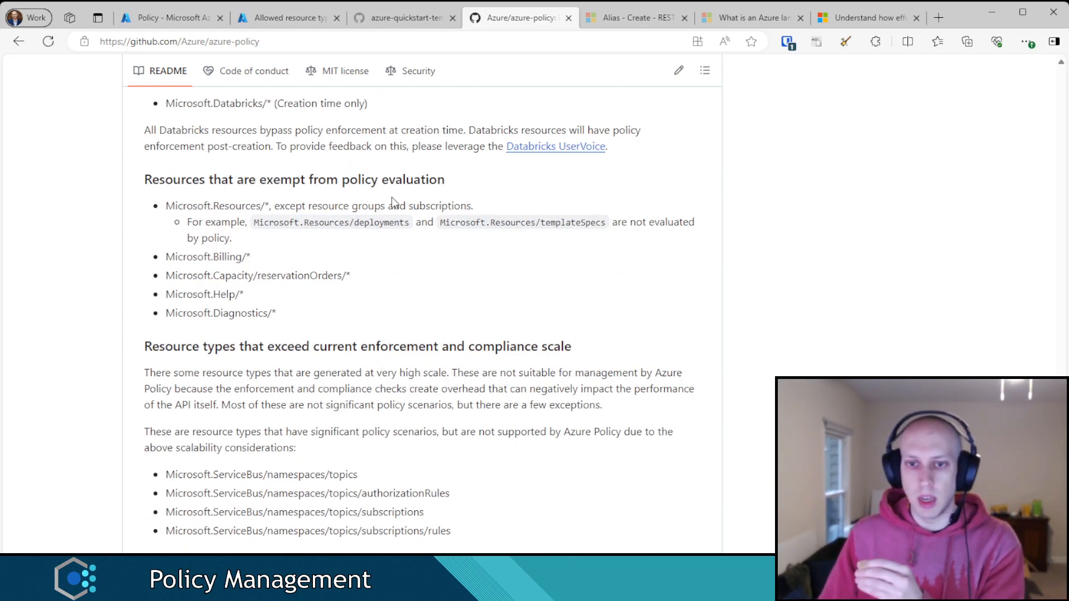
drag(446, 180, 164, 181)
click(168, 181)
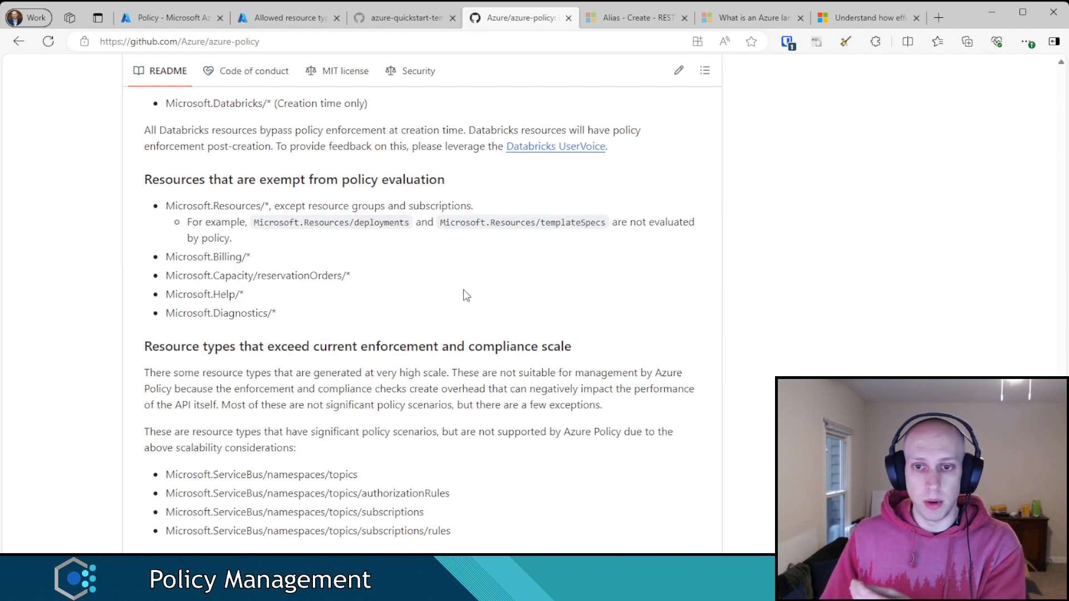
Step: Examine the README's known issues on enforcement scale limits, alias changes, missing non-compliance messages and the Azure Policy Extension for Arc
scroll(463, 294, down, 3)
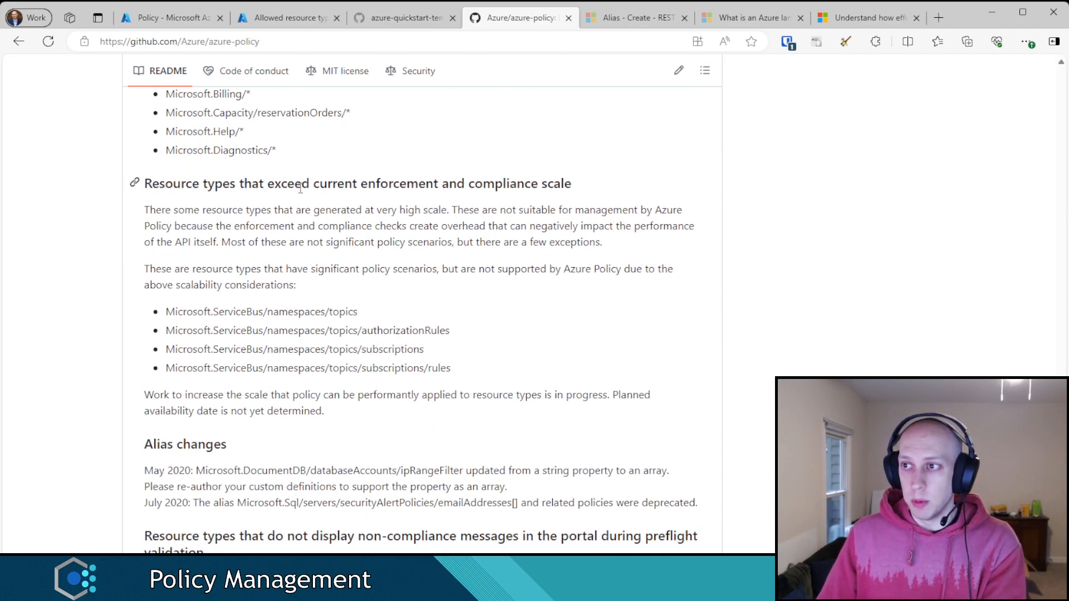
scroll(487, 332, down, 3)
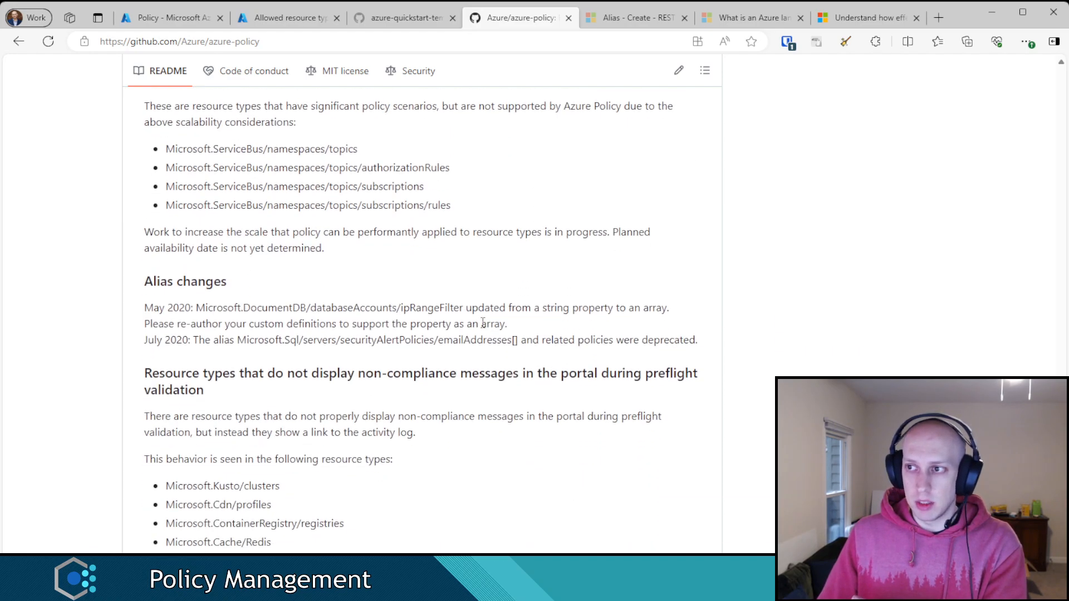
drag(482, 211, 165, 145)
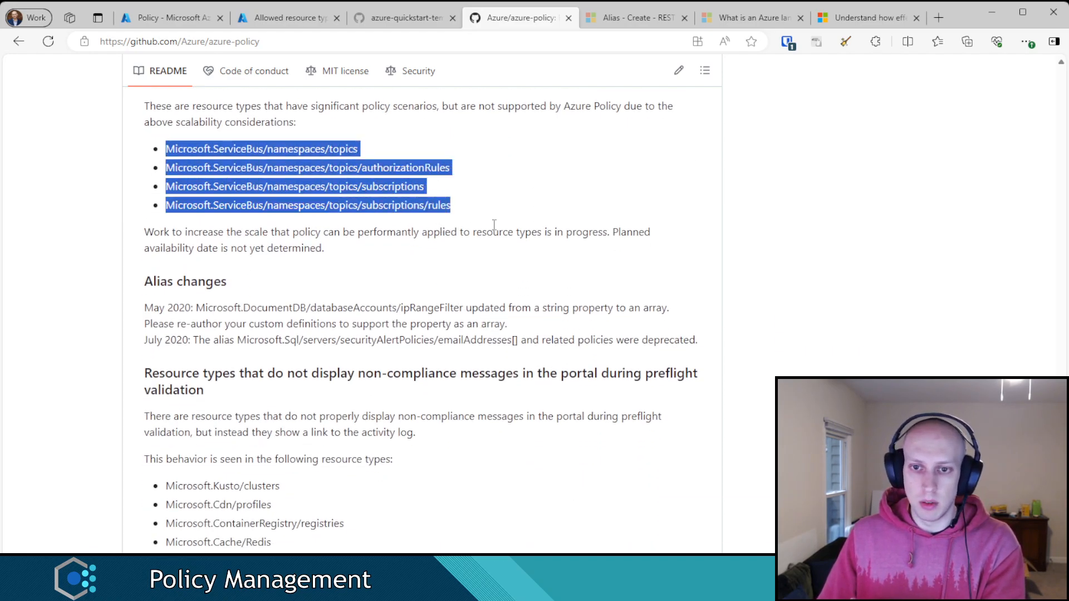
click(558, 199)
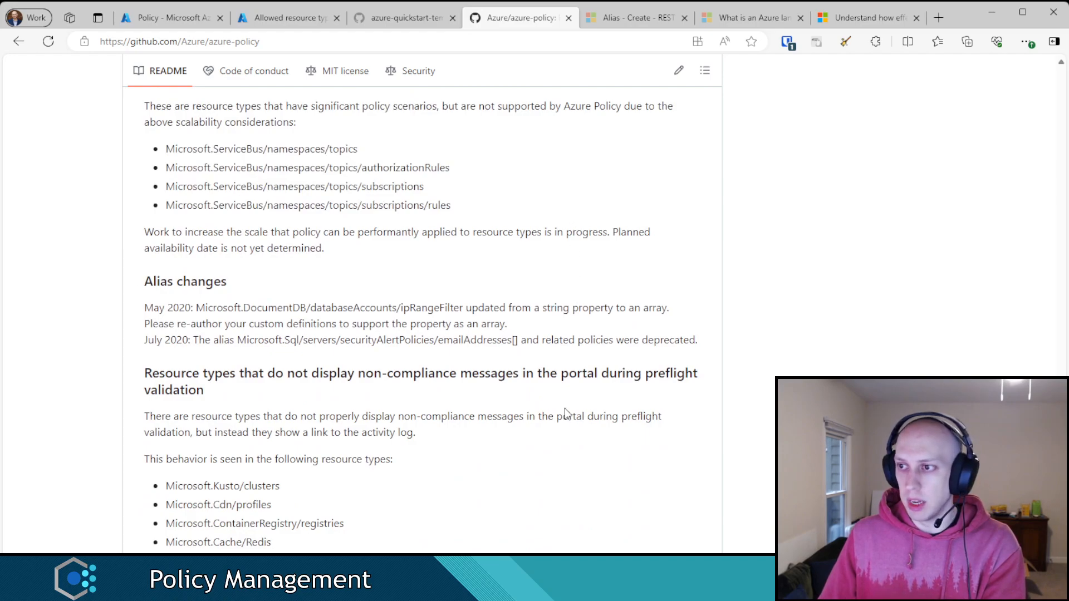
scroll(529, 415, down, 3)
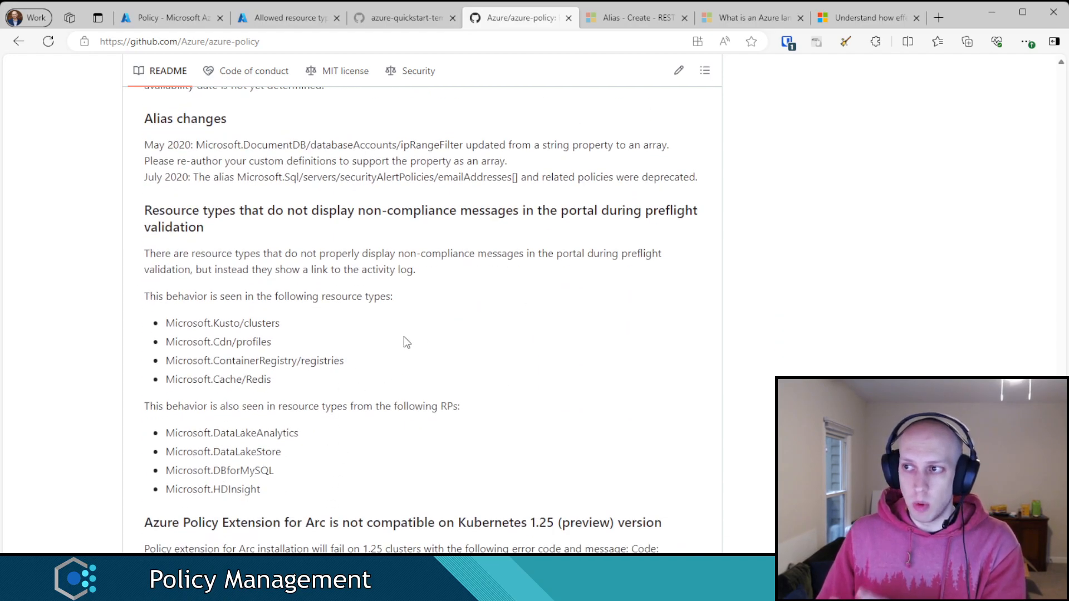
scroll(410, 422, down, 6)
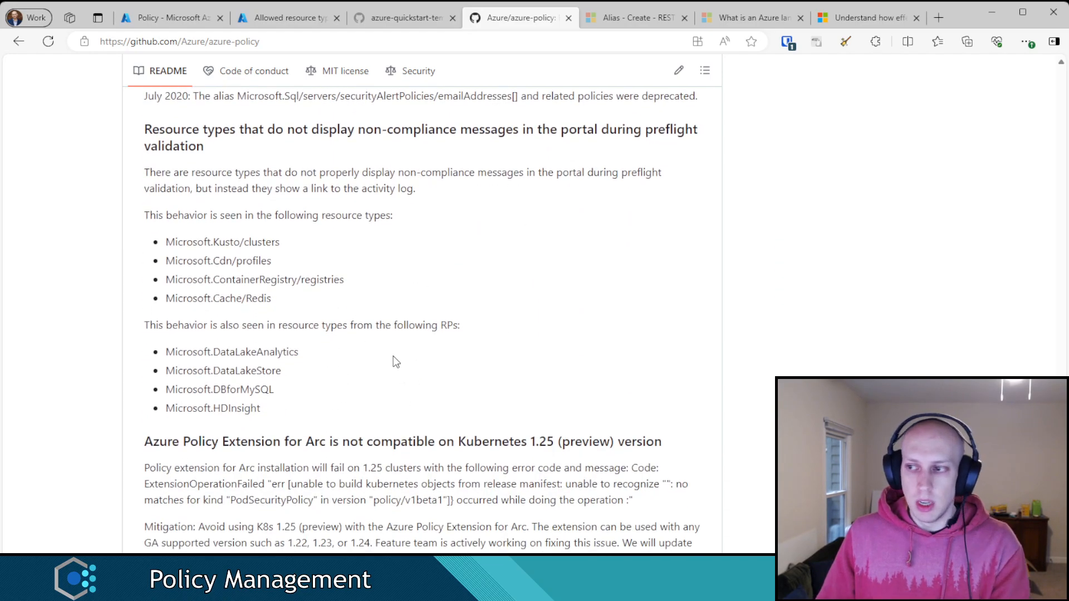
scroll(469, 332, up, 12)
scroll(520, 475, down, 10)
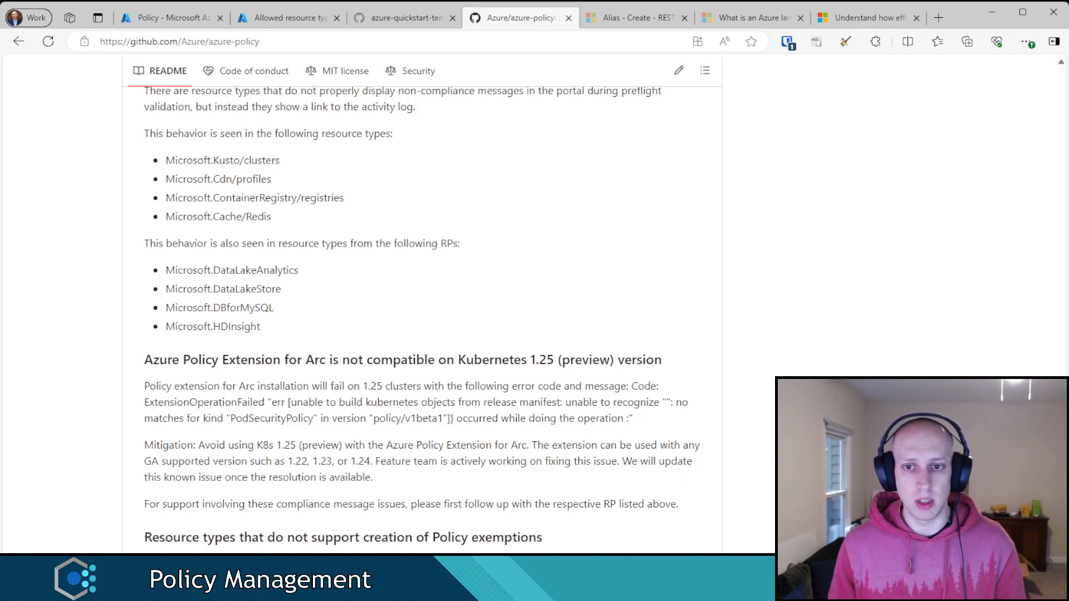
Step: Search the web for "Enterprise Policy As Code", open the Enterprise Policy As Code (EPAC) documentation site and review its overview
click(321, 35)
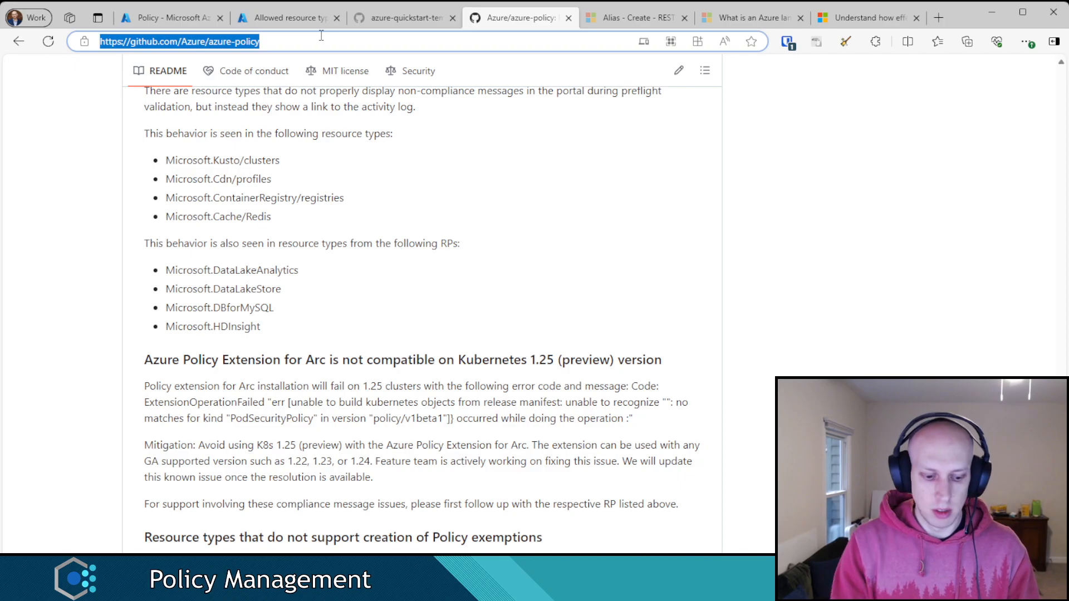
text(Enterprise Policy As Code)
key(Return)
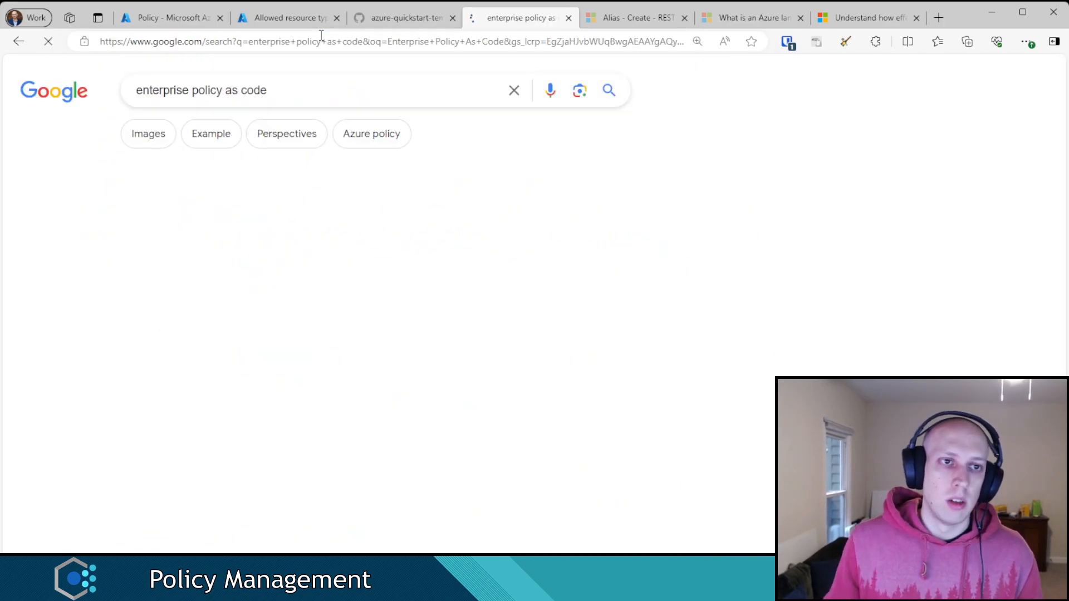
click(339, 245)
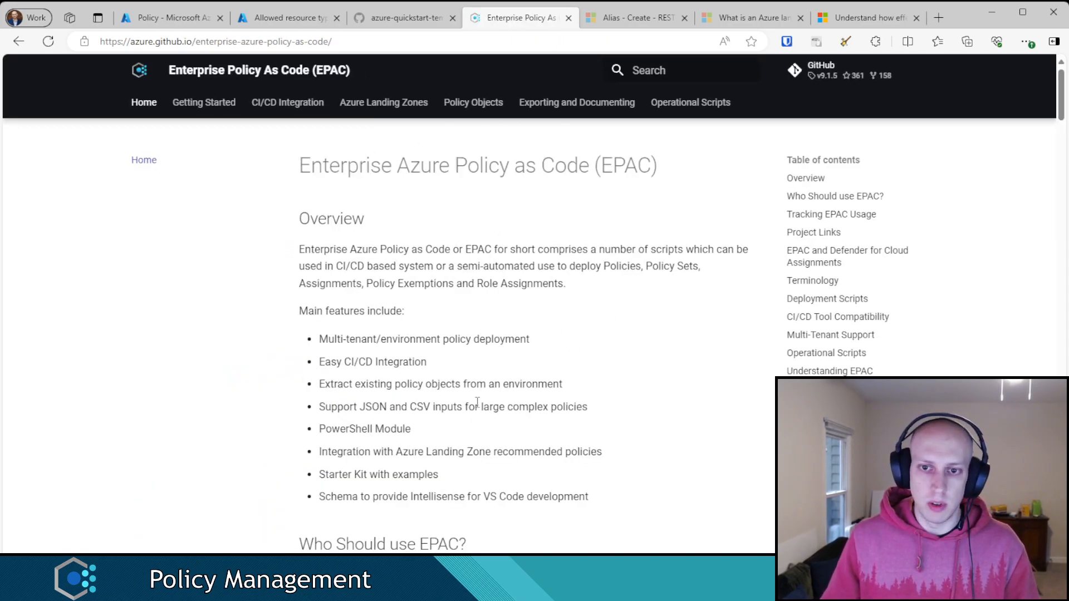
scroll(596, 384, down, 2)
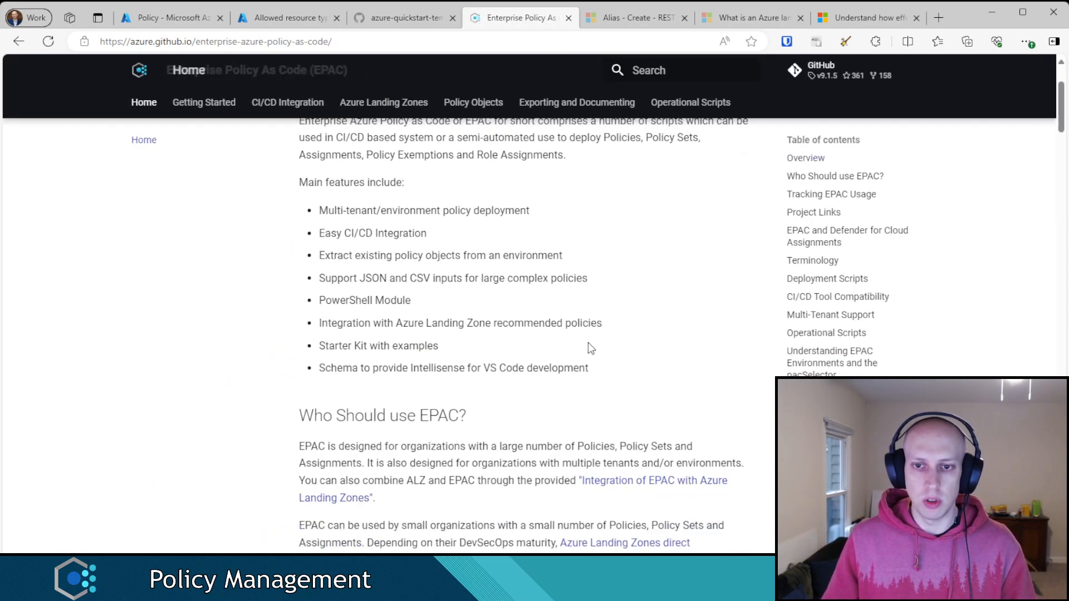
scroll(598, 381, up, 2)
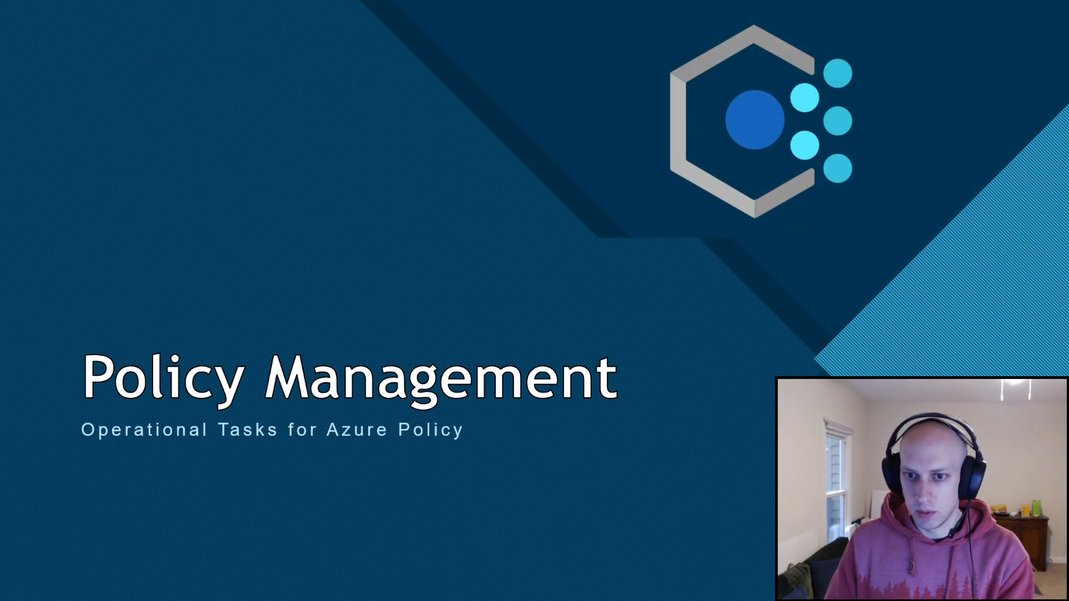
click(238, 306)
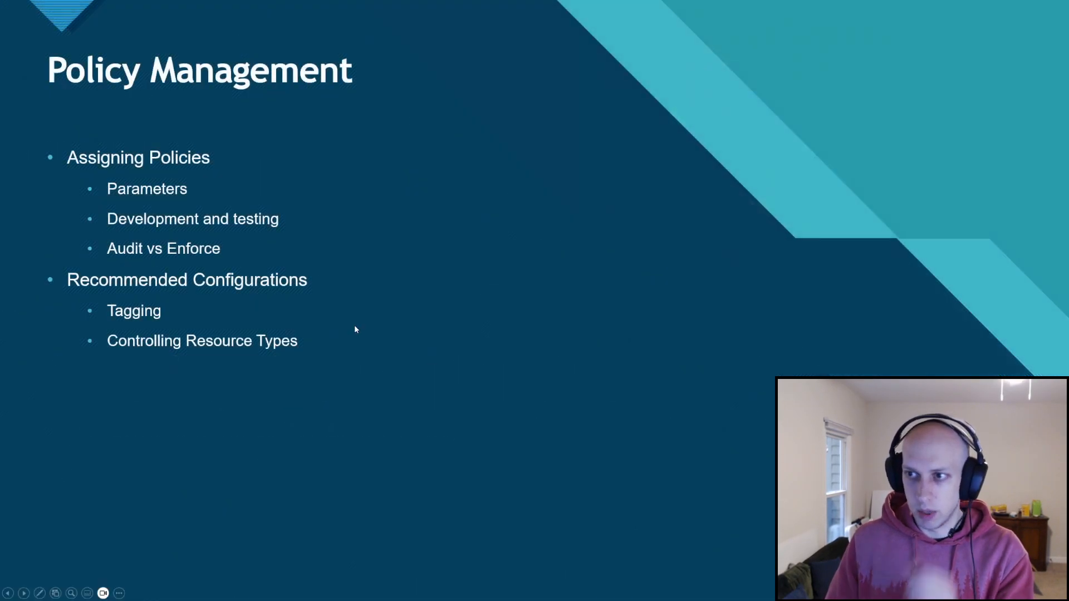